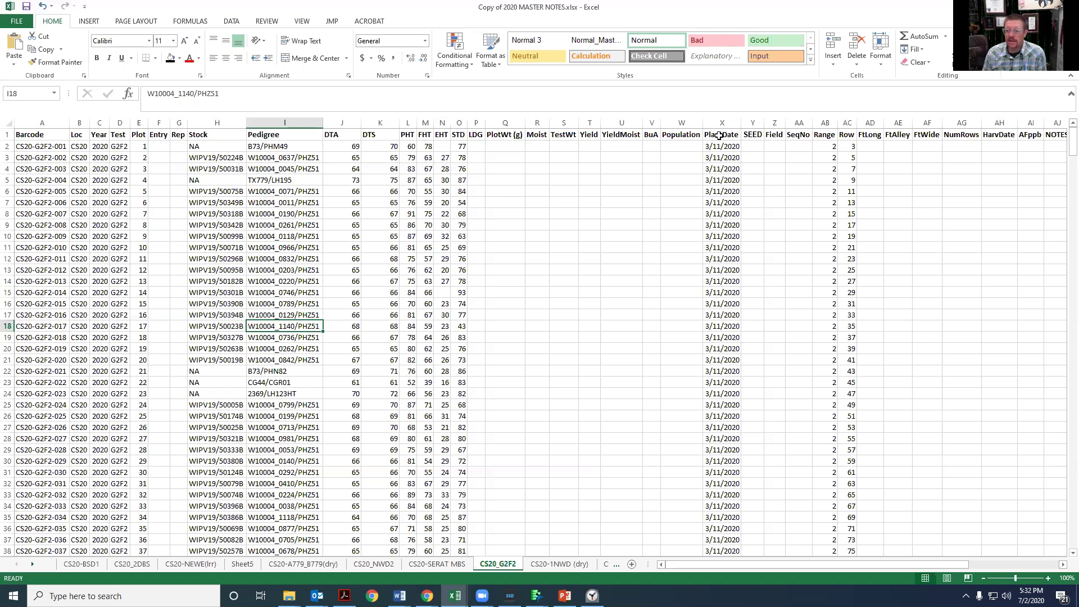
- Examine the CS20_G2F2 sheet's columns across their full width, from Barcode to the DTA and DTS date columns at the far end
drag(742, 566, 985, 555)
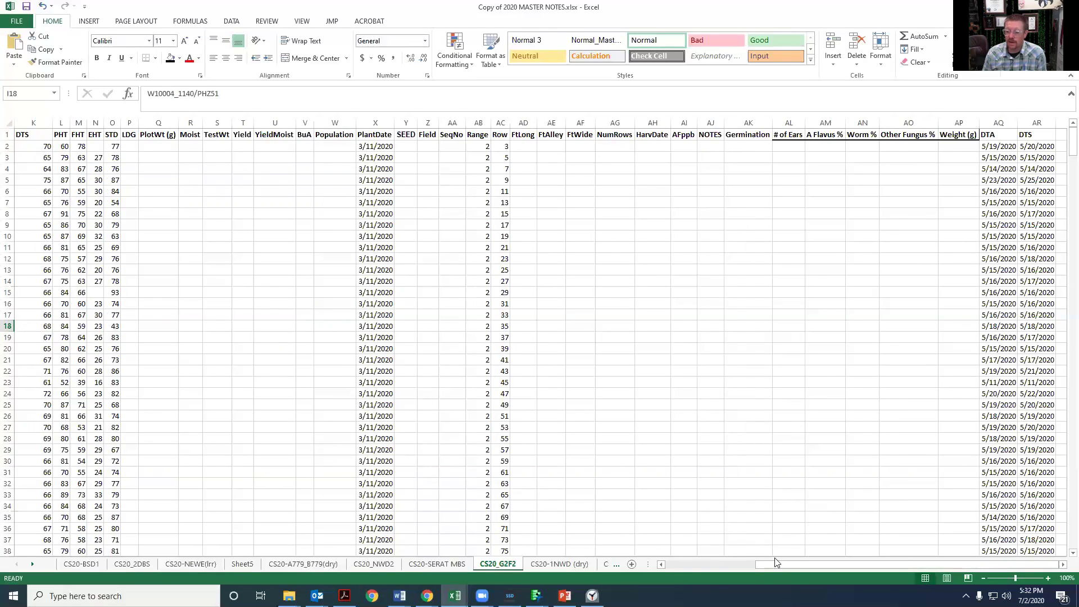
drag(777, 565, 660, 567)
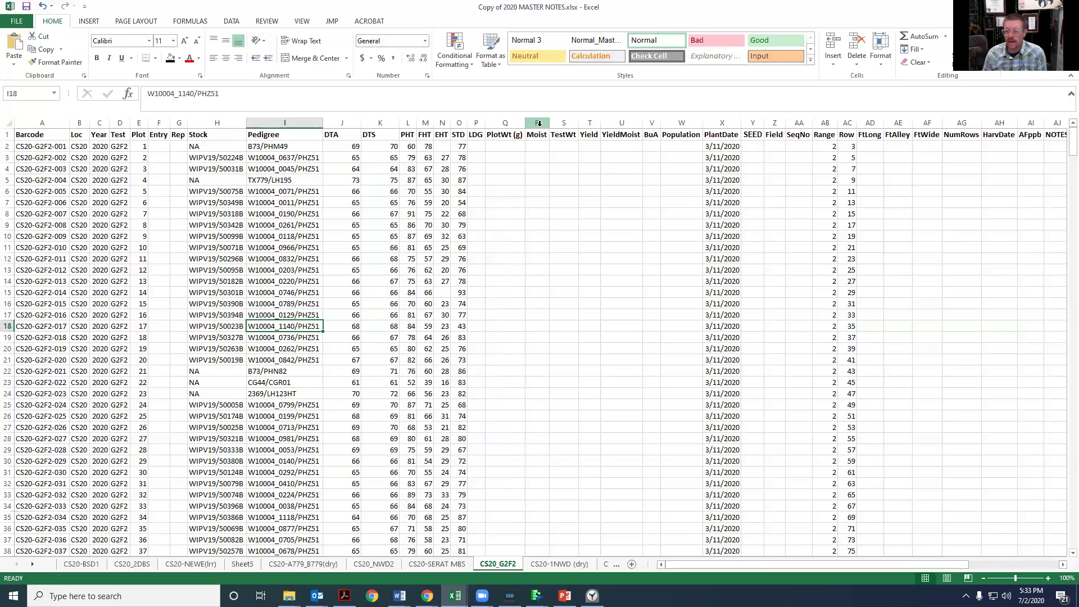
right_click(590, 121)
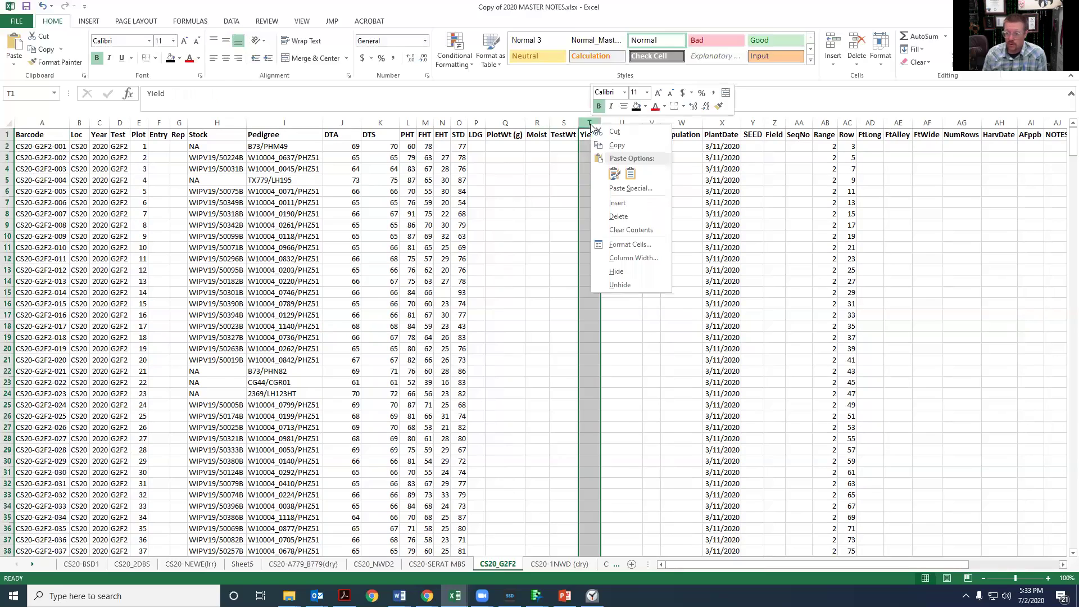
click(568, 148)
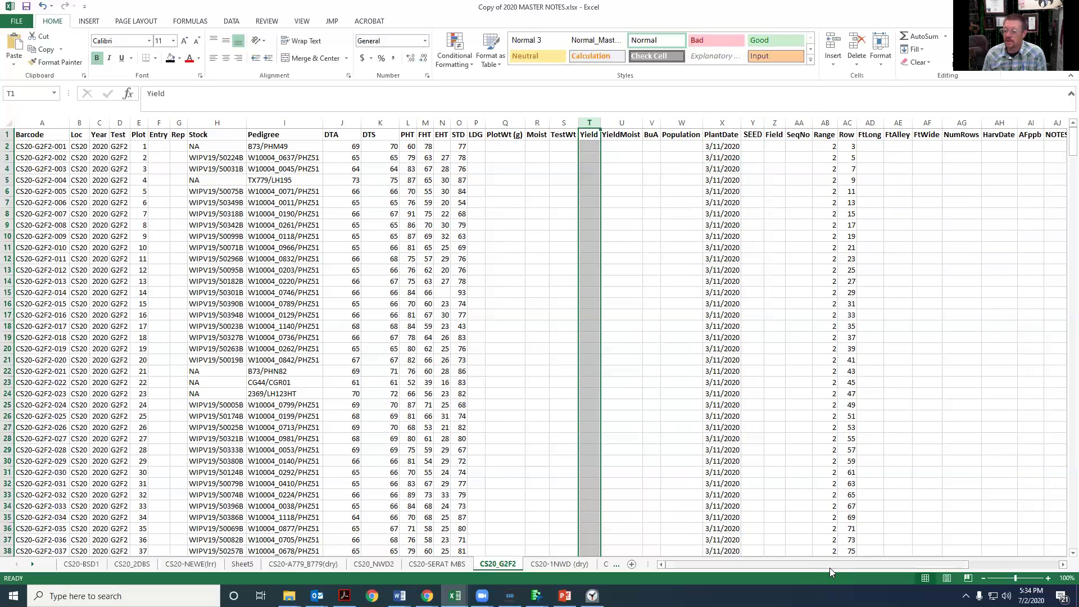
drag(843, 563, 884, 530)
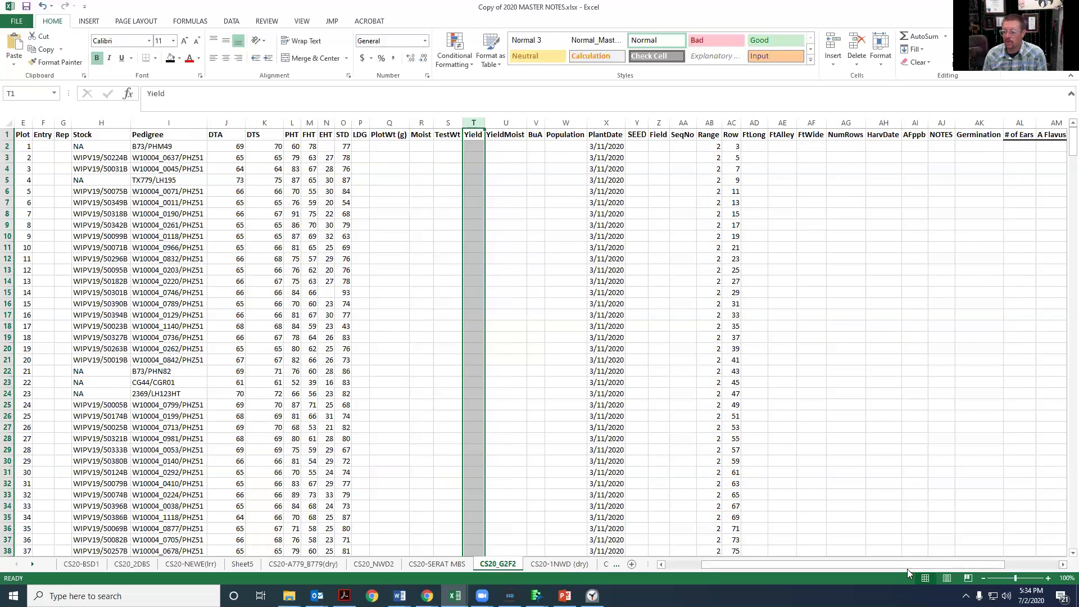
drag(926, 564, 1023, 565)
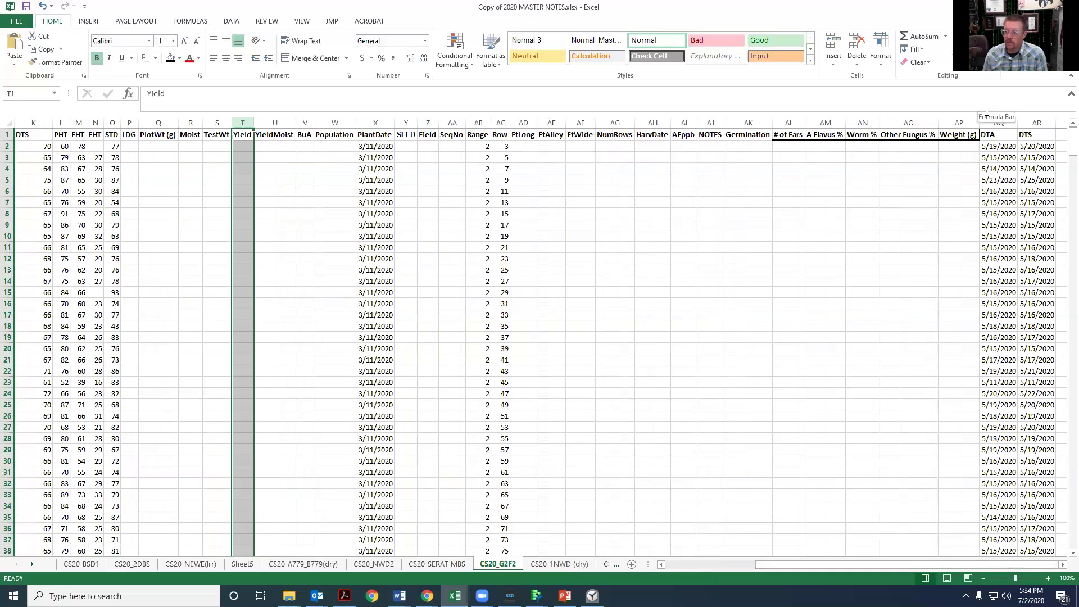
click(1062, 564)
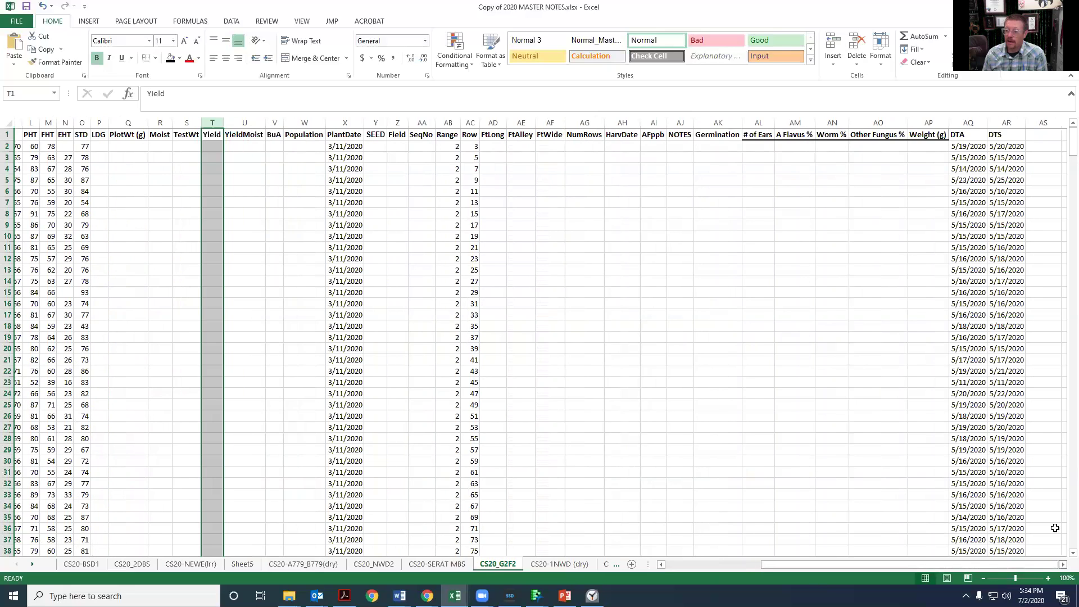
click(1035, 123)
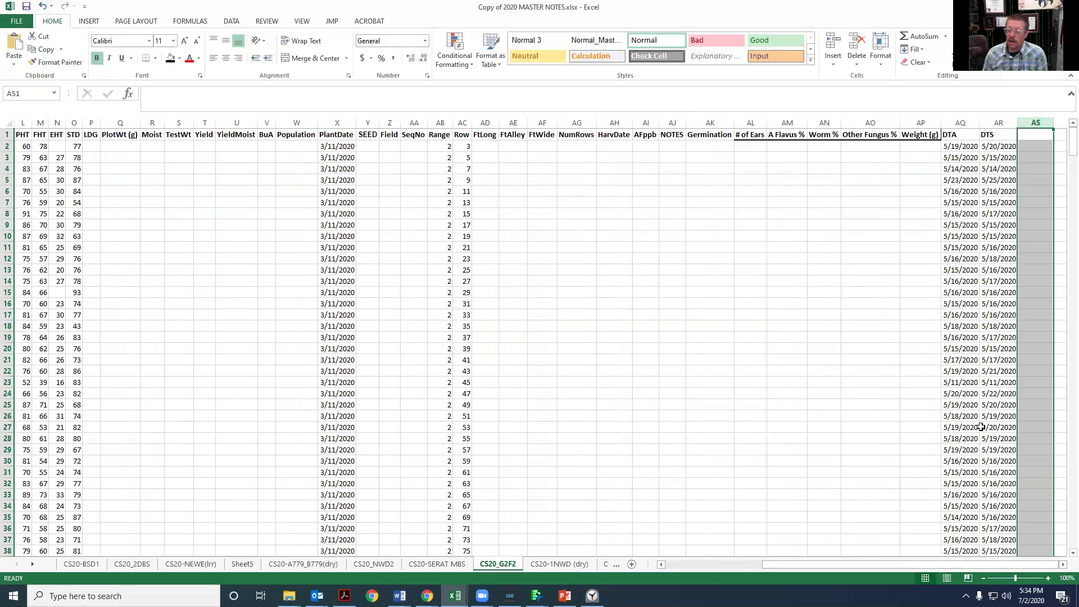
drag(945, 563, 697, 579)
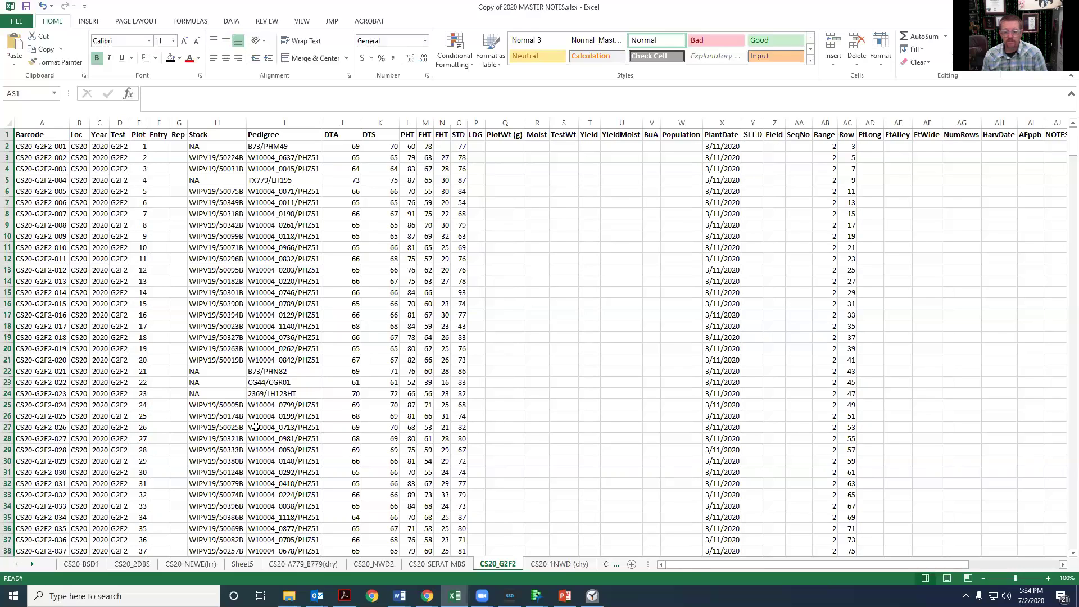
- Switch to JMP Pro, import the CS20_G2F2 worksheet from the Excel workbook with the default settings, and maximize the new data table
key(alt+Tab)
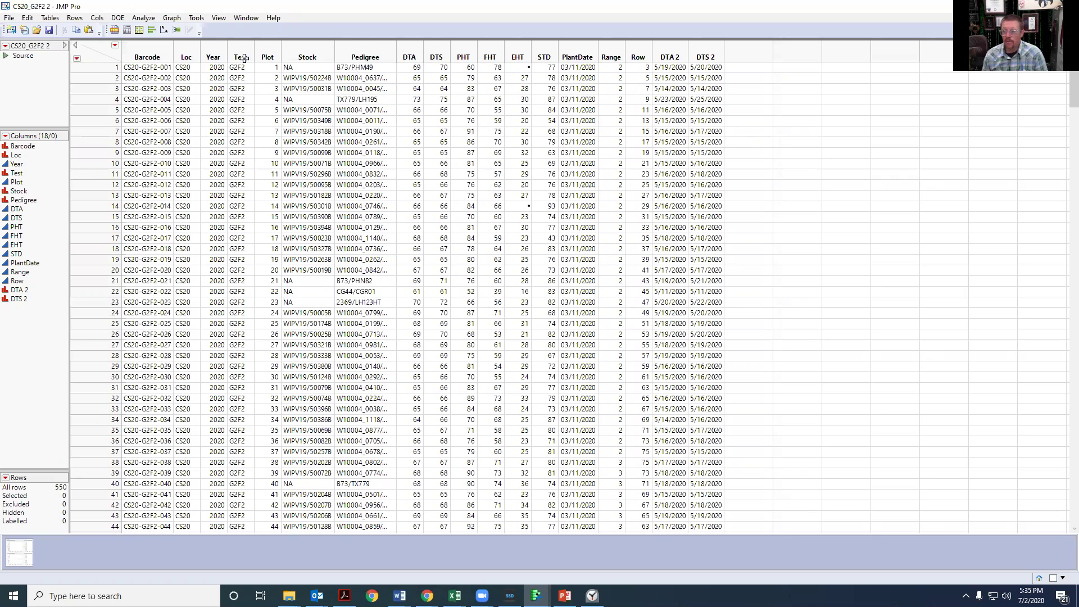
click(9, 19)
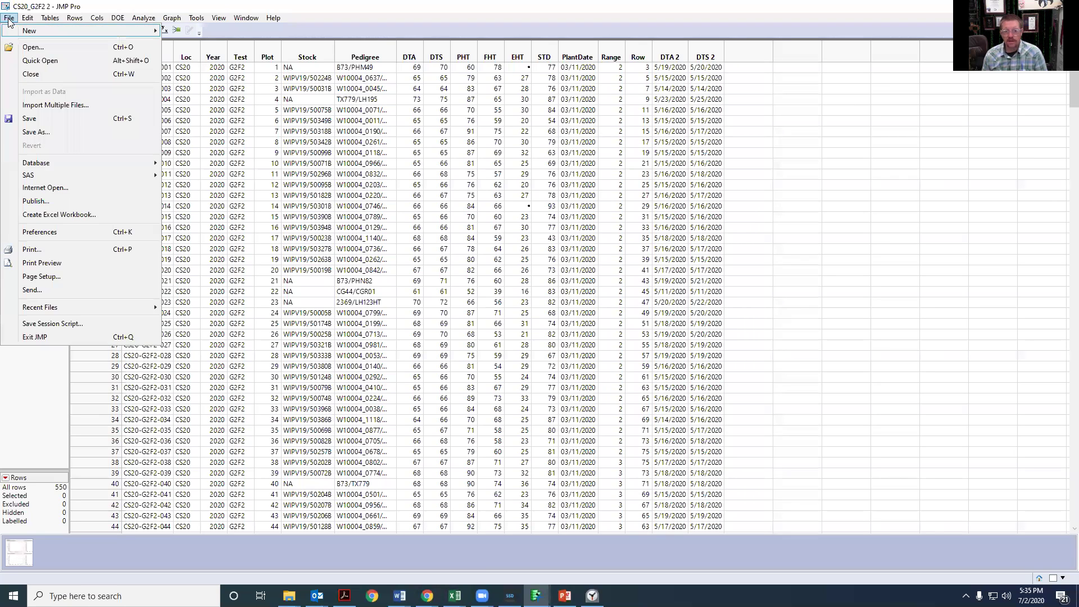
click(33, 47)
double_click(544, 130)
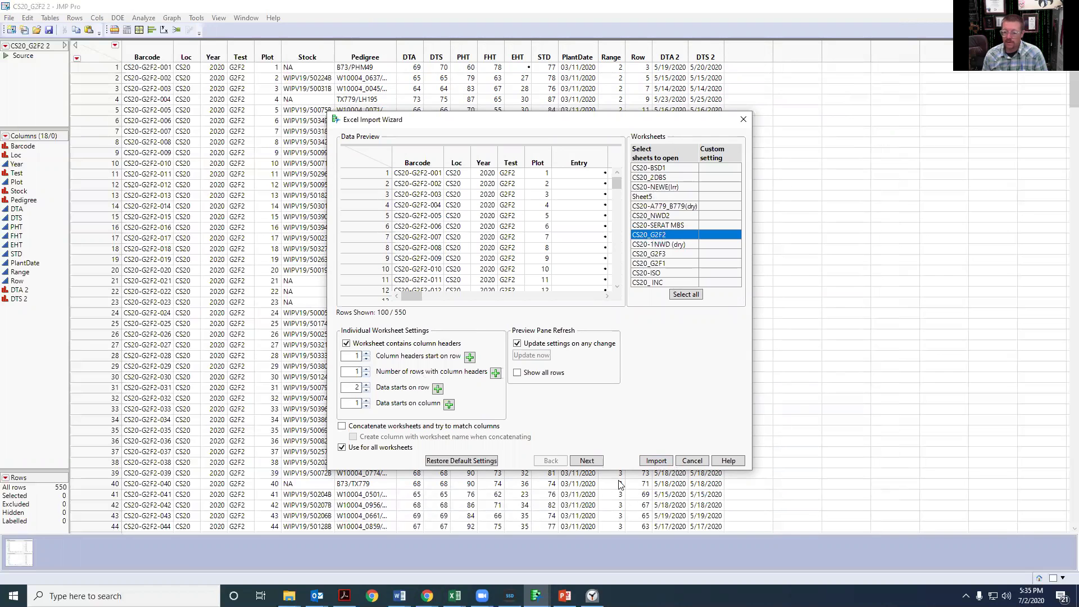
click(655, 460)
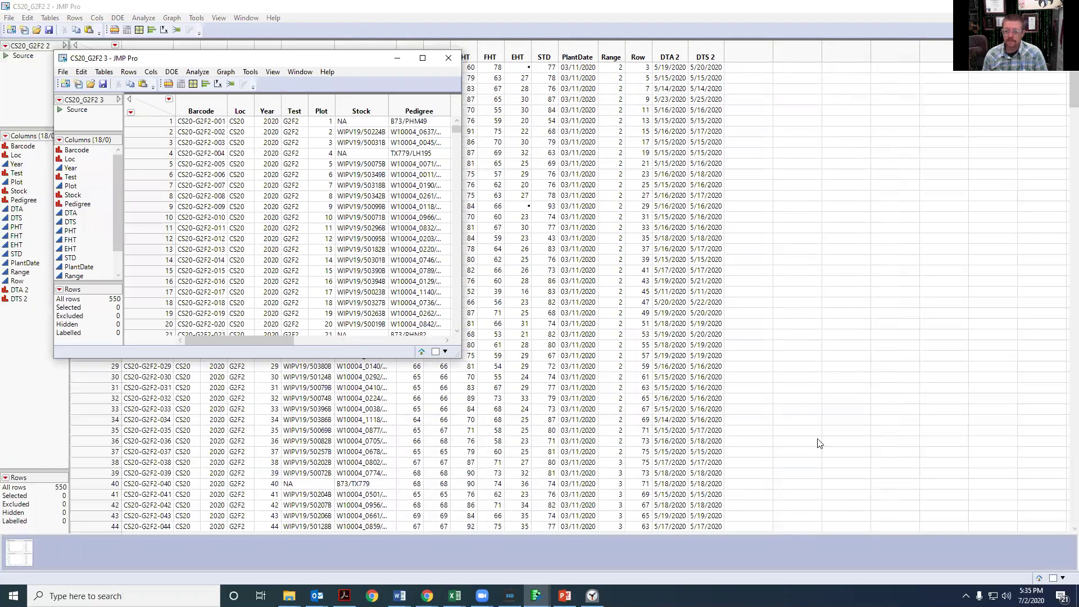
click(423, 60)
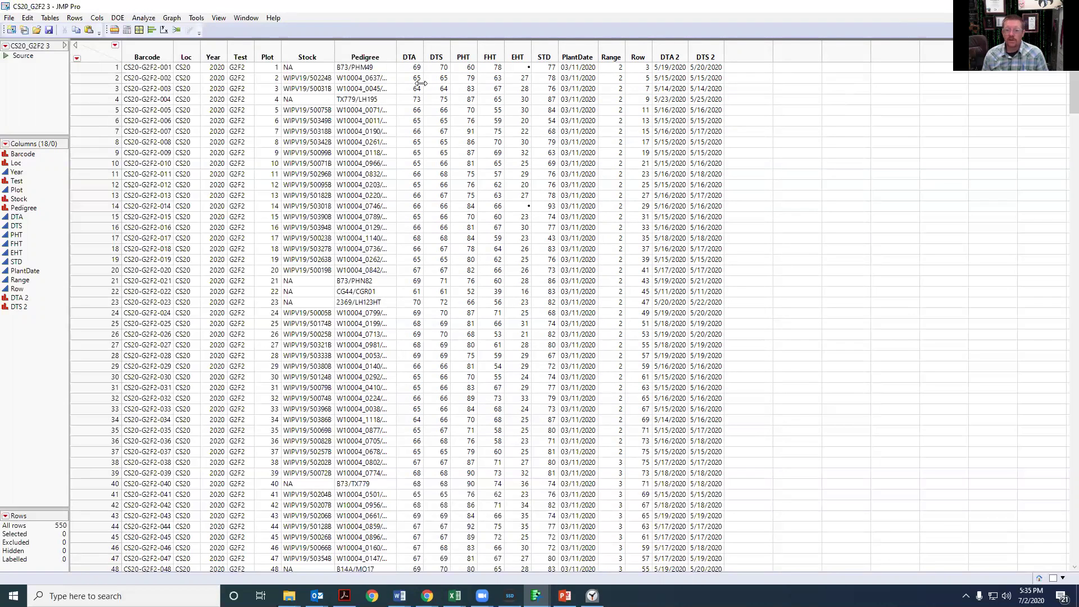
- Run Fit Y by X with DTA, DTS, PHT, FHT, EHT and STD as both the Y responses and the X factors
click(144, 19)
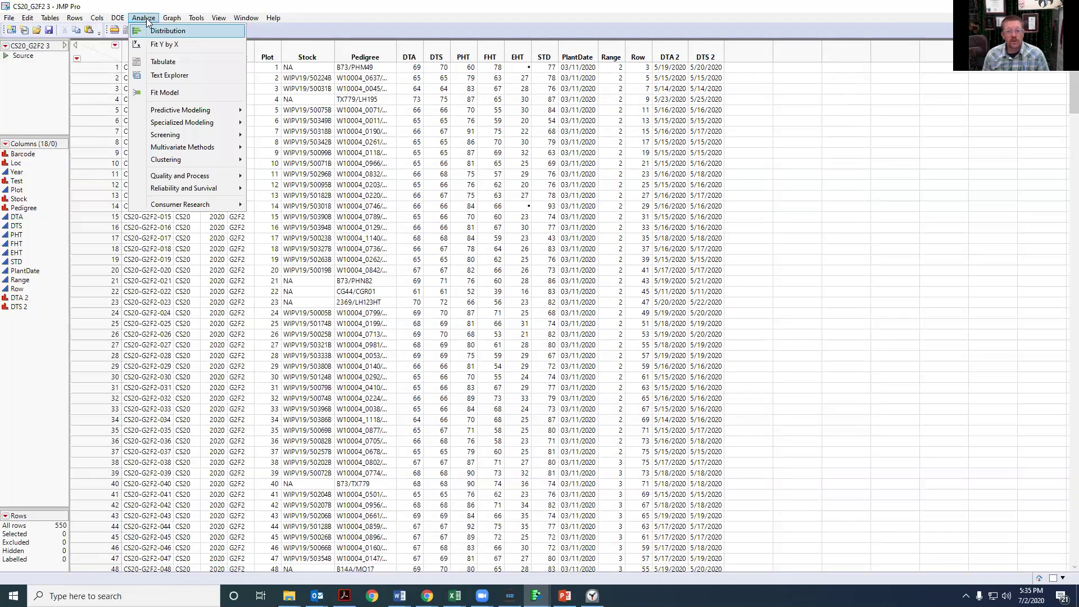
click(176, 44)
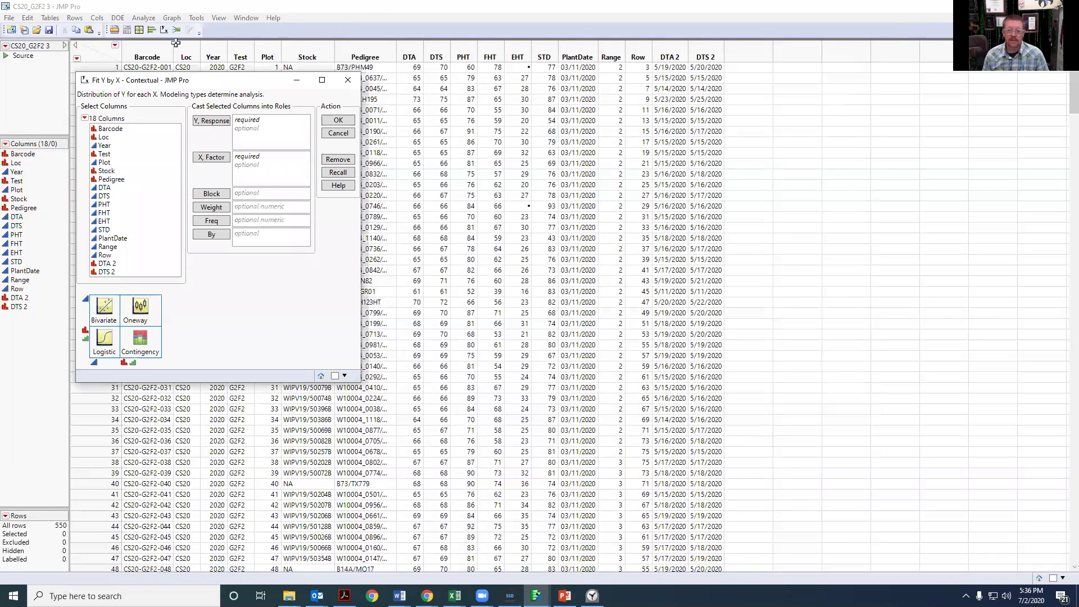
click(105, 189)
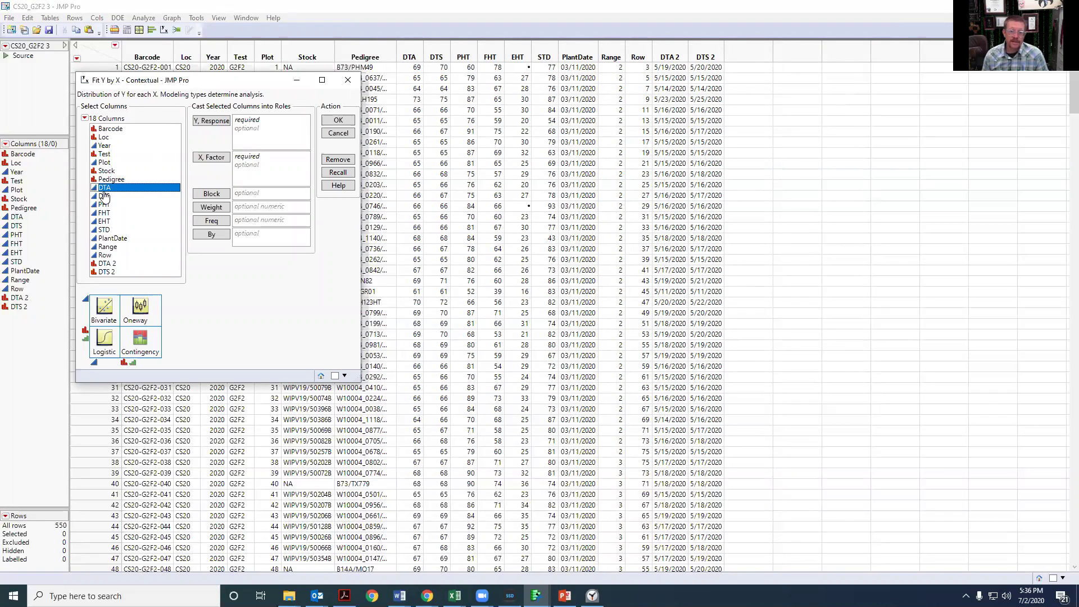
shift+click(106, 230)
click(211, 124)
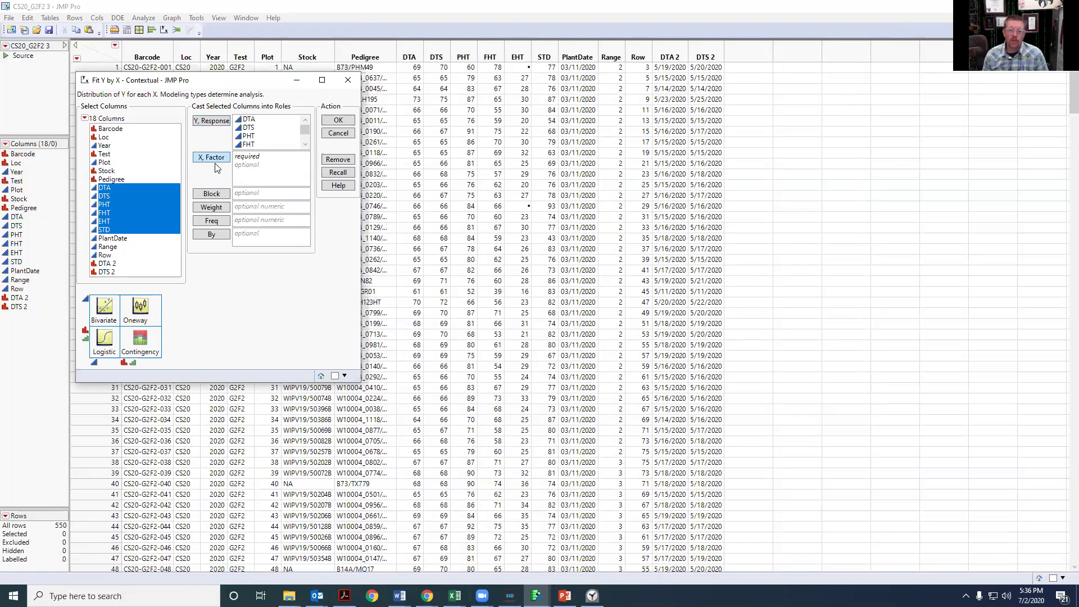
click(212, 157)
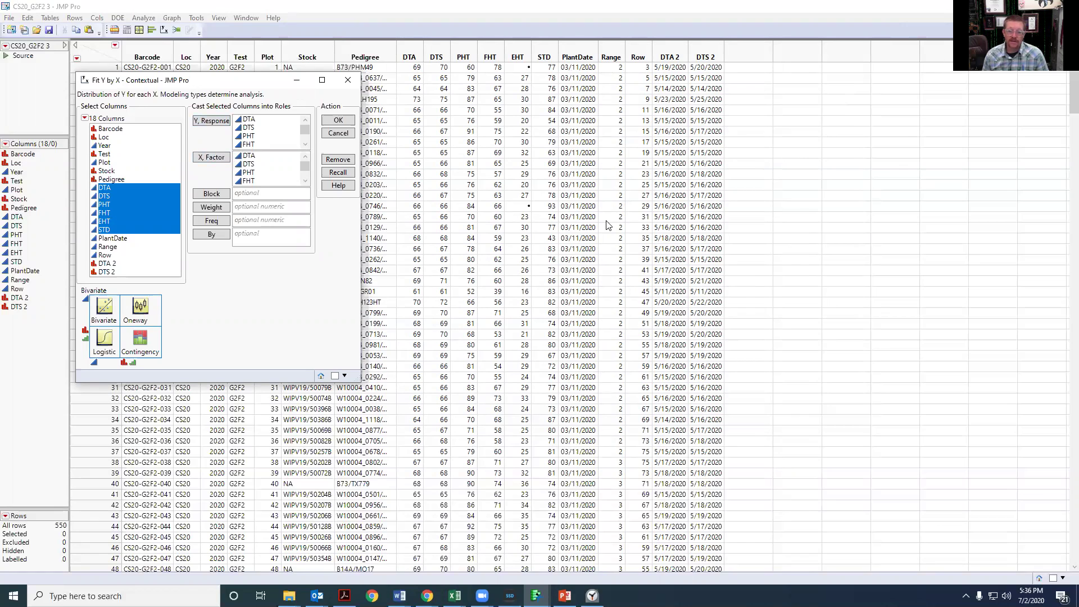
click(339, 121)
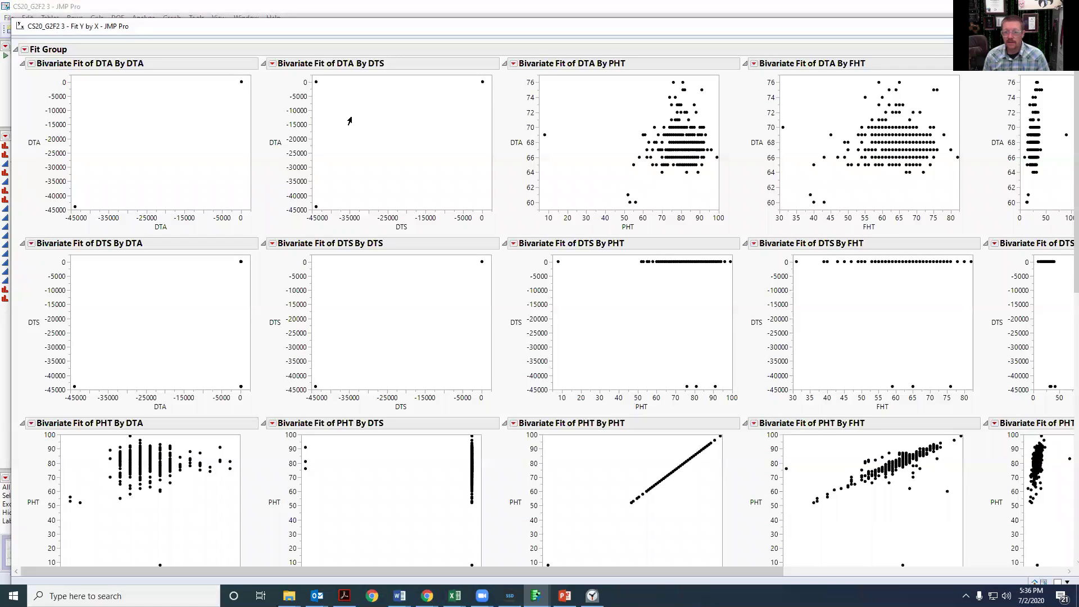
- Select the extreme negative outlier points in the DTA By DTA plot
click(663, 127)
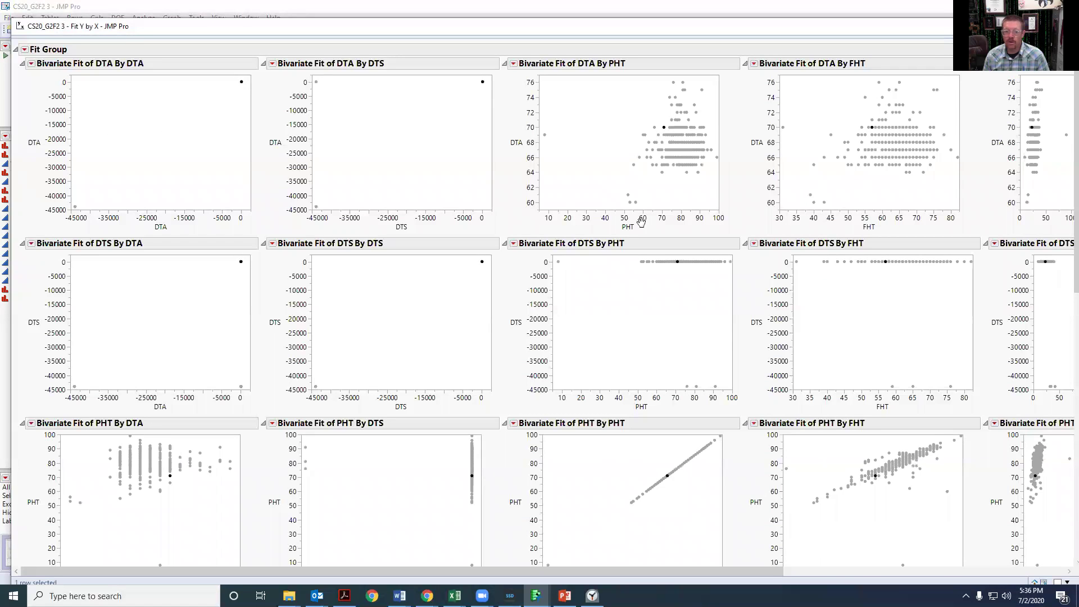
drag(85, 198, 66, 217)
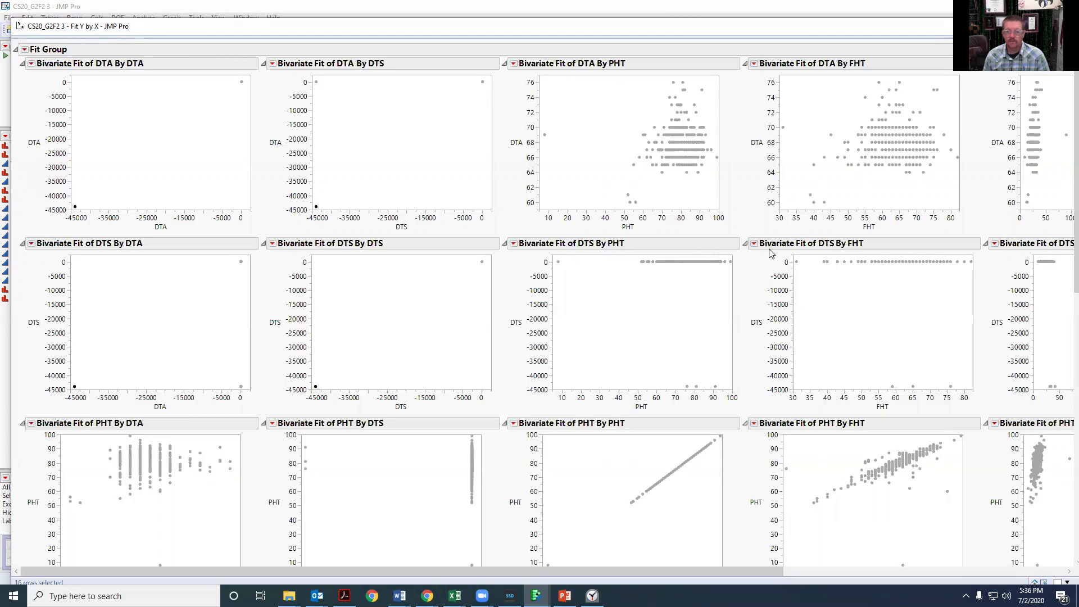
double_click(695, 28)
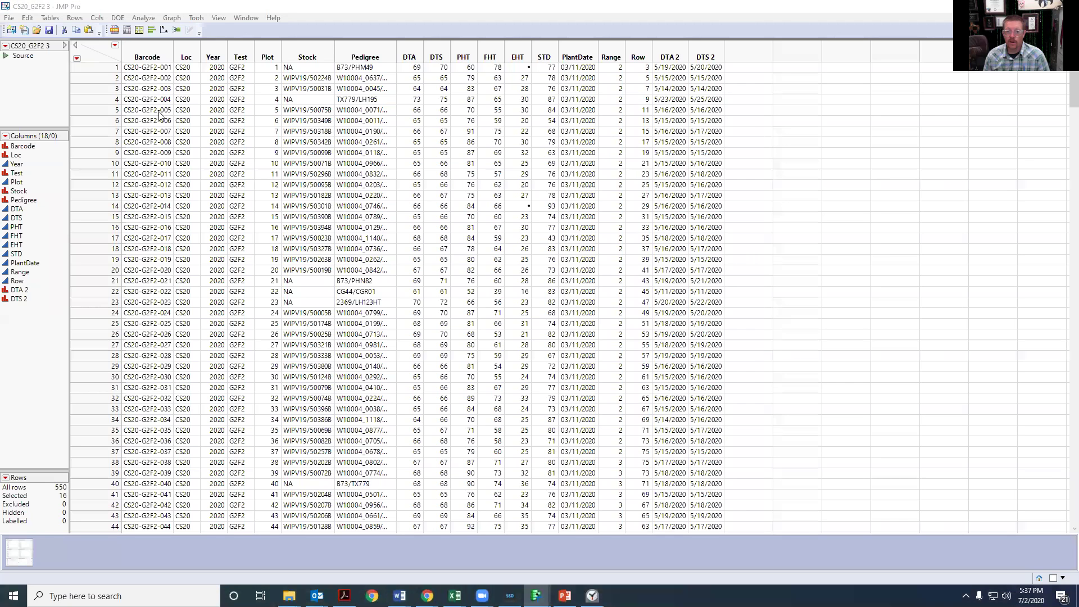
- Examine the outlier rows highlighted near the end of the CS20_G2F2 3 data table and compare them with the bivariate plots
mouse_move(536, 595)
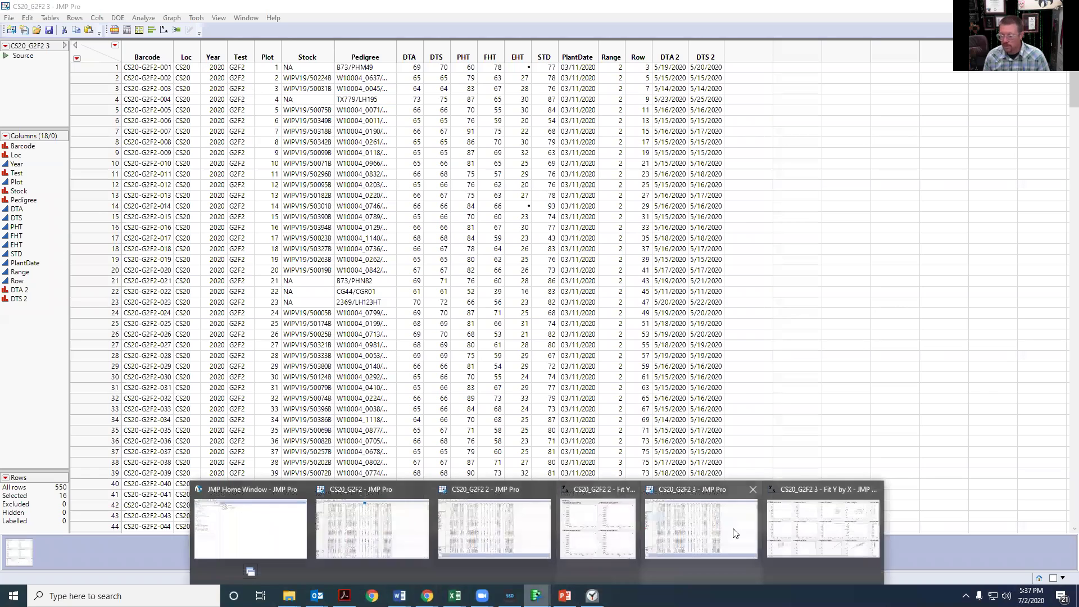
click(713, 522)
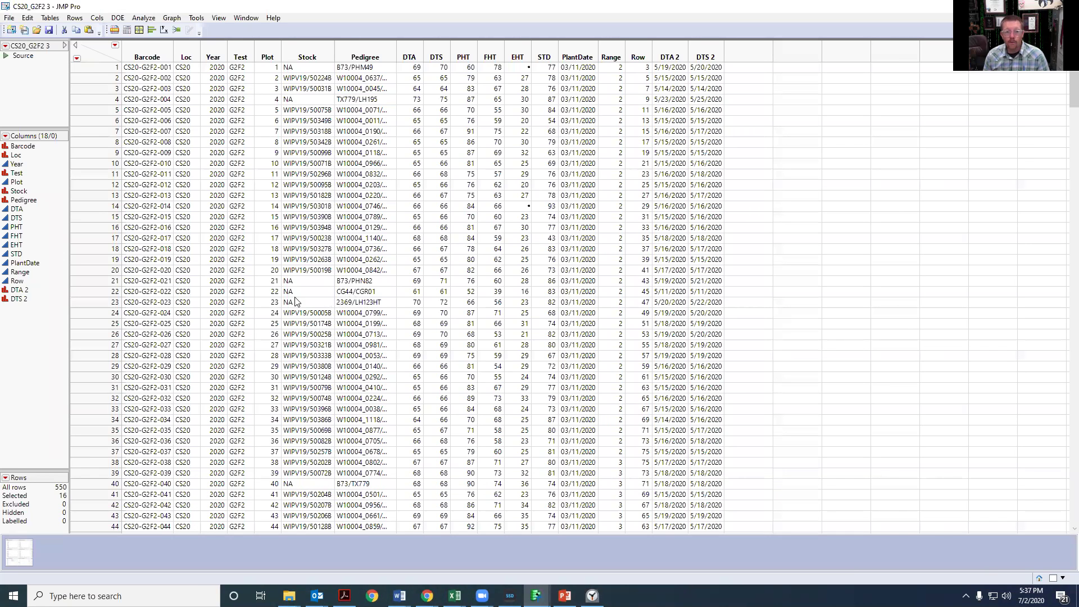
scroll(324, 287, down, 1)
scroll(324, 287, down, 10)
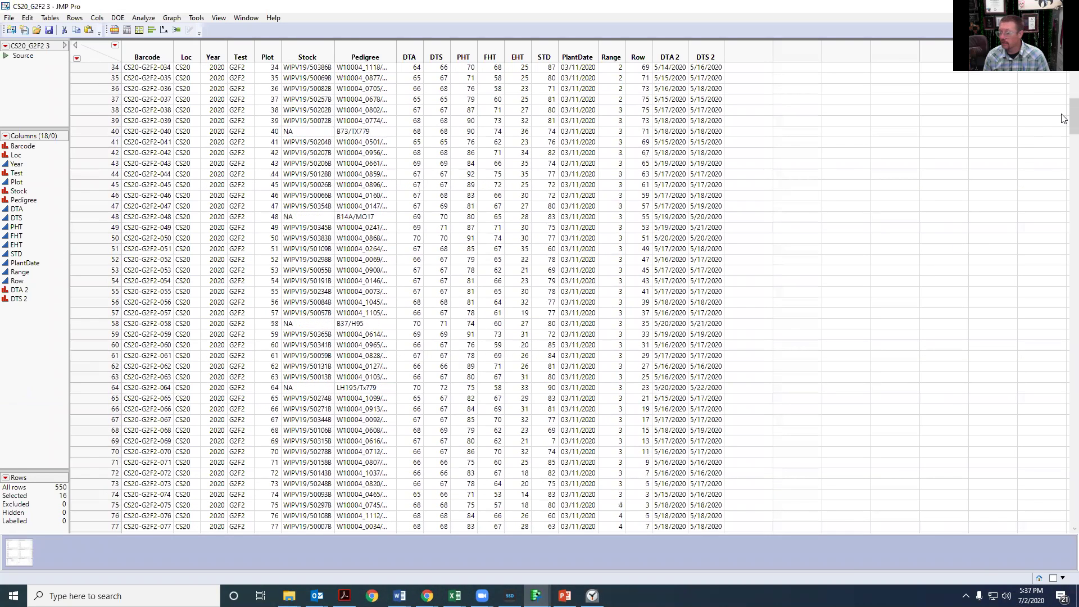
click(1063, 196)
drag(1062, 195, 1064, 576)
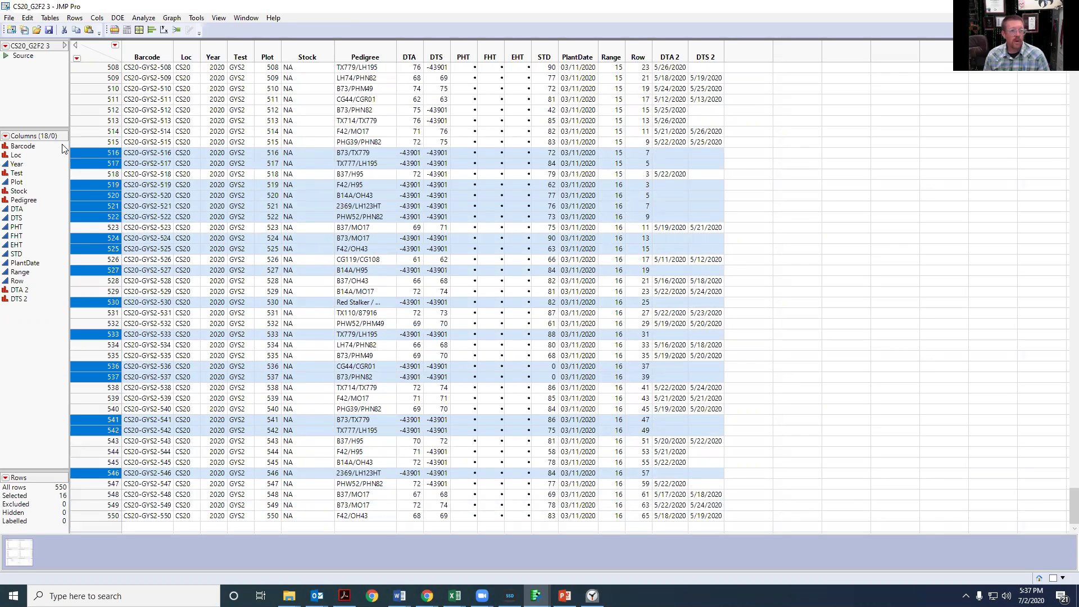
key(alt+Tab)
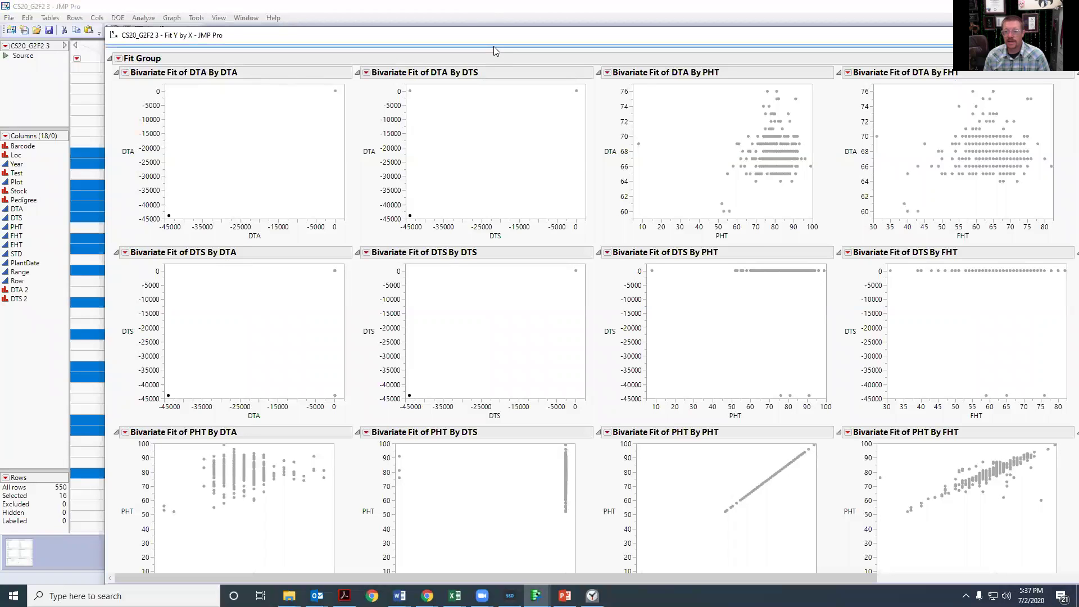
key(alt+Tab)
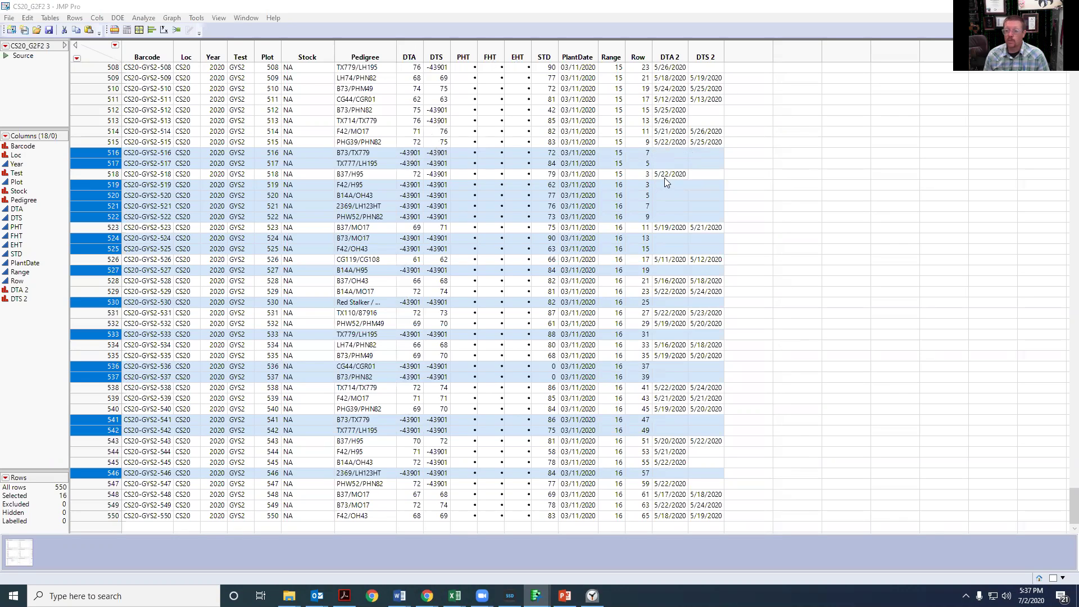
- Clear every -43901 value from the DTA column in rows 516 to 546, leaving those cells missing
click(411, 154)
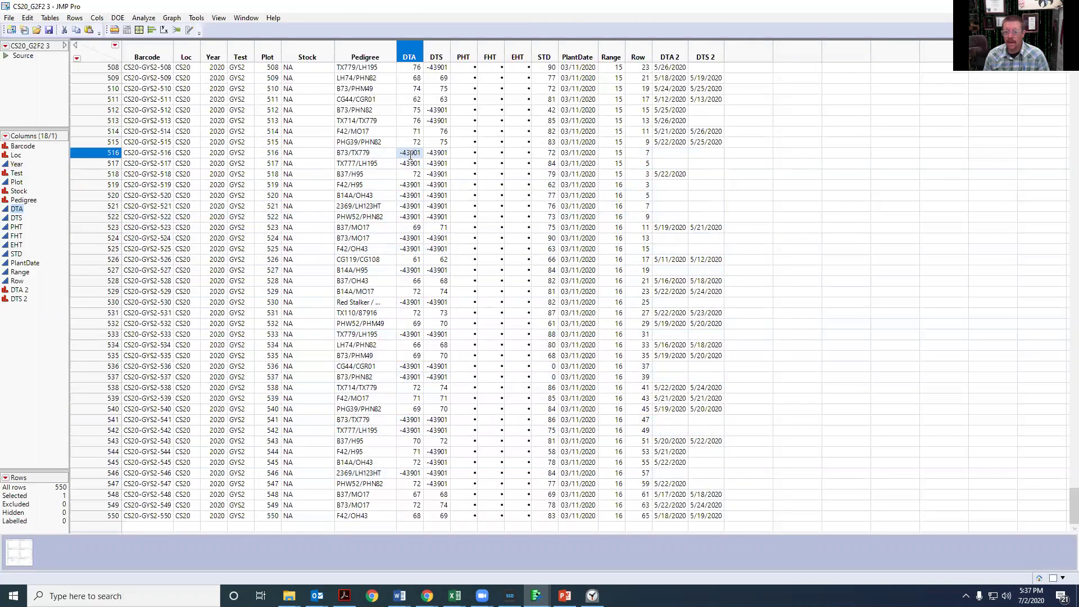
key(Delete)
click(413, 164)
key(Delete)
click(417, 185)
key(Delete)
click(415, 195)
key(Delete)
click(414, 206)
key(Delete)
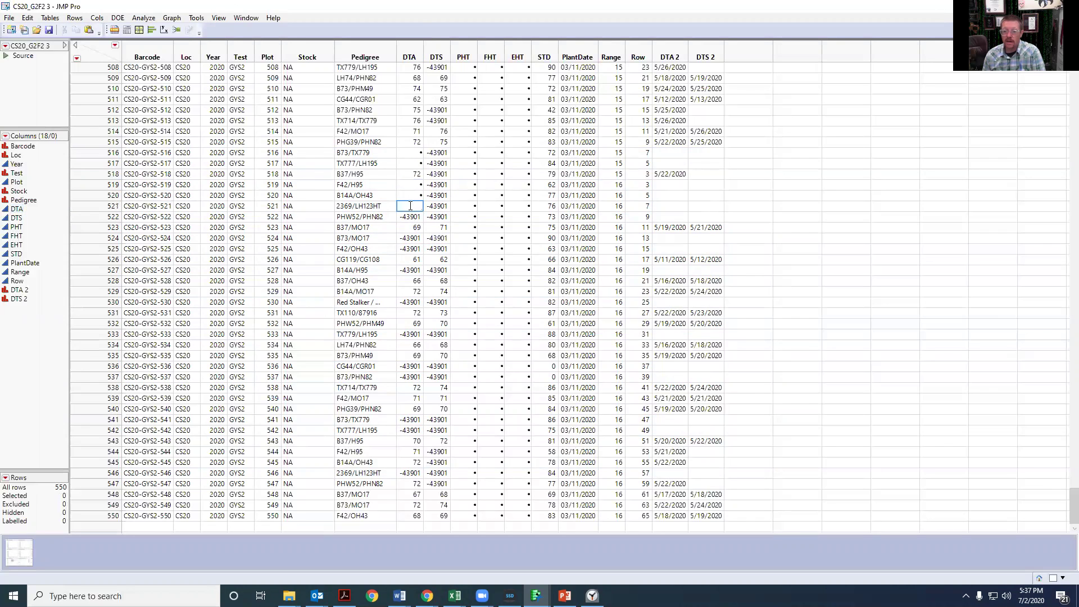
click(418, 239)
click(414, 216)
key(Delete)
click(415, 248)
key(Delete)
click(414, 238)
key(Delete)
click(415, 270)
key(Delete)
click(415, 301)
key(Delete)
click(415, 334)
key(Delete)
click(415, 366)
key(Delete)
click(415, 377)
key(Delete)
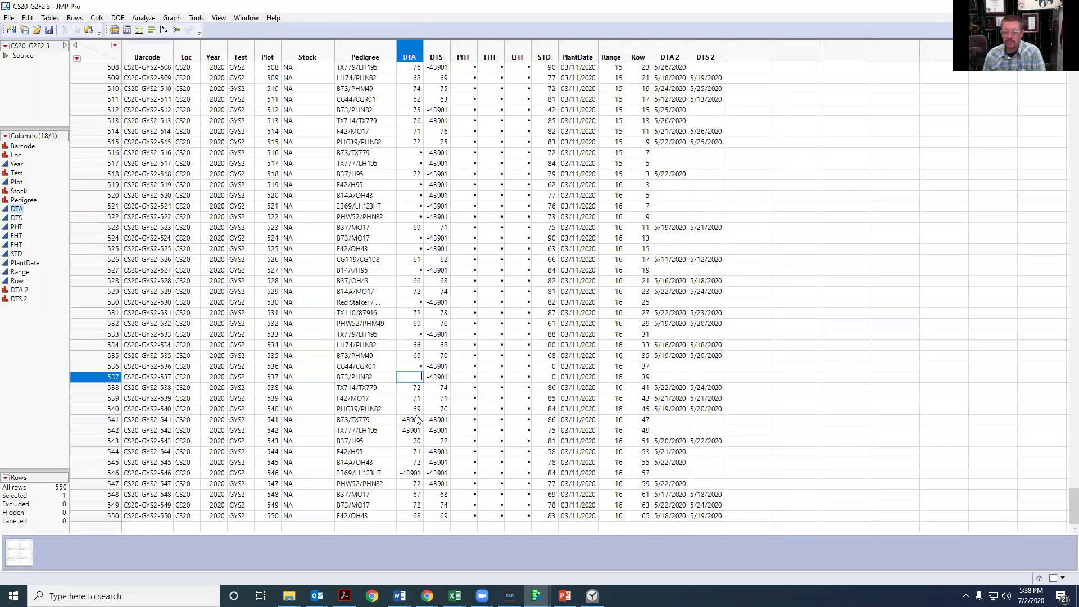
click(417, 419)
key(Delete)
click(415, 430)
key(Delete)
click(414, 475)
key(Delete)
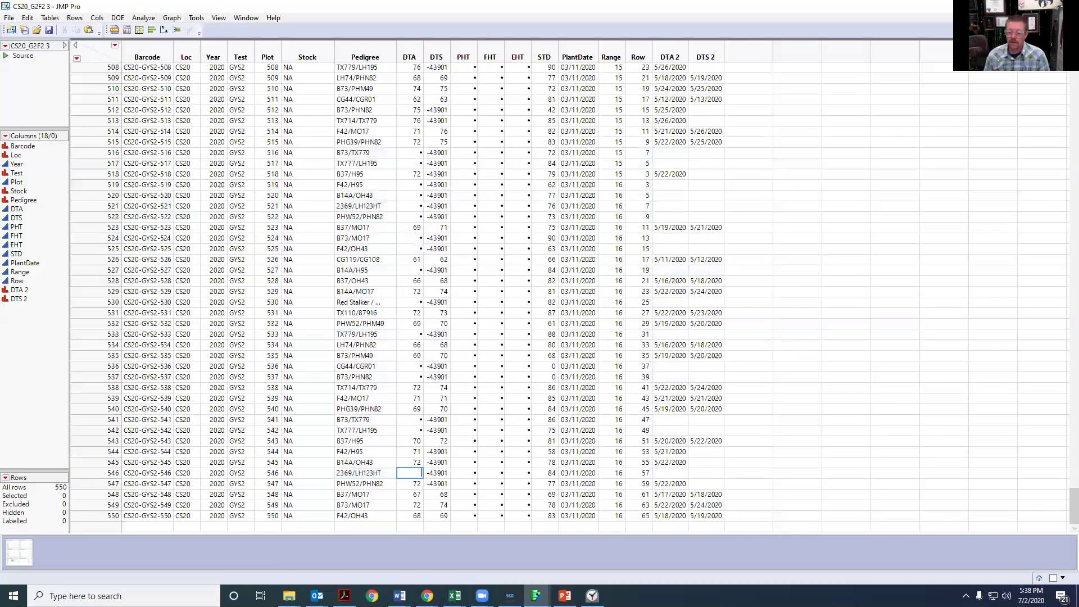
- Switch to the Copy of 2020 MASTER NOTES.xlsx workbook in Excel and locate the -43901 values in its DTA and DTS columns
mouse_move(455, 595)
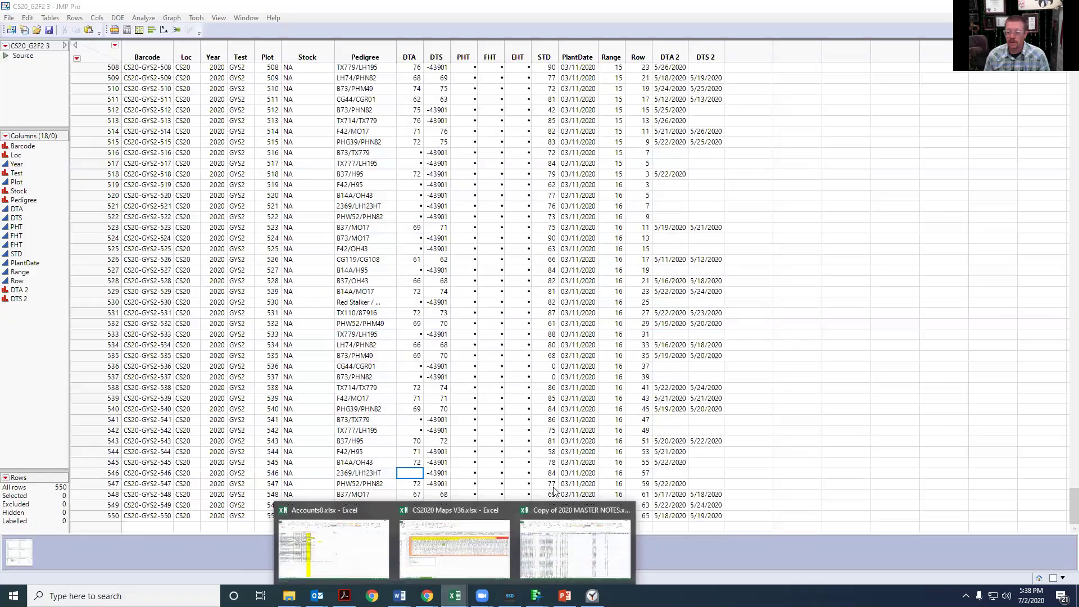
click(574, 546)
drag(1070, 147, 1064, 528)
scroll(342, 229, down, 2)
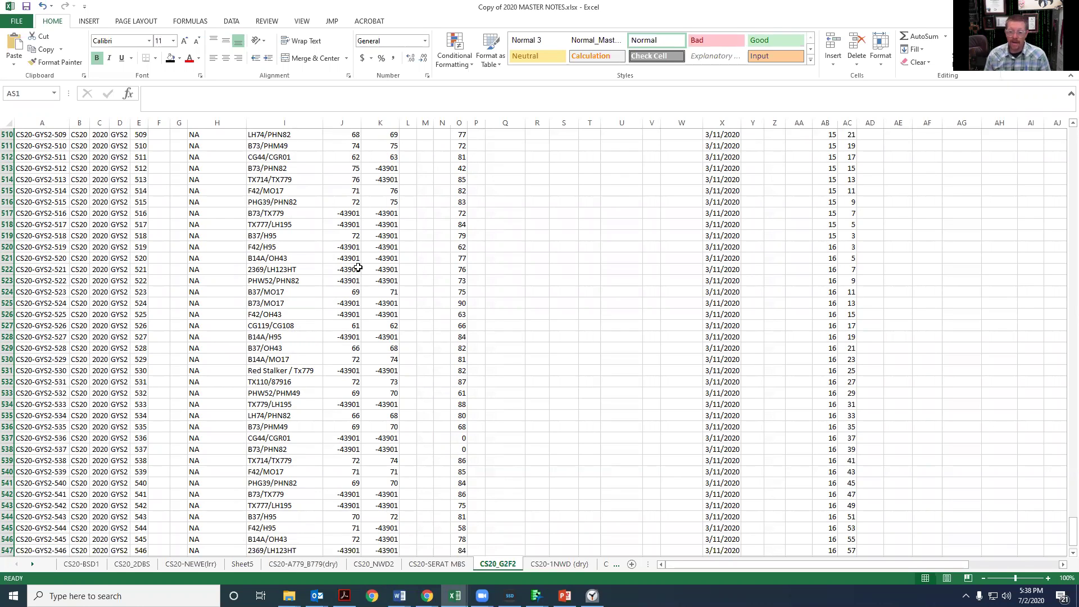
- Delete the -43901 values from the DTA and DTS columns of the CS20_G2F2 sheet, leaving those cells empty
click(346, 216)
drag(346, 218, 345, 314)
key(Delete)
click(343, 248)
key(Delete)
key(Delete)
click(347, 340)
key(Delete)
click(348, 370)
key(Delete)
click(350, 402)
key(Delete)
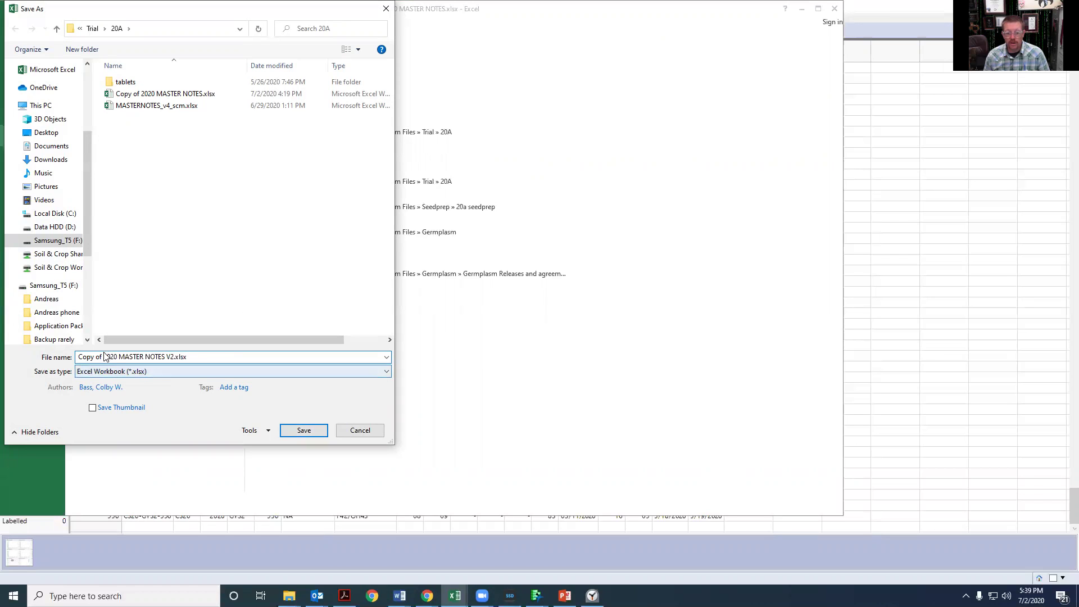
- Save the workbook under the name 2020 MASTER NOTES V2.xlsx and close it
drag(104, 357, 49, 343)
key(BackSpace)
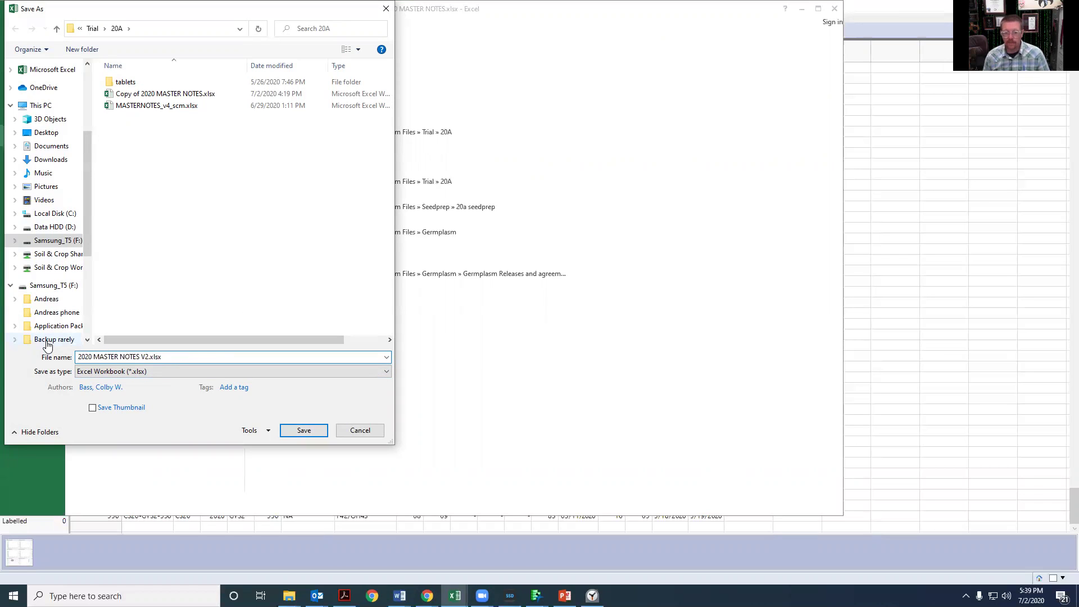
click(304, 431)
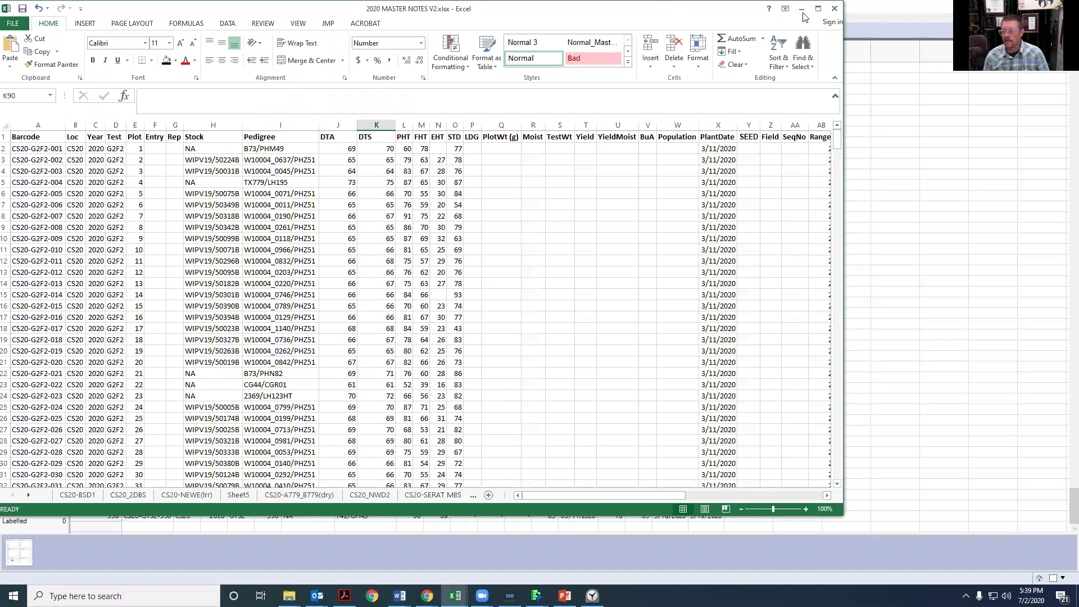
click(834, 10)
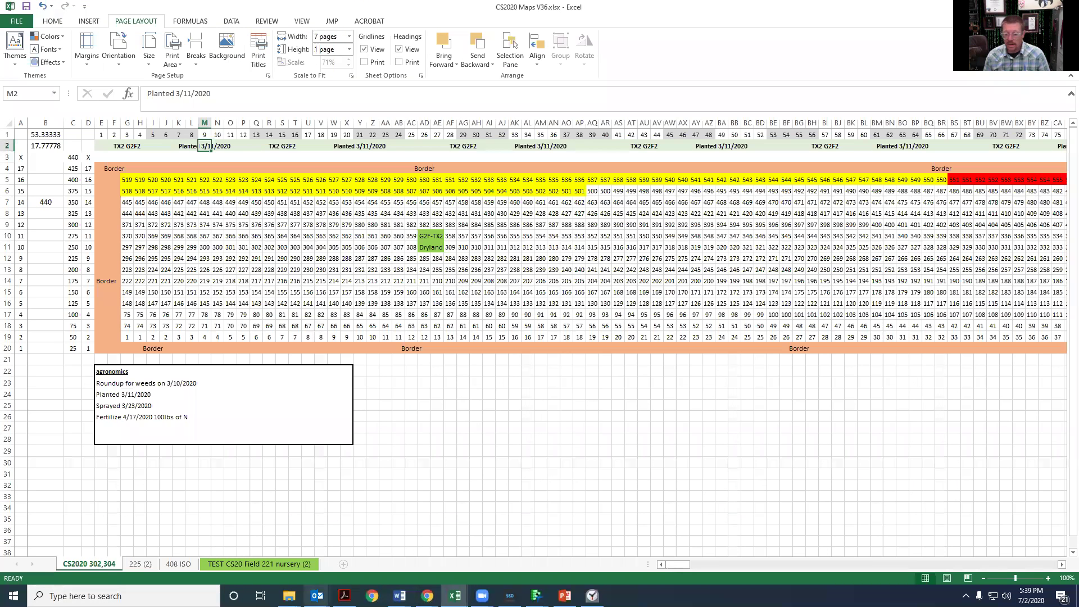
- Switch to JMP and import the CS20_G2F2 worksheet from 2020 MASTER NOTES V2.xlsx
mouse_move(535, 596)
click(251, 542)
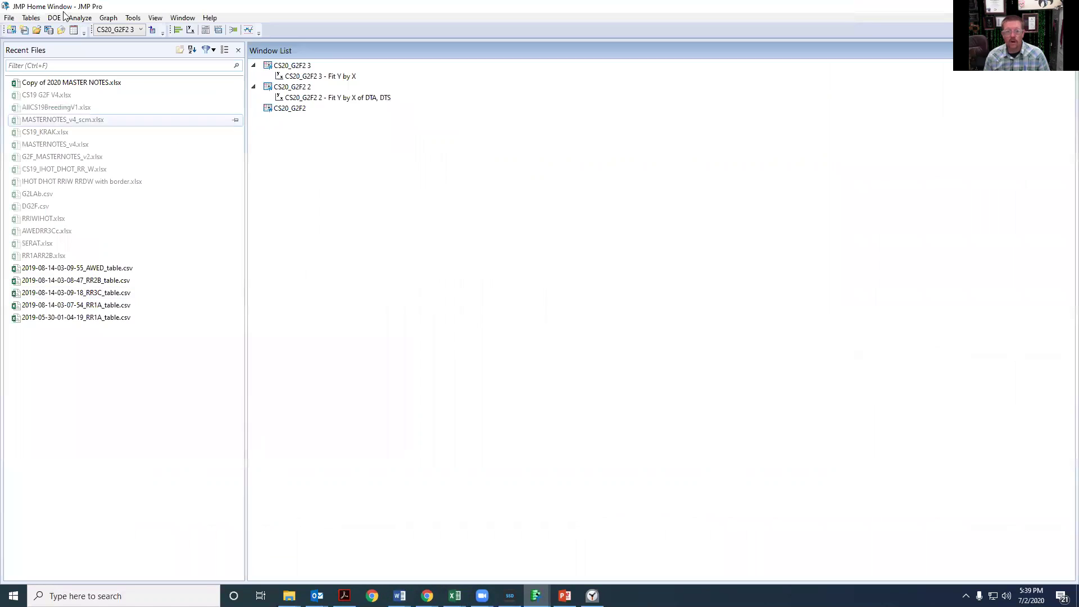
click(9, 17)
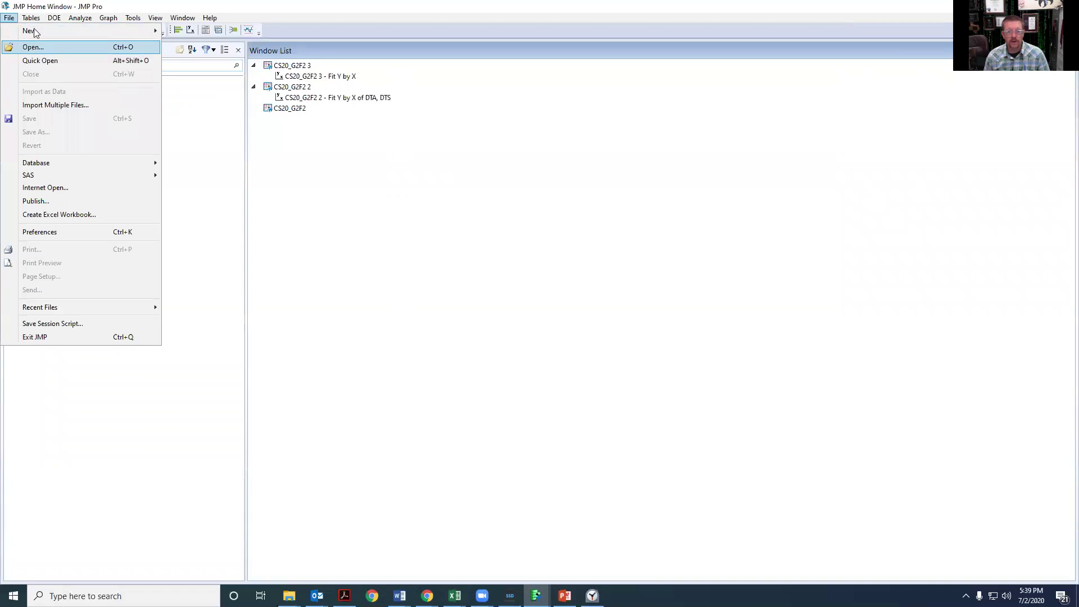
click(37, 48)
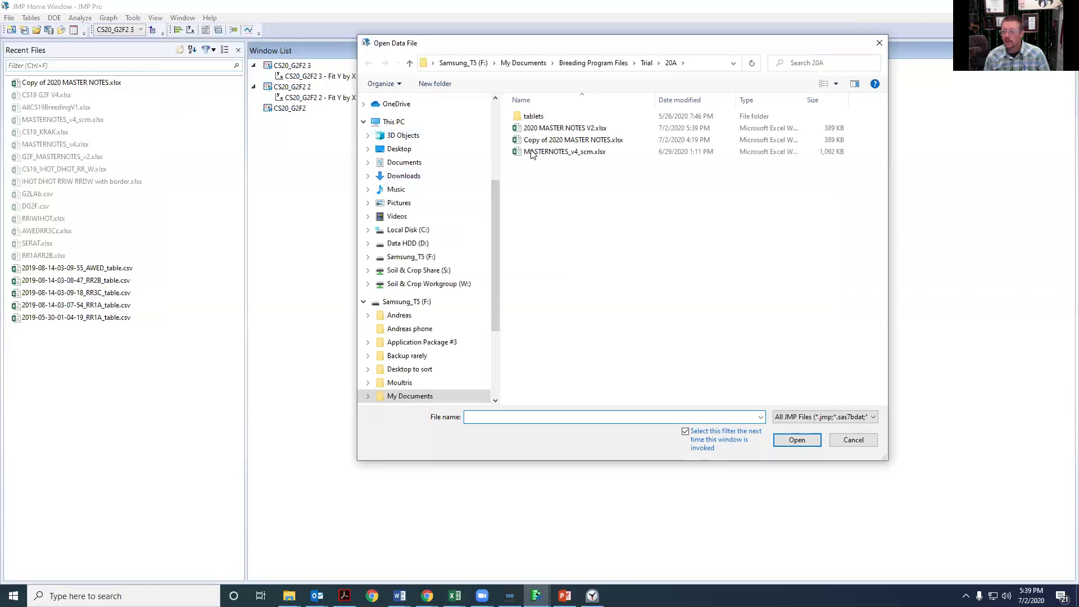
click(562, 128)
key(Return)
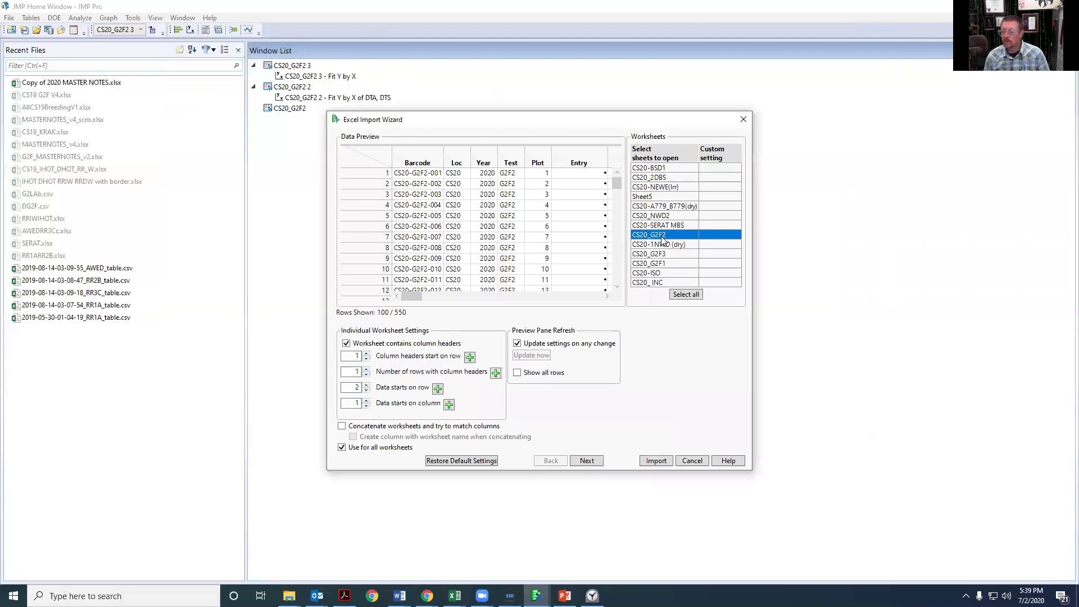
click(655, 460)
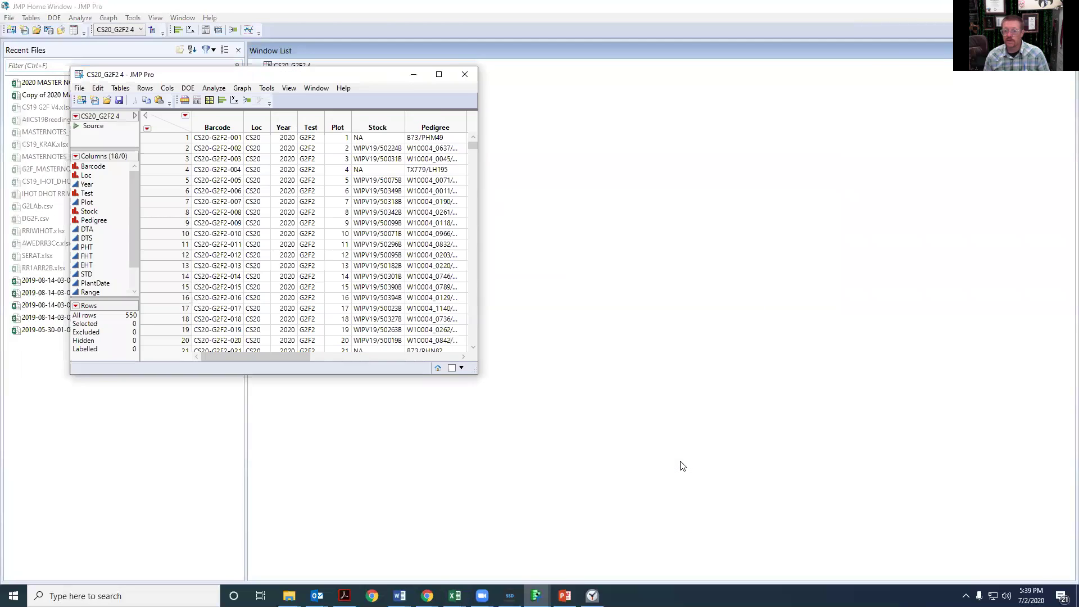
- Maximize the new data table and run Fit Y by X with DTA, DTS, PHT, FHT, EHT and STD as both responses and factors
click(440, 72)
click(144, 17)
click(159, 44)
drag(121, 204, 120, 246)
click(230, 137)
click(228, 174)
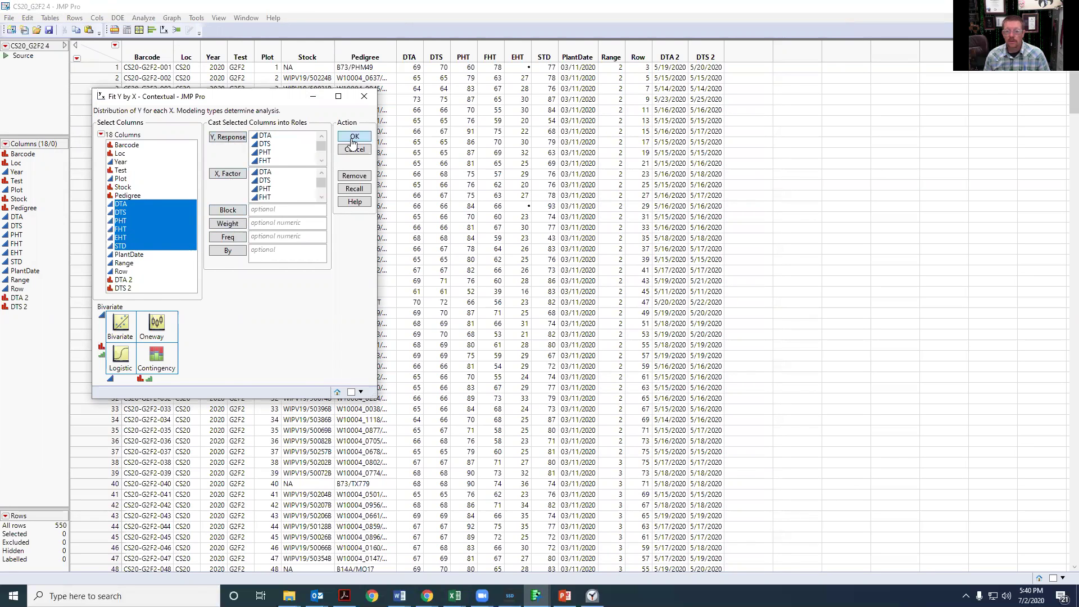
click(354, 138)
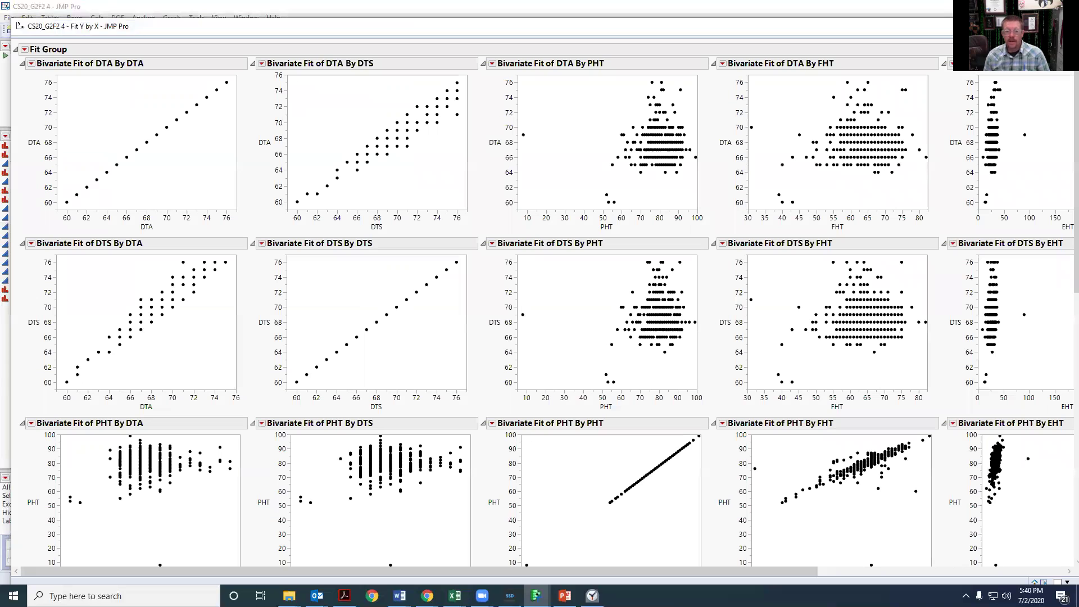
- Compare the earlier CS20_G2F2 3 bivariate plots with the new CS20_G2F2 4 plots
click(38, 104)
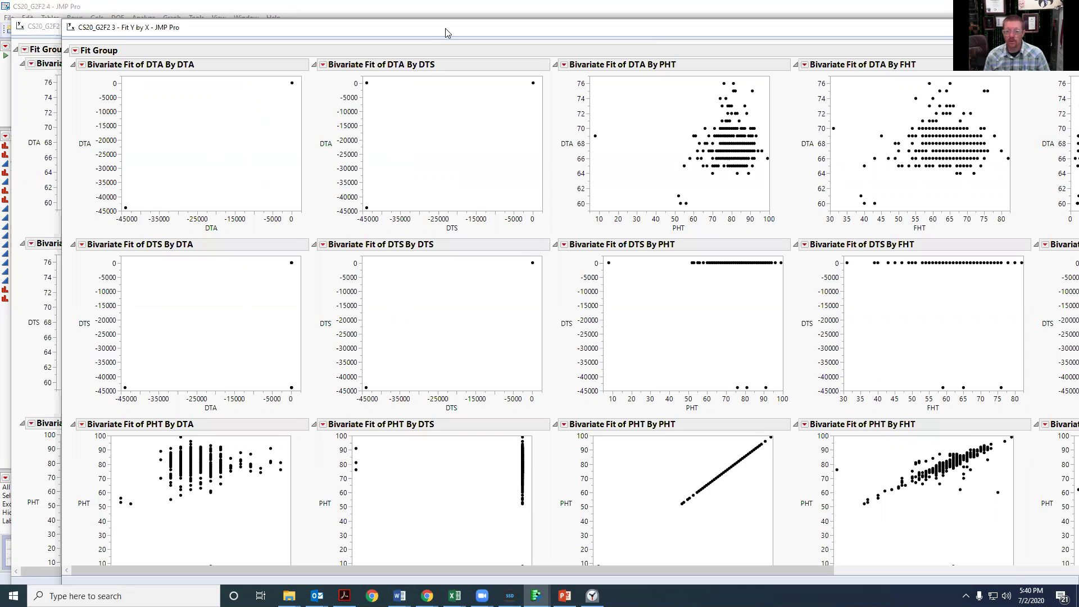
drag(445, 32, 434, 36)
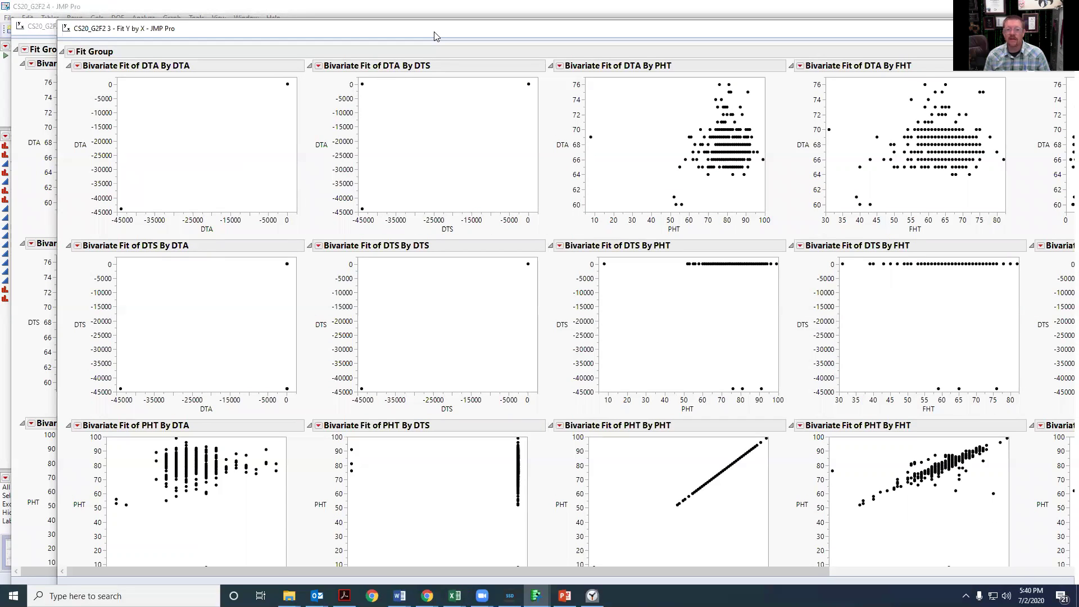
drag(437, 37, 1078, 35)
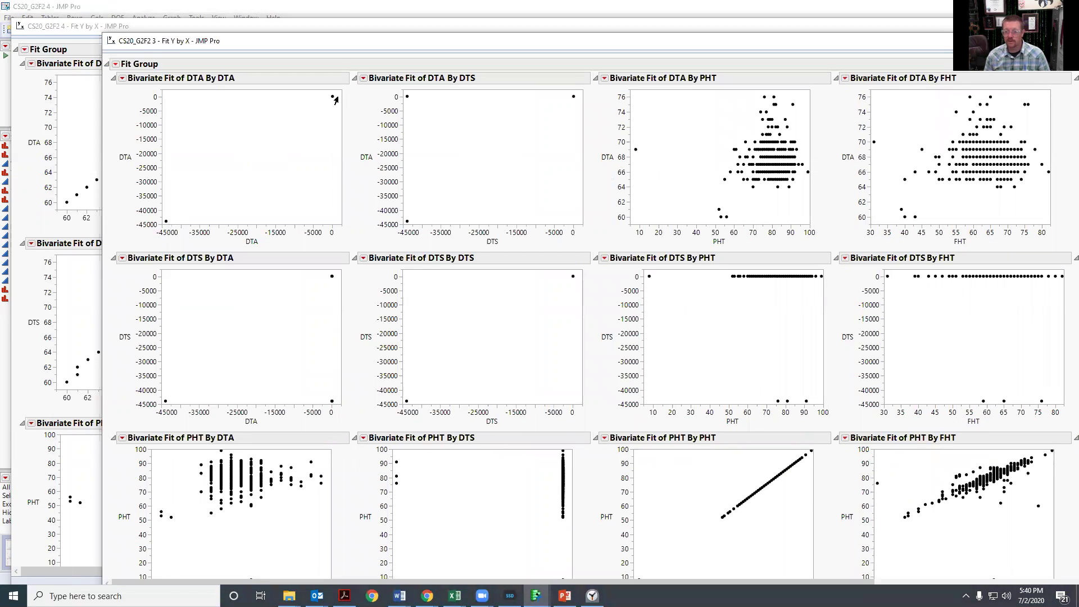
drag(409, 35, 396, 38)
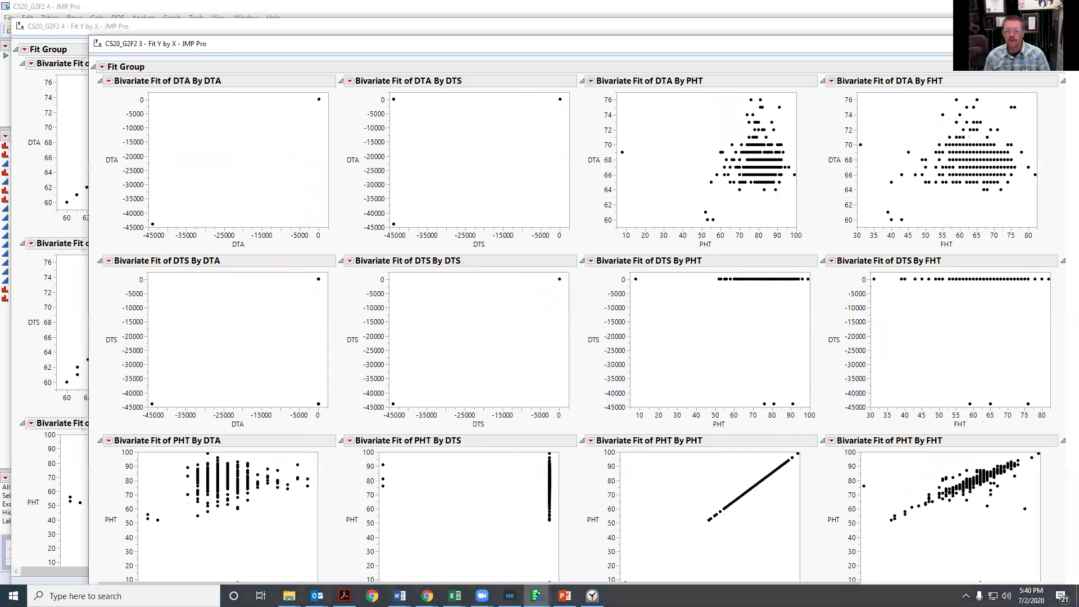
click(73, 195)
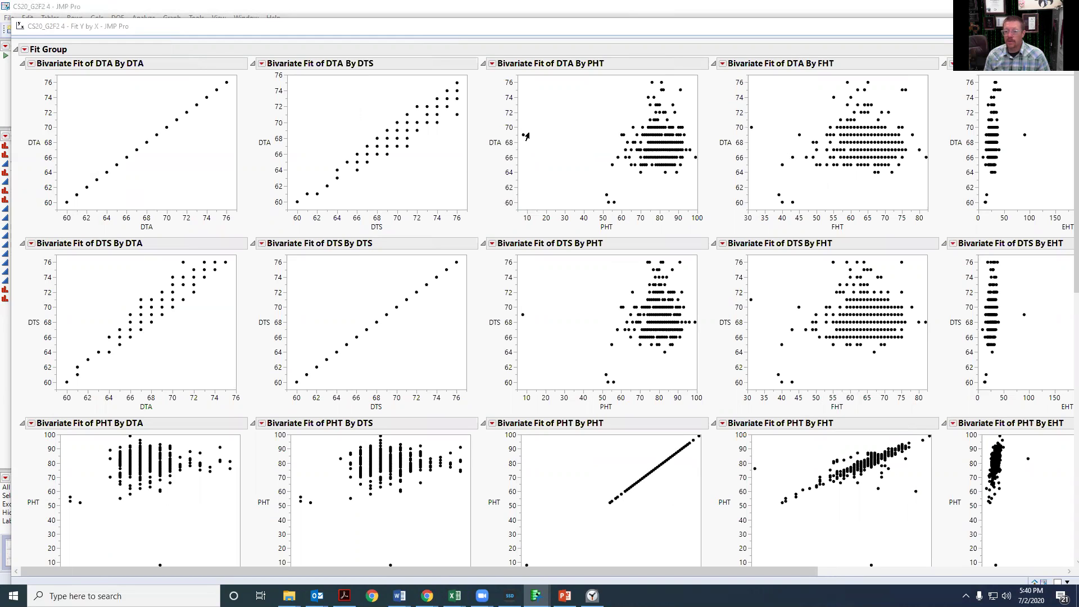
- Select the very low PHT outlier in the DTA By PHT plot and clear its PHT value in row 498 of the data table
click(515, 134)
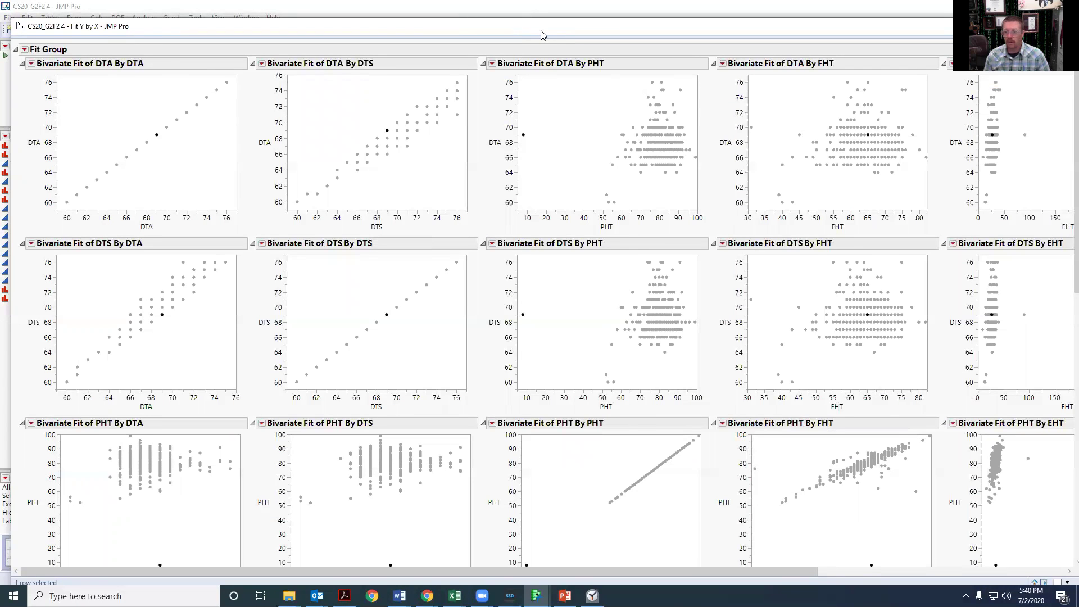
drag(541, 36, 495, 74)
click(1063, 75)
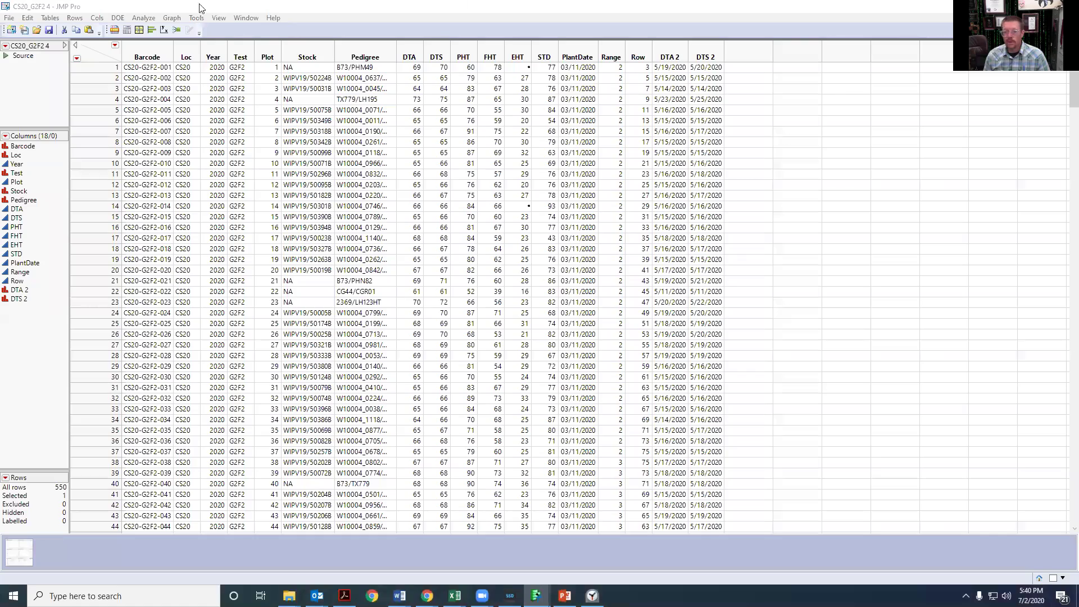
drag(1063, 75, 1063, 473)
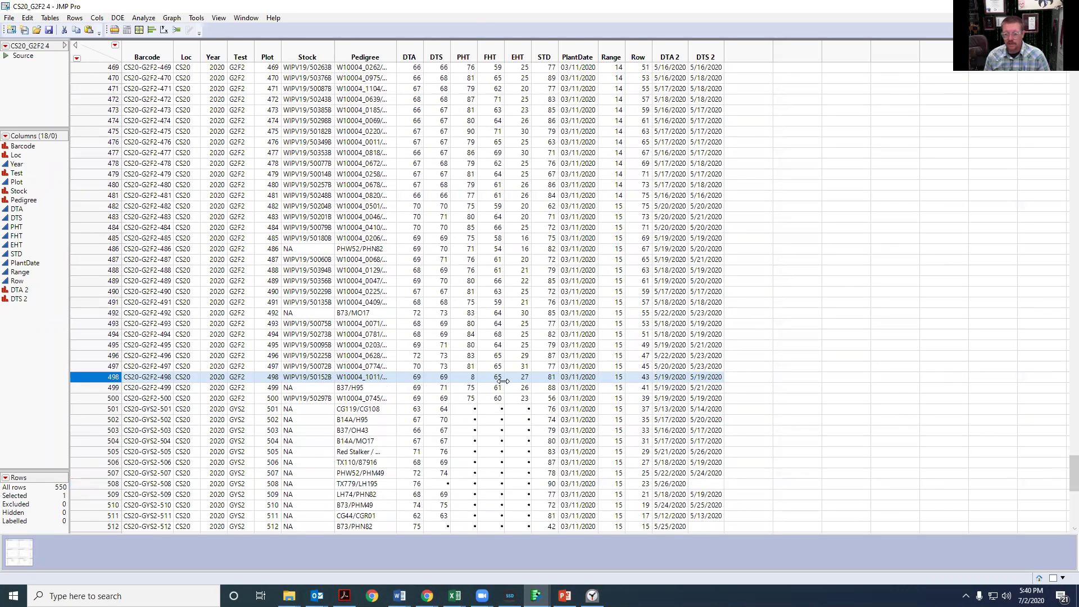
click(473, 378)
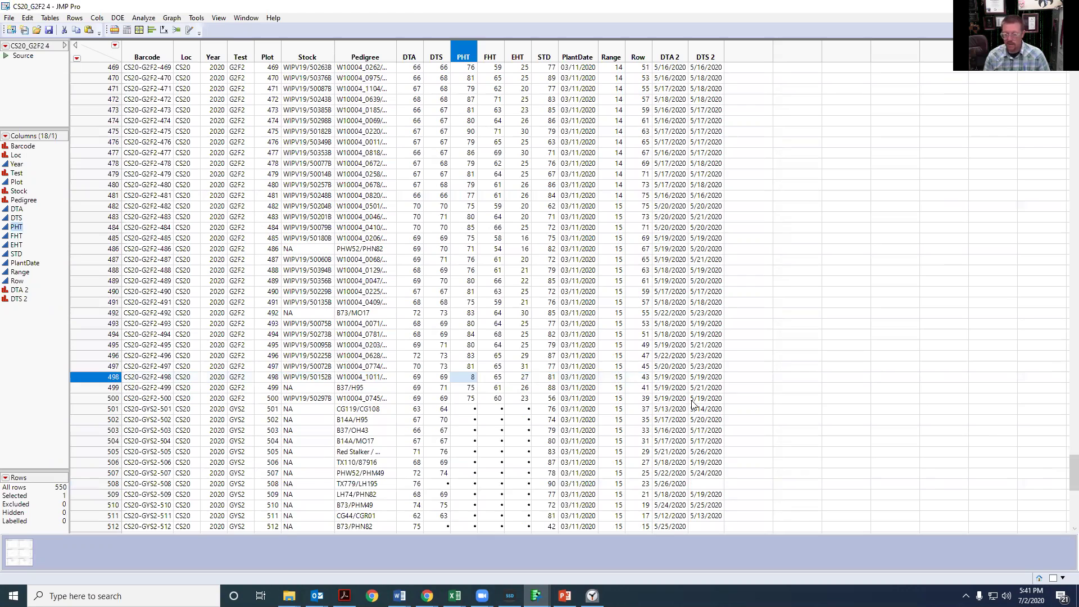
key(BackSpace)
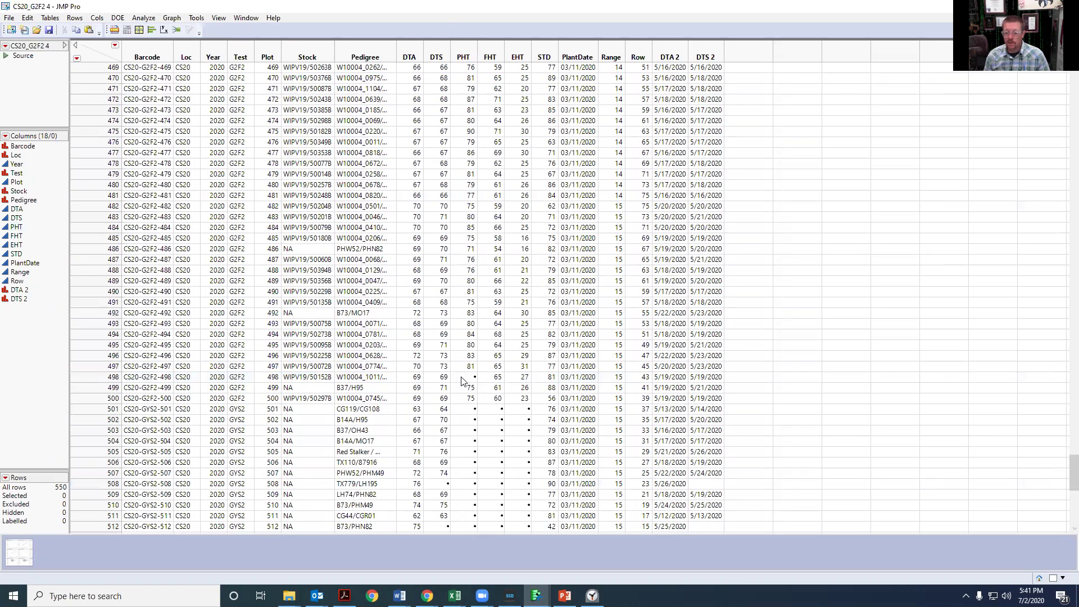
- Color the emptied PHT cell in row 498 red
click(463, 377)
right_click(462, 380)
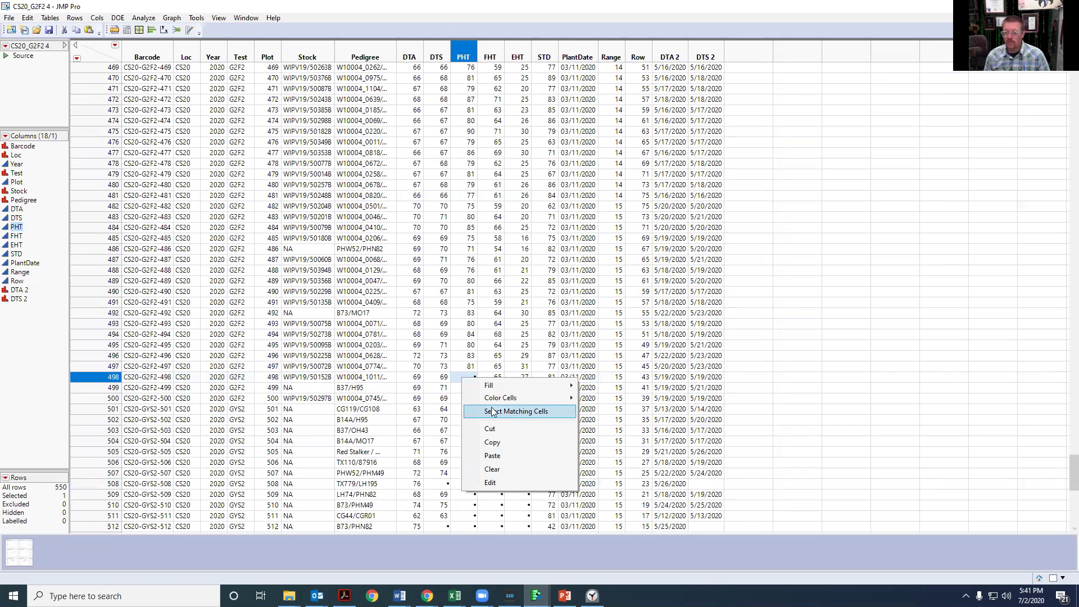
click(594, 413)
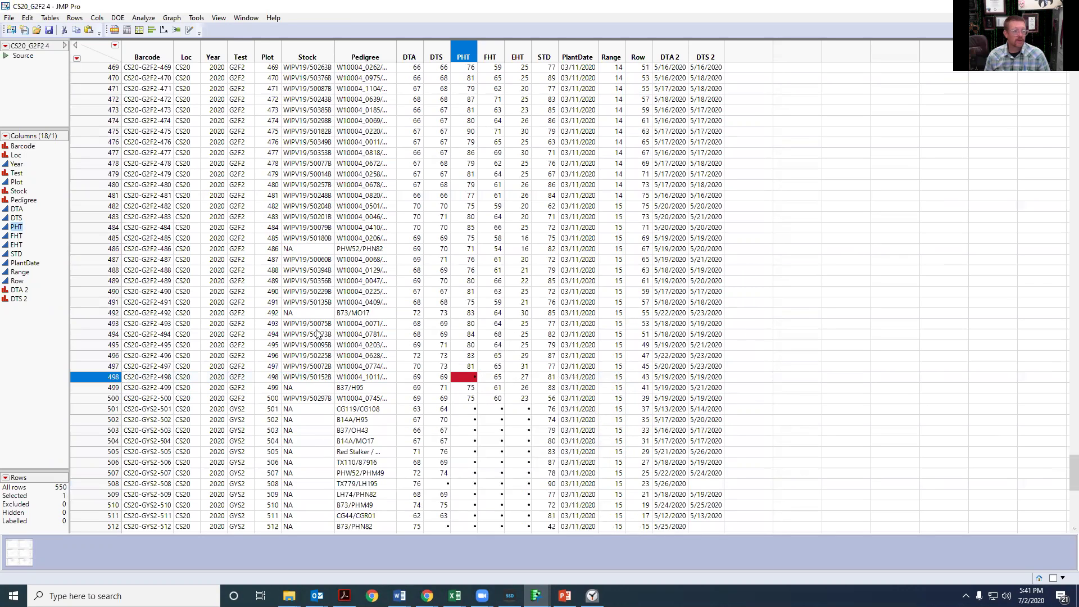
- Return to the CS20_G2F2 4 Fit Y by X report, deselect the outlier point and close the report
key(alt+Tab)
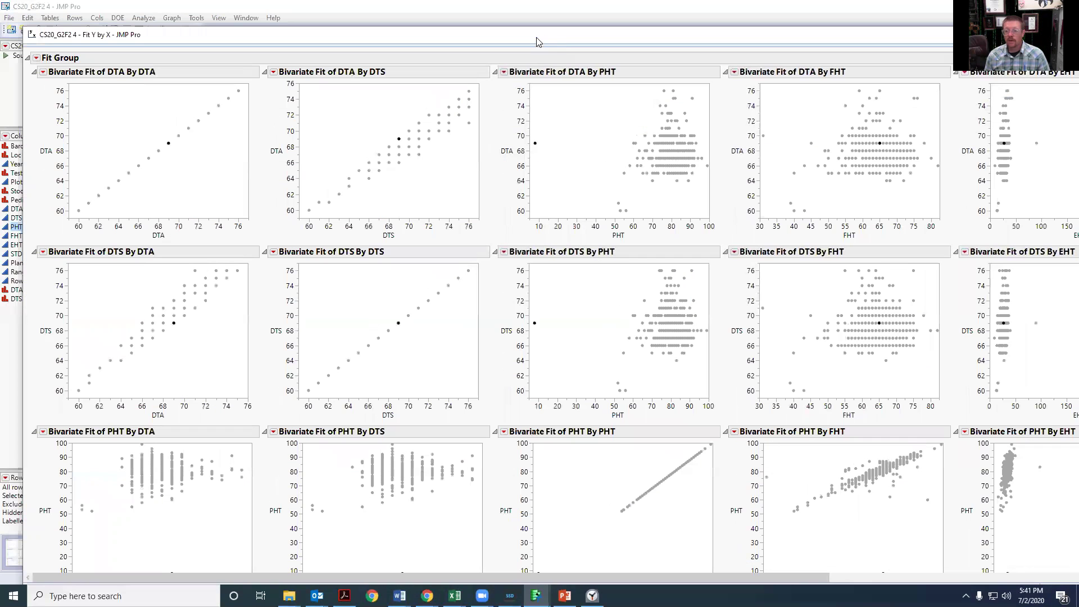
click(562, 161)
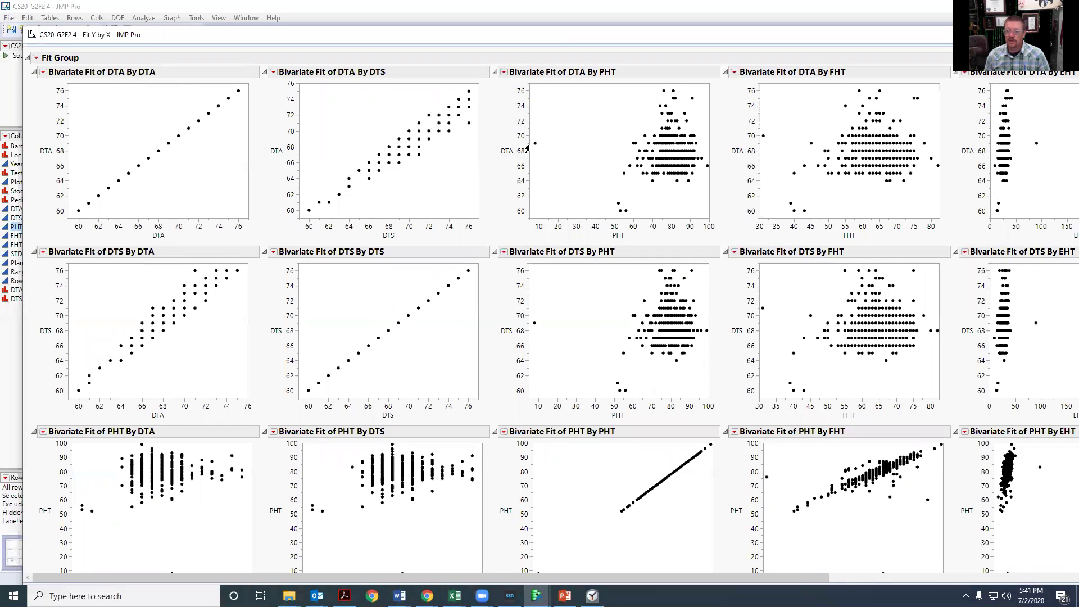
double_click(376, 43)
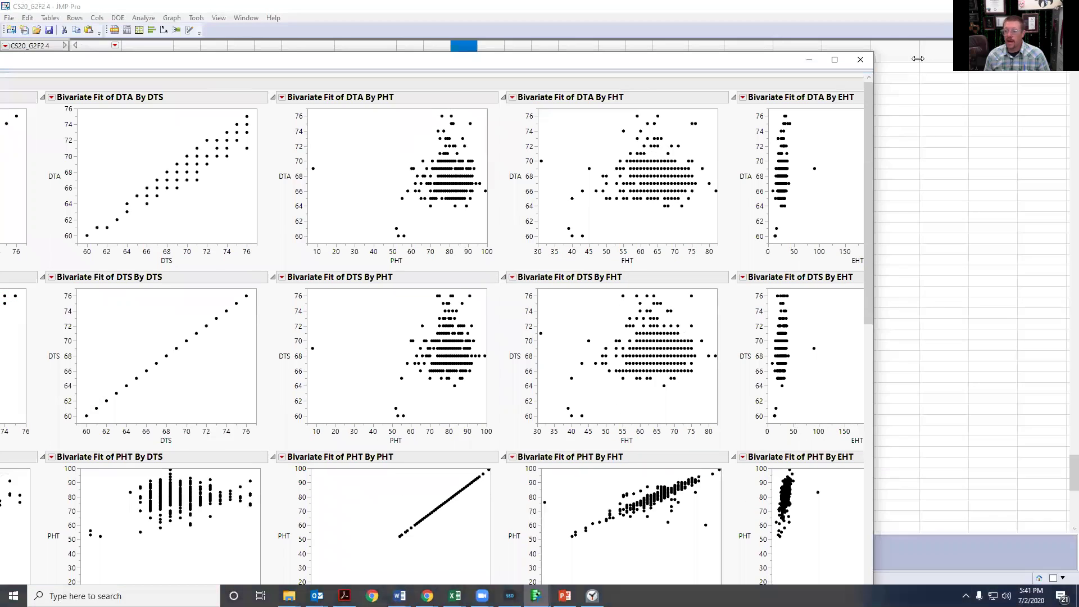
click(849, 53)
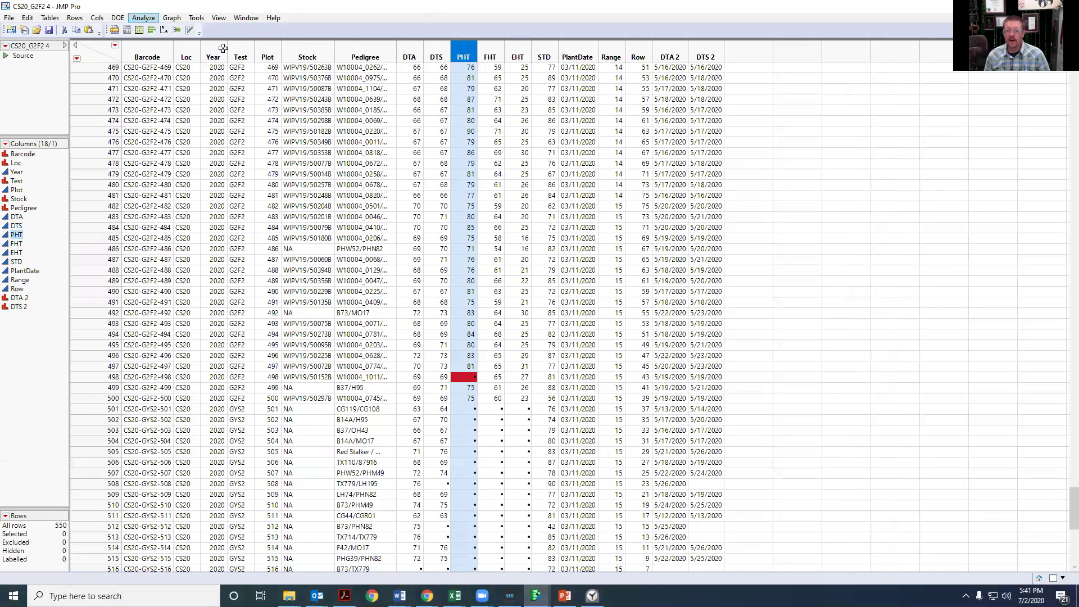
- Rerun Fit Y by X on the edited table, using the six trait columns DTA through STD as both Y and X
click(144, 18)
click(153, 43)
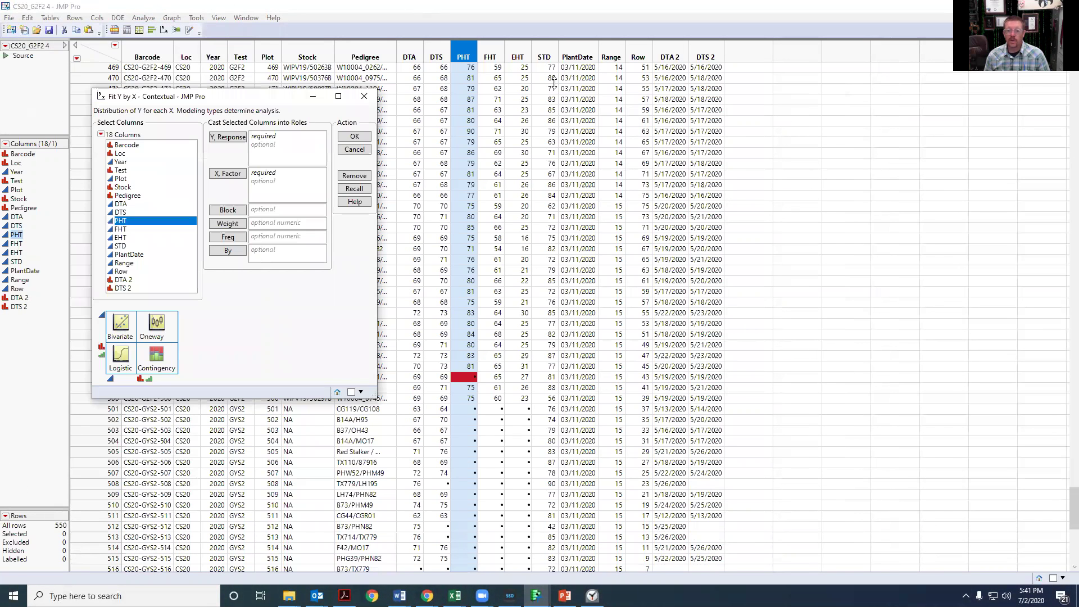
drag(136, 205, 148, 245)
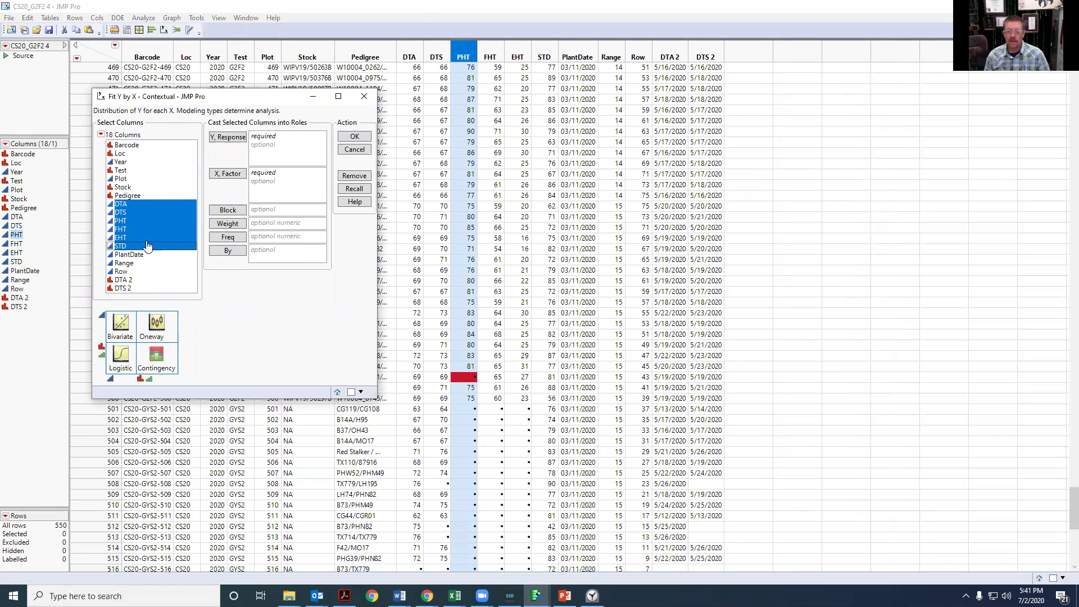
click(228, 137)
click(228, 173)
click(354, 136)
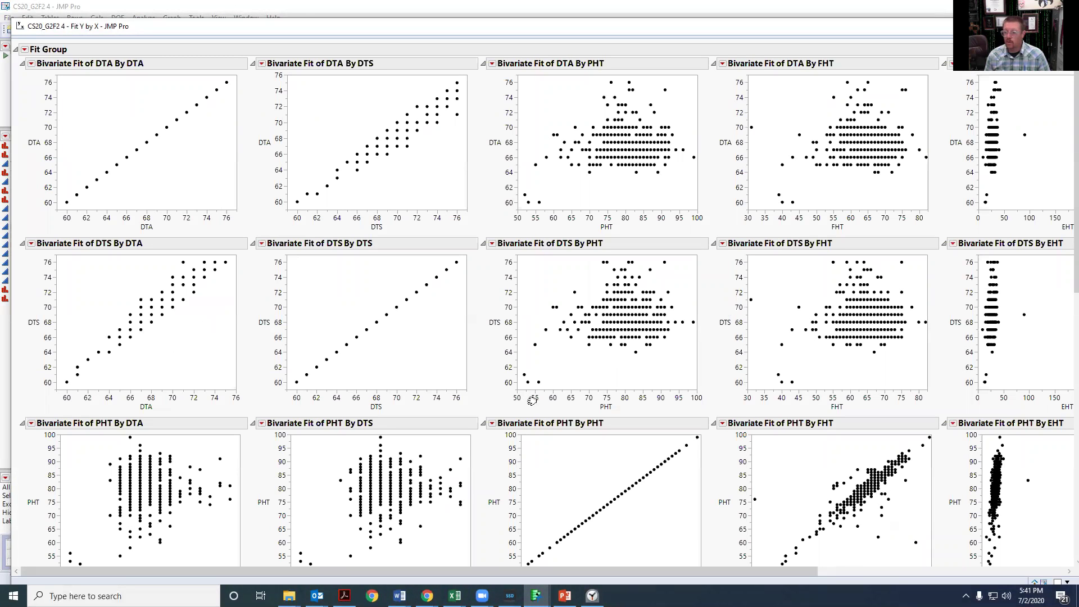
- Select the isolated low-FHT point in the DTS By FHT plot, then the high-FHT, low-PHT outlier in the PHT By FHT plot
drag(748, 576, 973, 565)
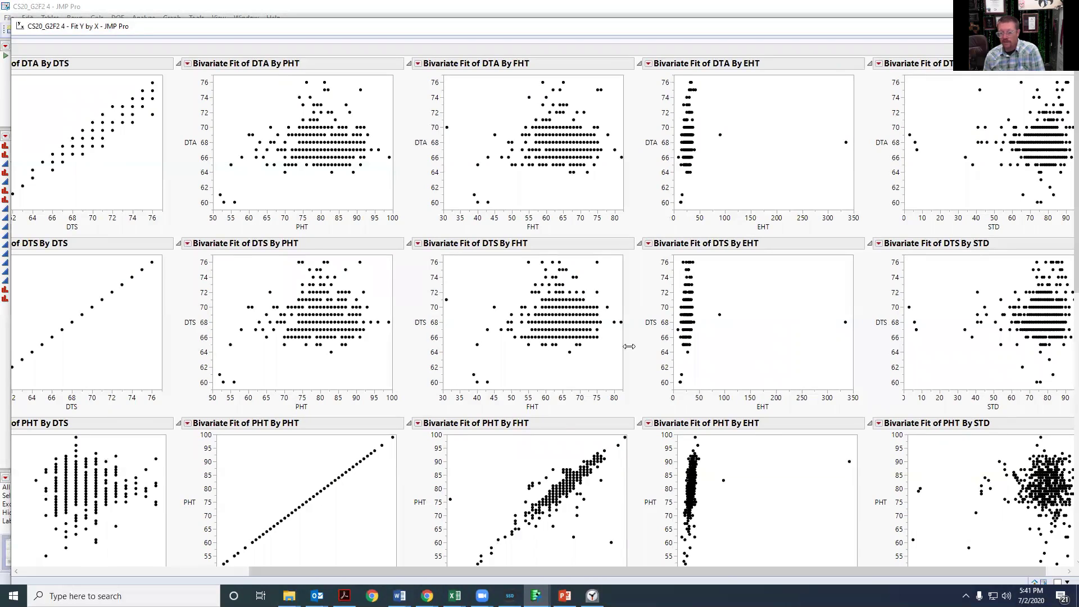
click(446, 301)
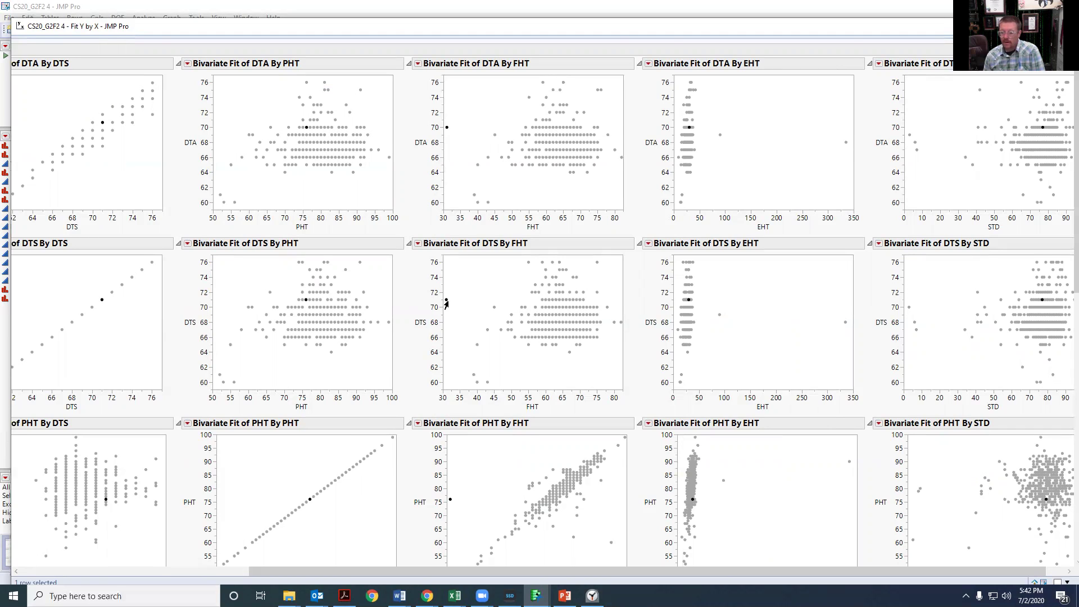
scroll(525, 223, down, 2)
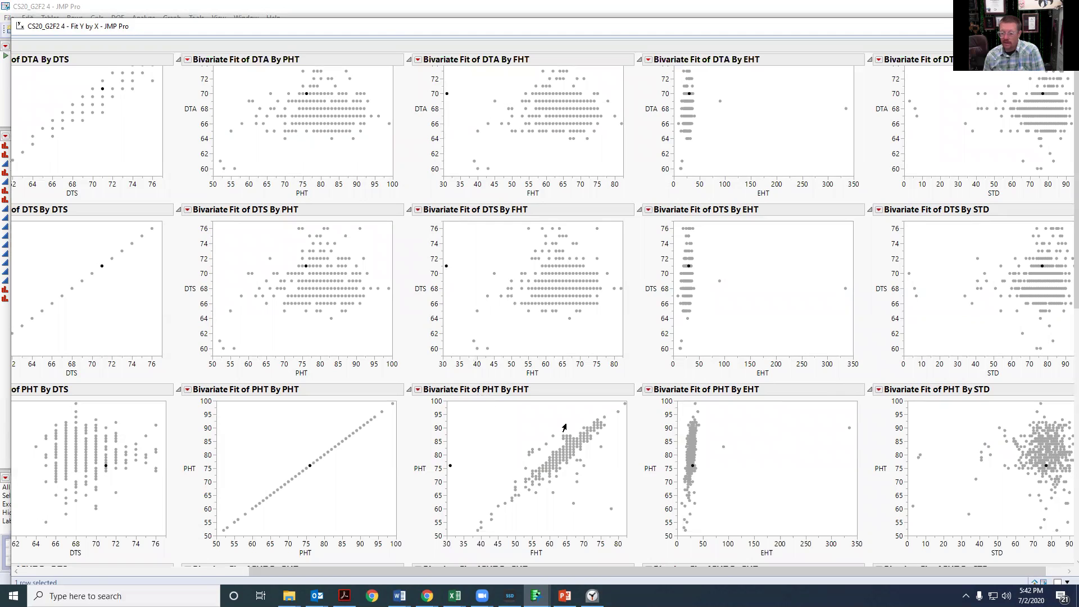
scroll(511, 416, down, 3)
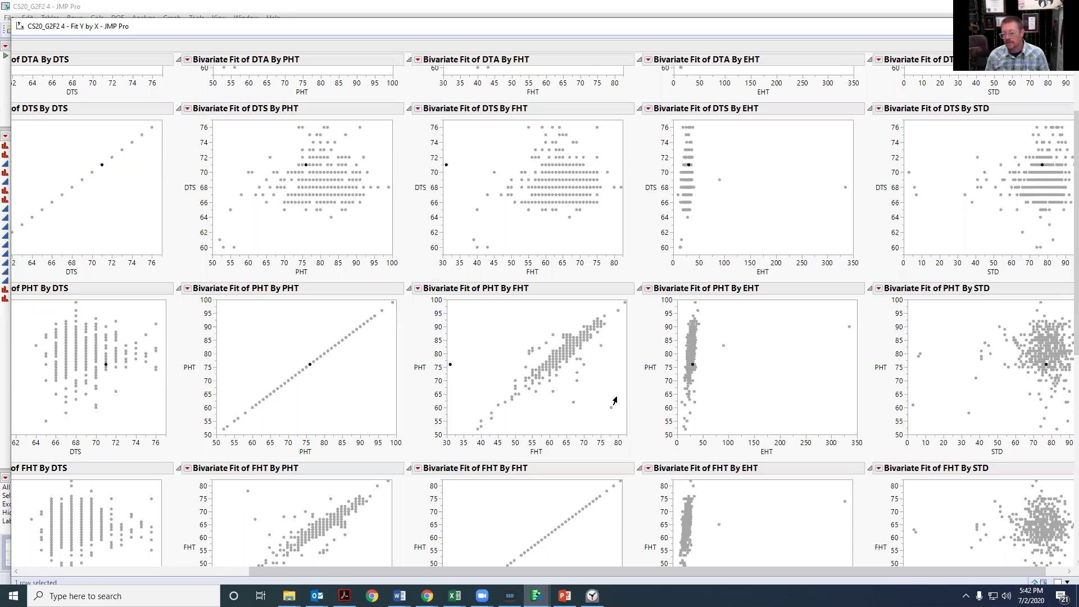
drag(598, 392, 612, 419)
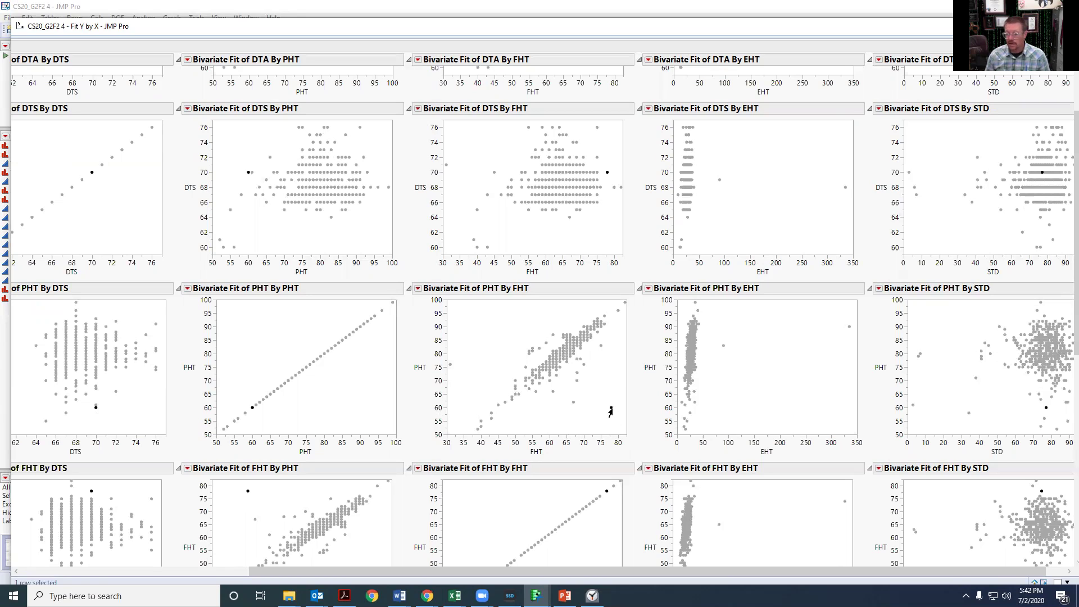
- Select both isolated high-EHT outliers together in the PHT By EHT plot and locate row 406 in the data table
mouse_move(610, 411)
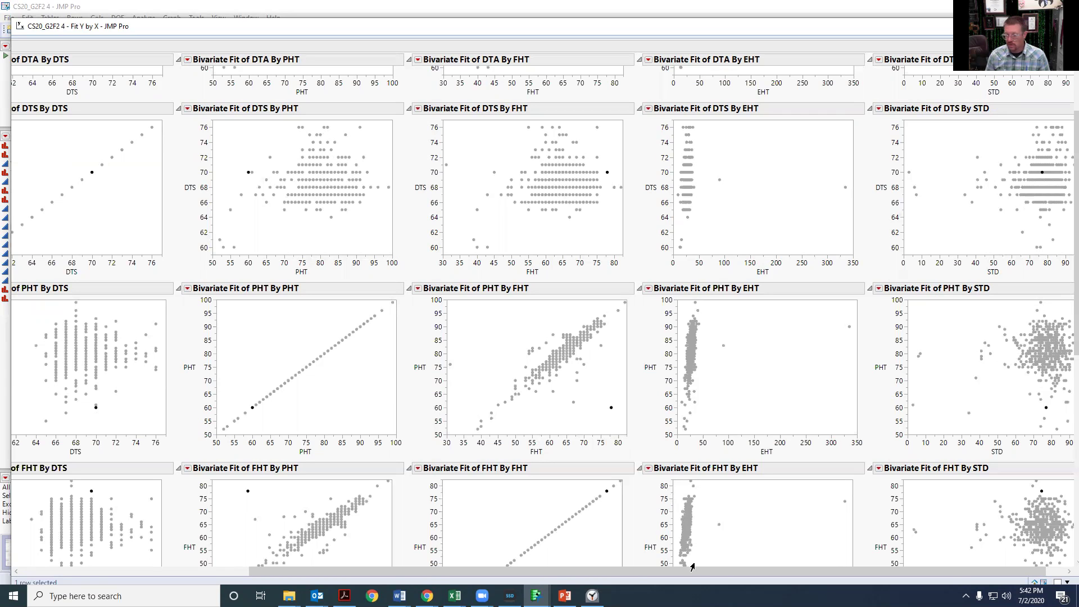
drag(433, 575, 452, 576)
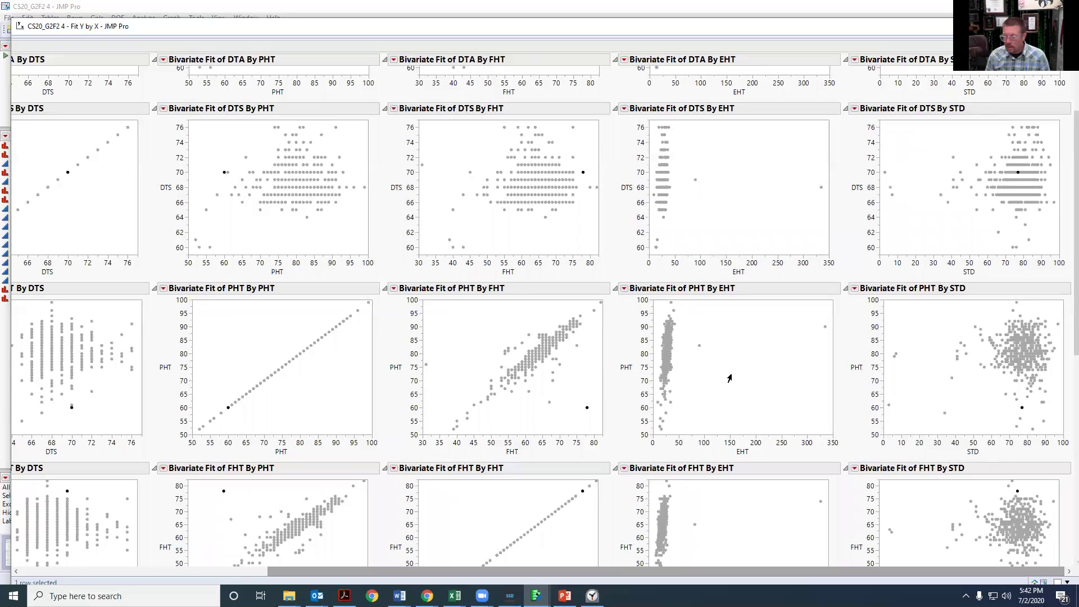
drag(776, 313, 848, 350)
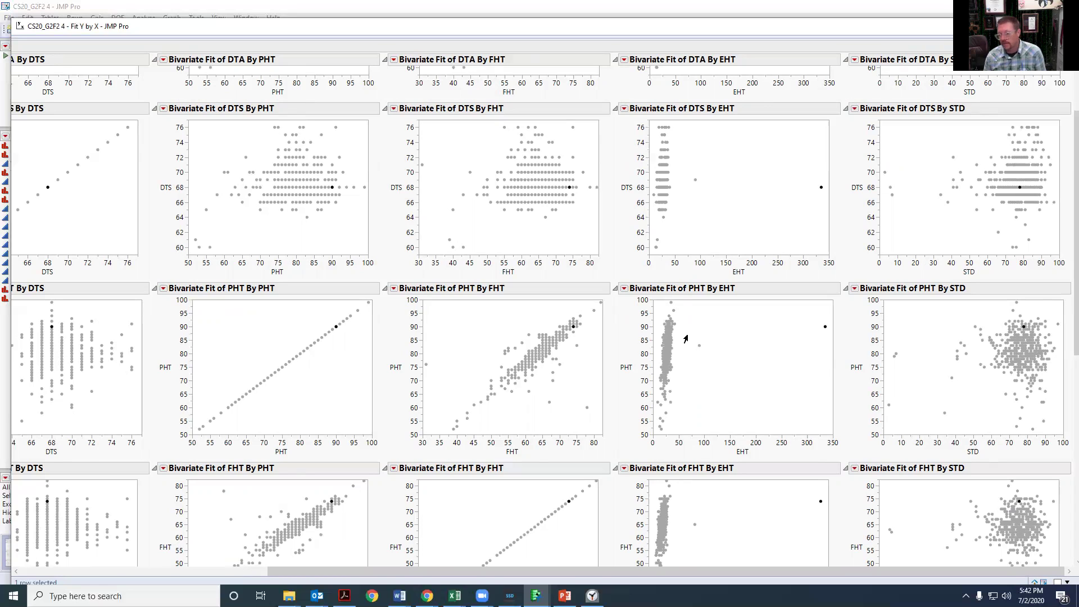
drag(685, 335, 713, 354)
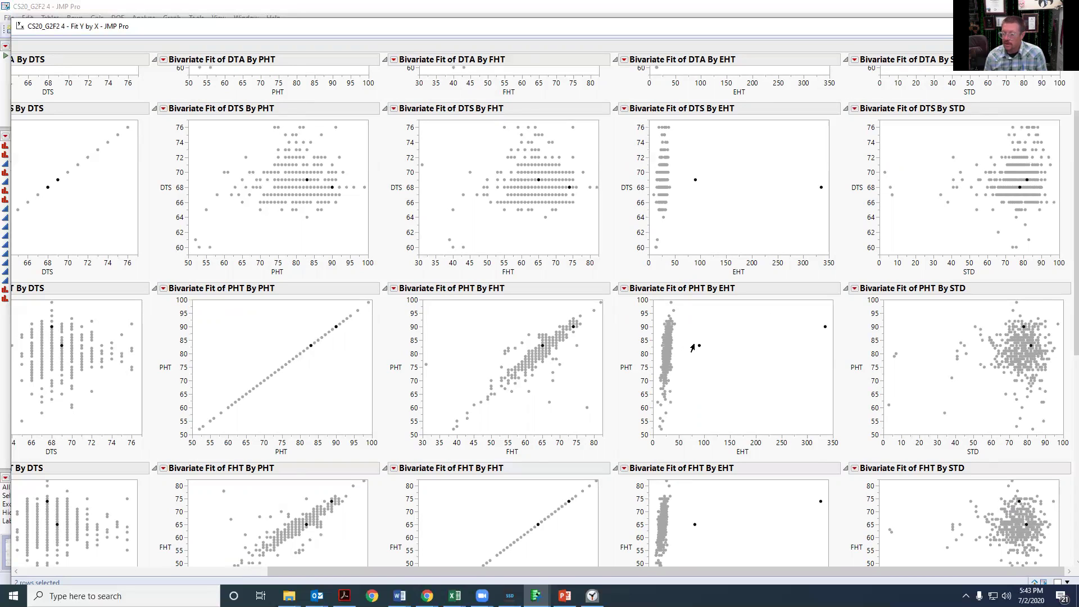
mouse_move(698, 349)
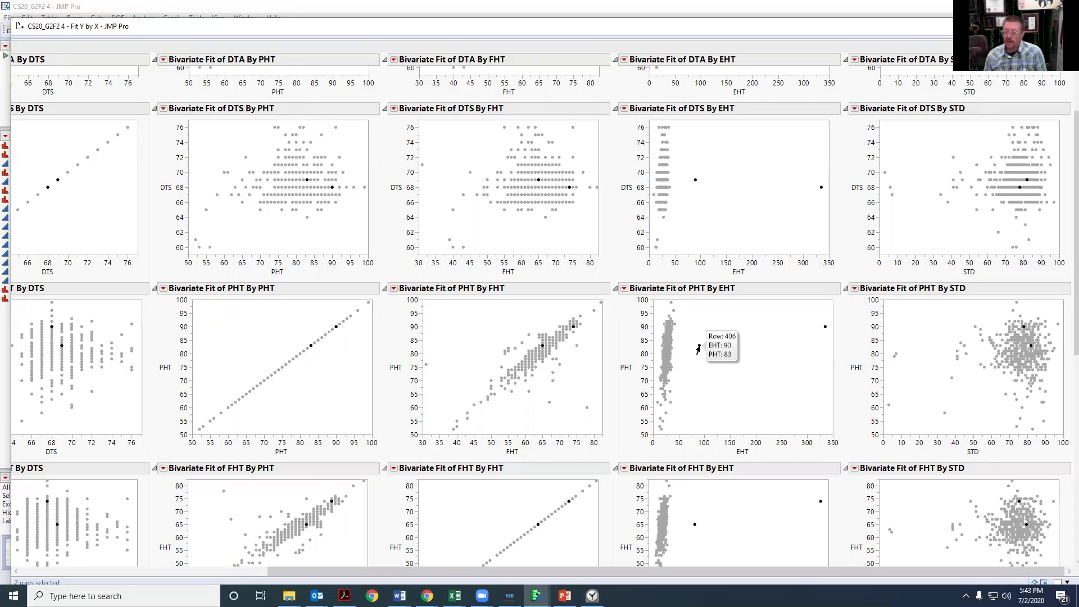
double_click(293, 27)
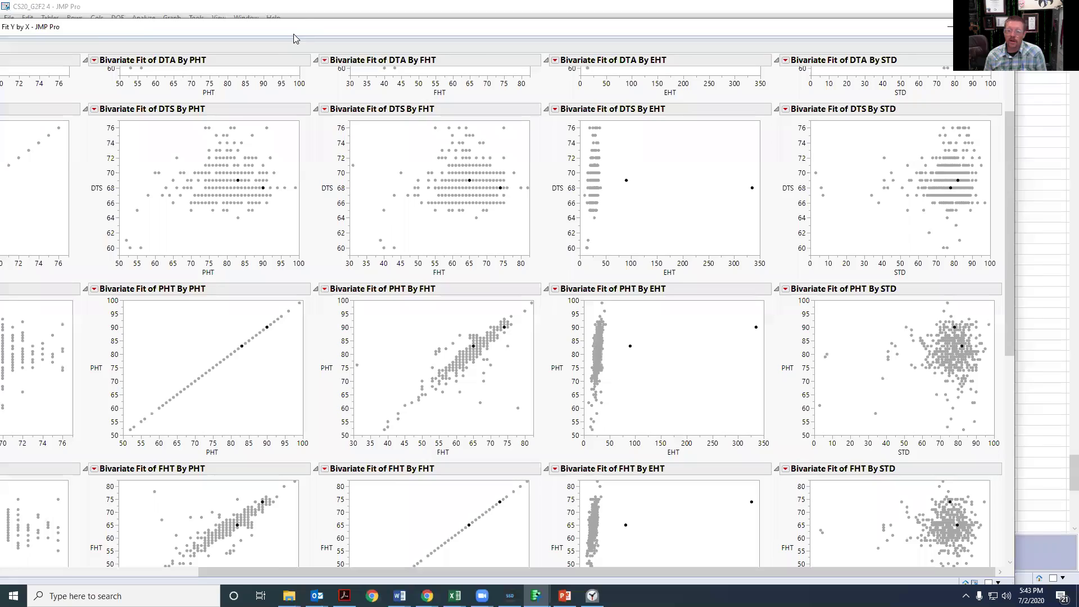
click(293, 33)
scroll(552, 308, up, 20)
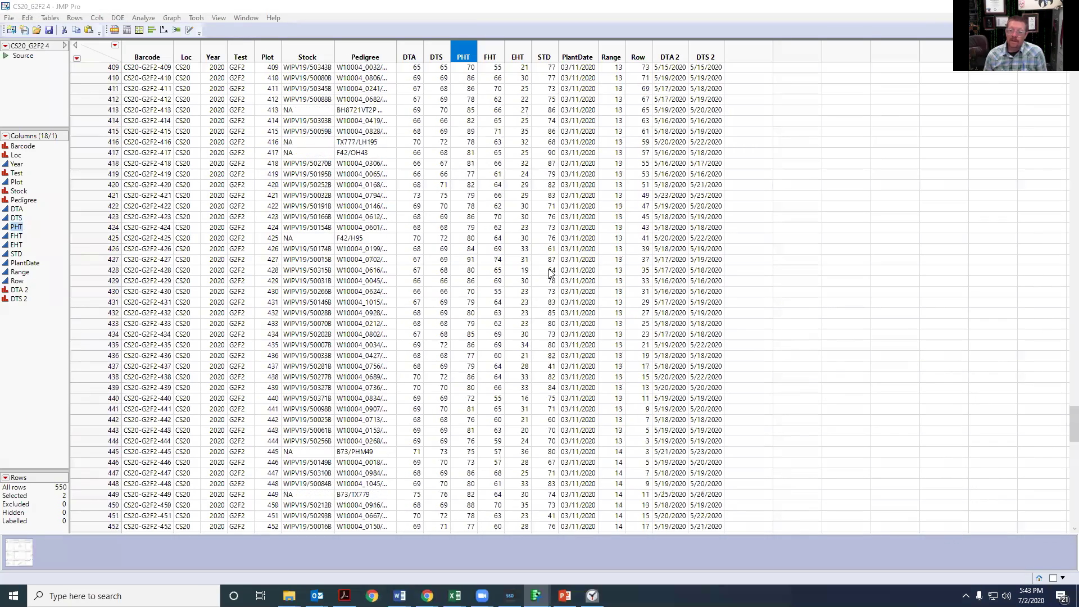
scroll(552, 308, down, 5)
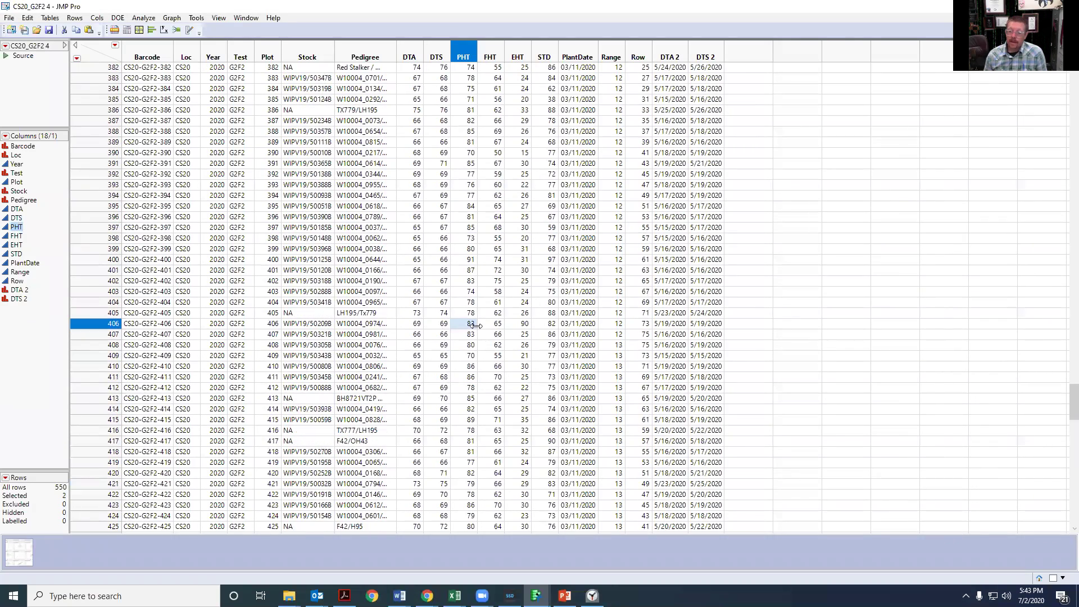
double_click(471, 324)
key(BackSpace)
key(Return)
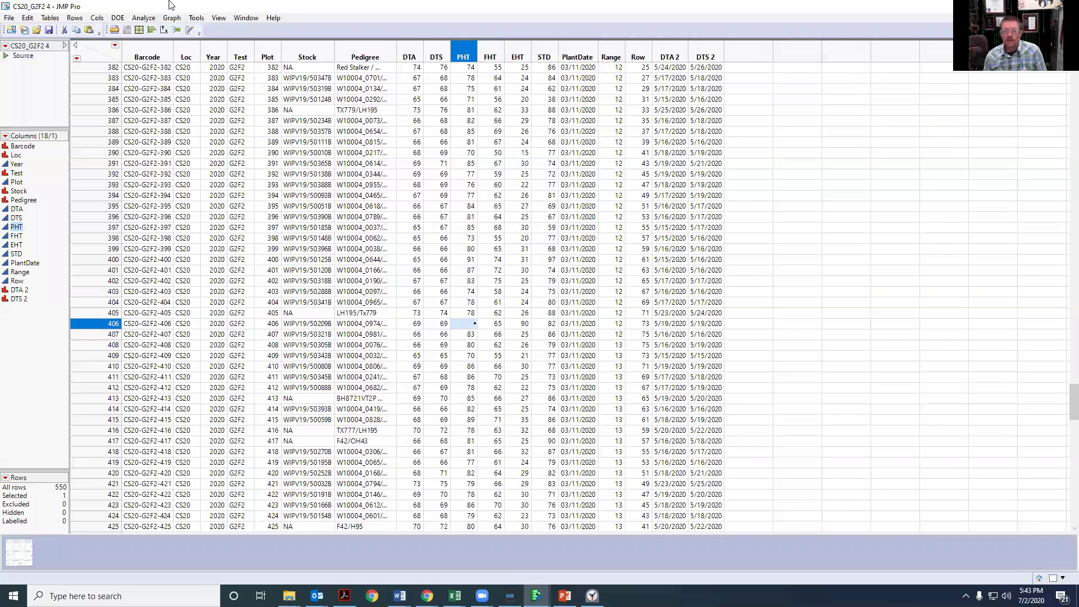
click(27, 19)
click(35, 29)
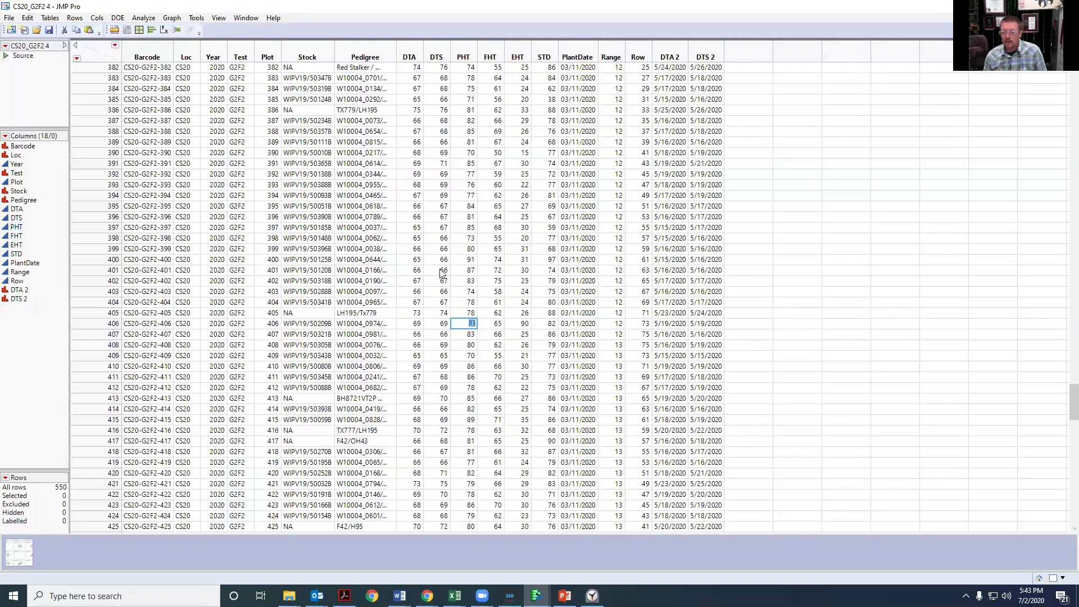
- Clear the erroneous EHT value in row 406 of the data table
click(496, 345)
click(501, 324)
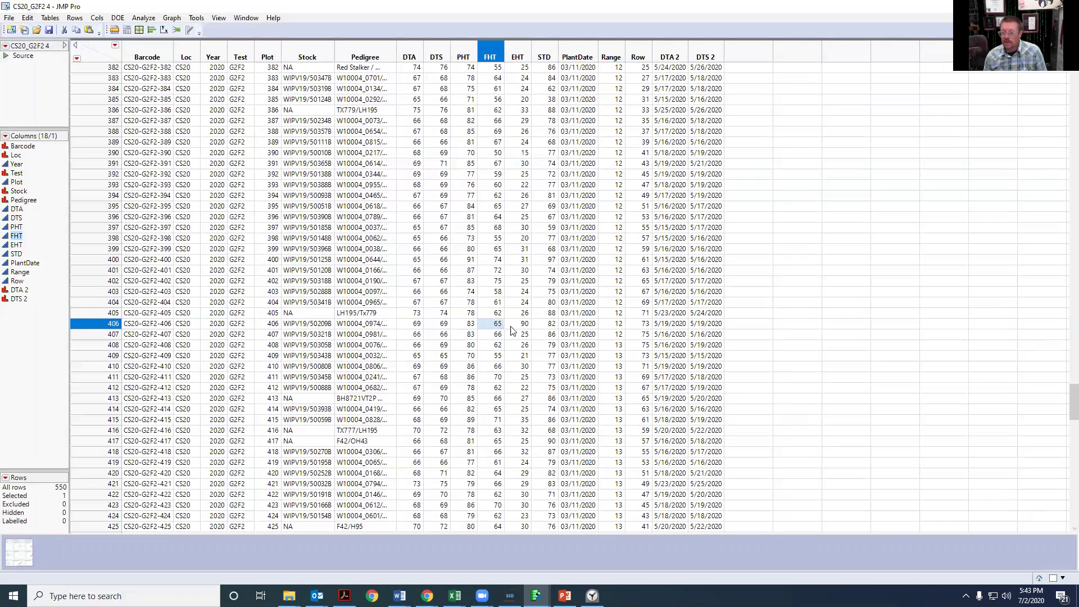
click(519, 324)
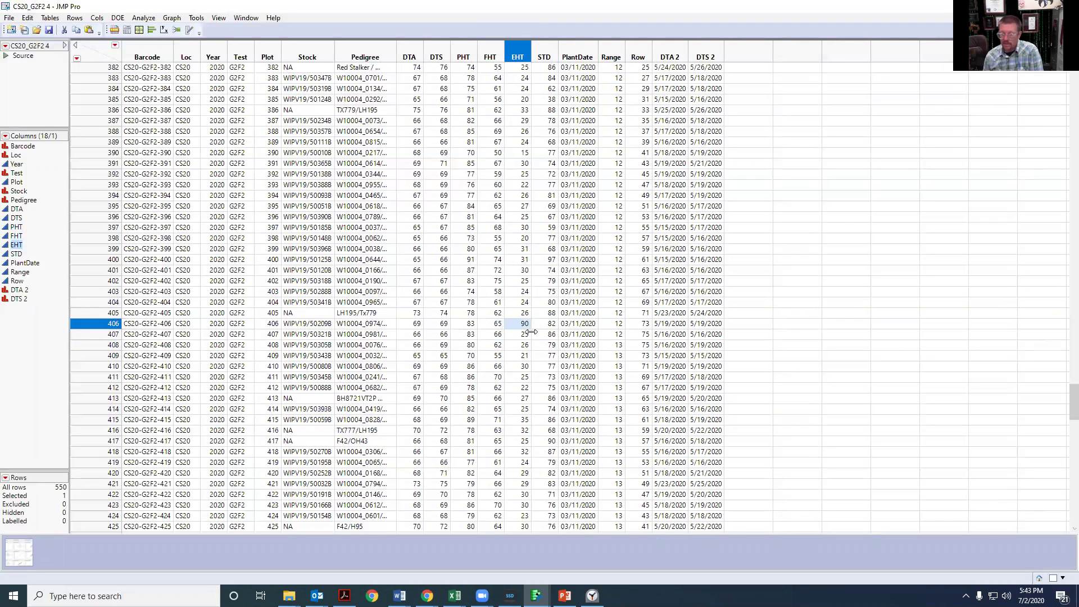
key(BackSpace)
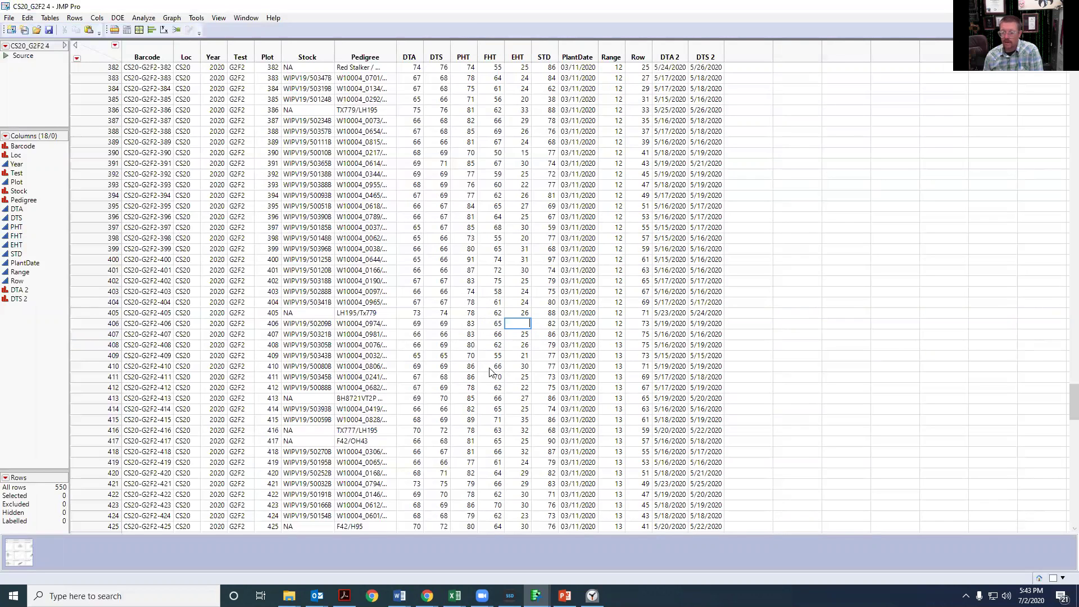
click(492, 366)
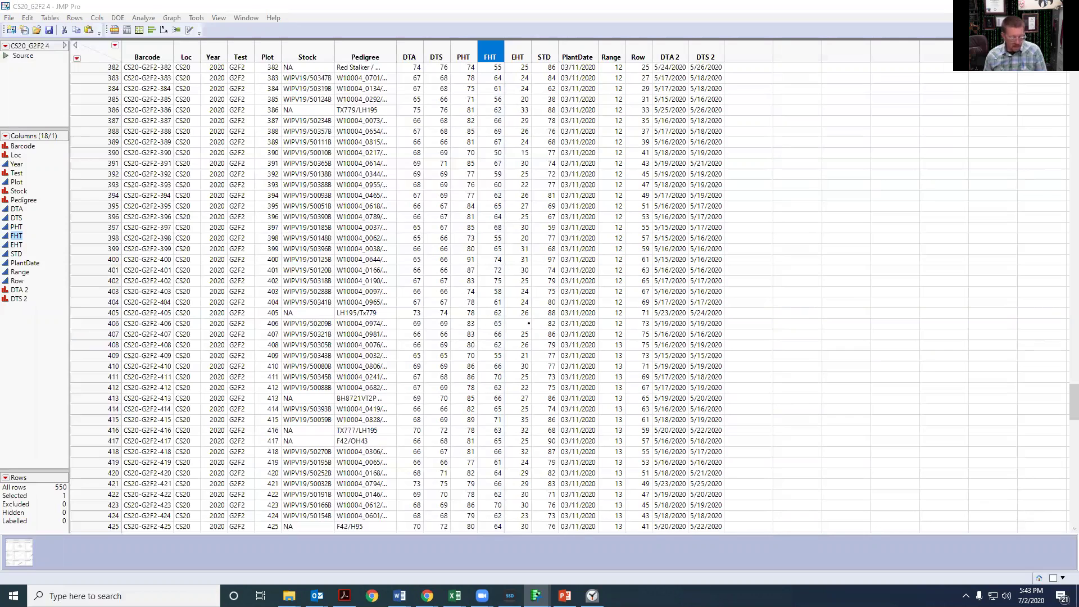
- Clear the outlying EHT value in row 186 and color the emptied cell red
ctrl+click(113, 323)
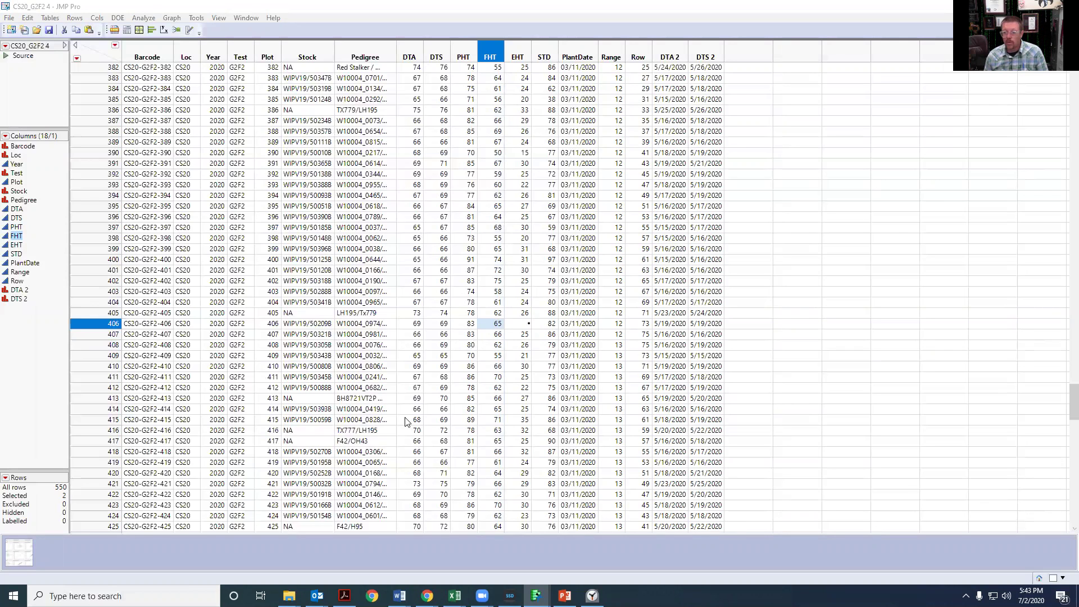
scroll(506, 393, up, 17)
scroll(523, 404, up, 20)
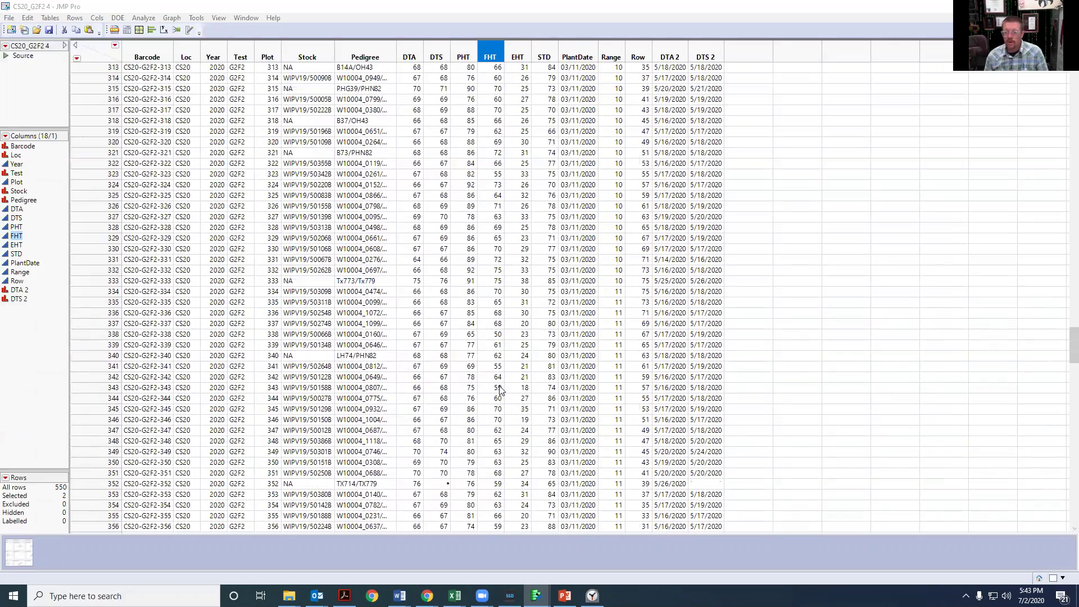
scroll(473, 339, up, 20)
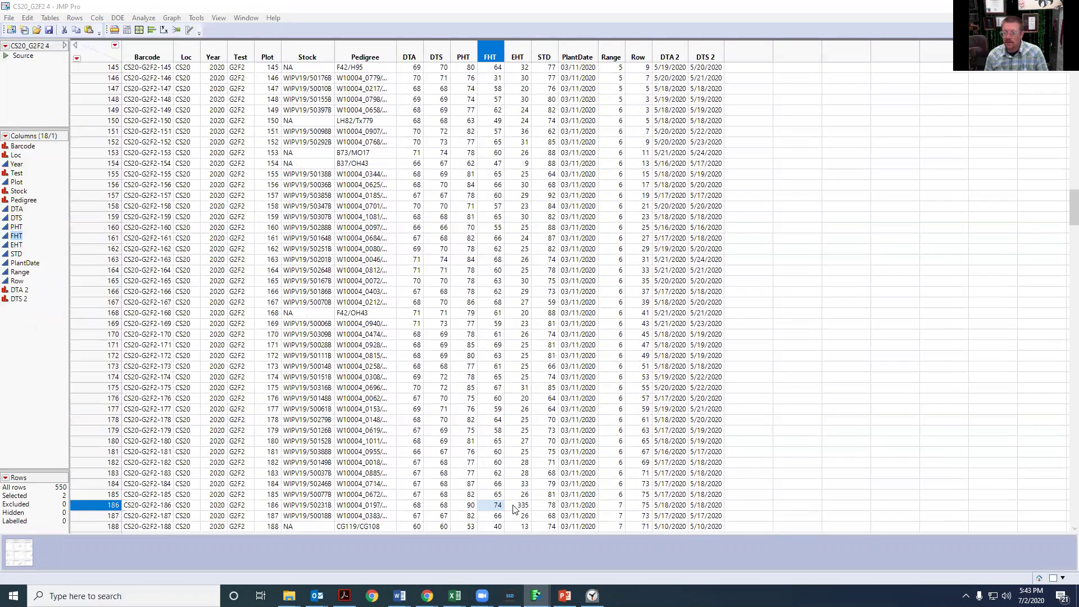
click(524, 505)
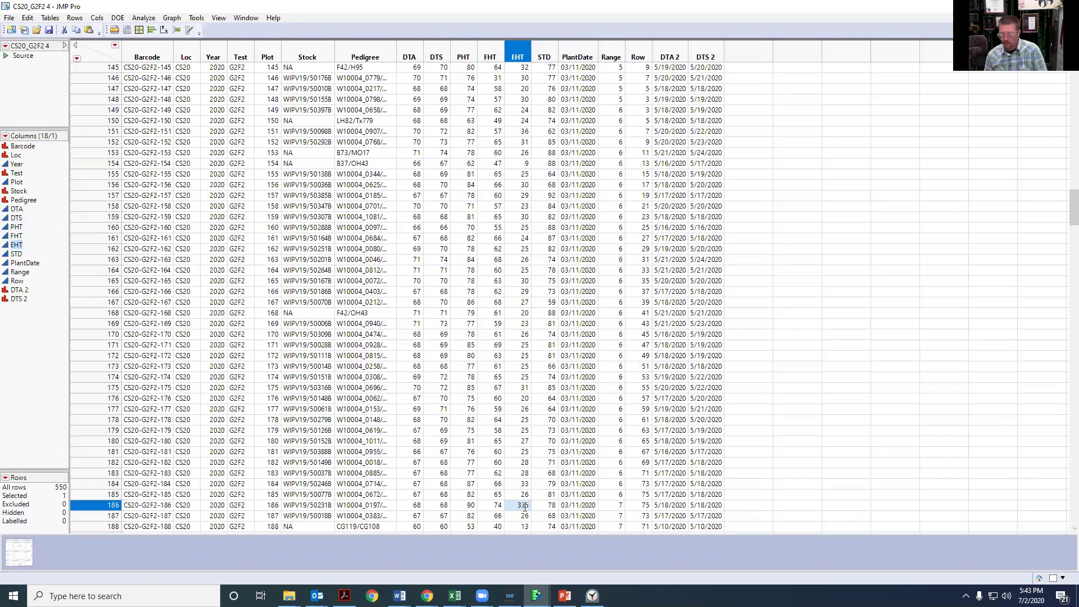
key(BackSpace)
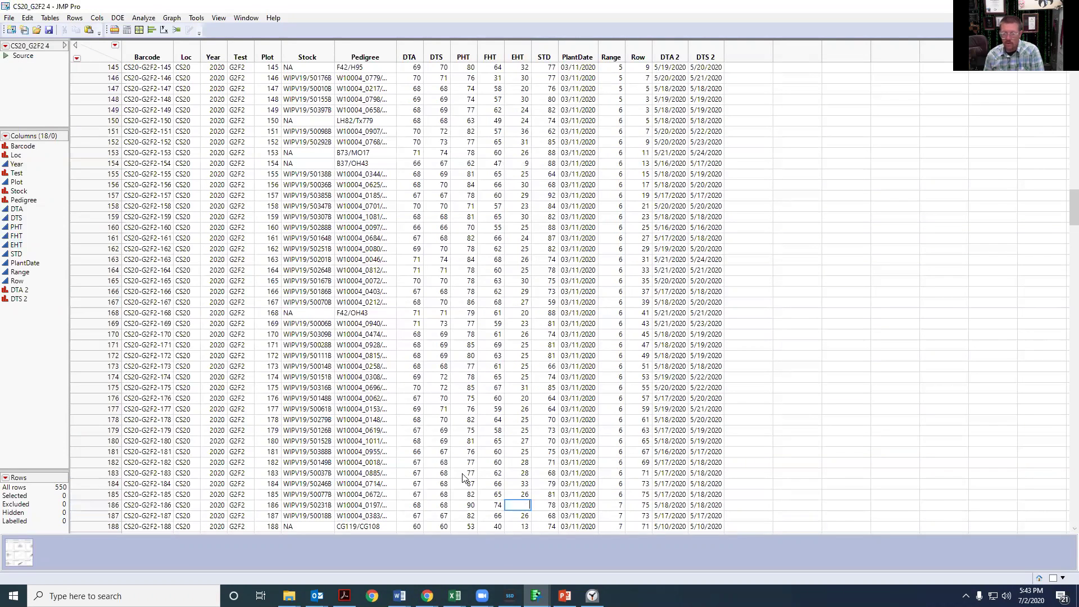
key(Return)
right_click(515, 505)
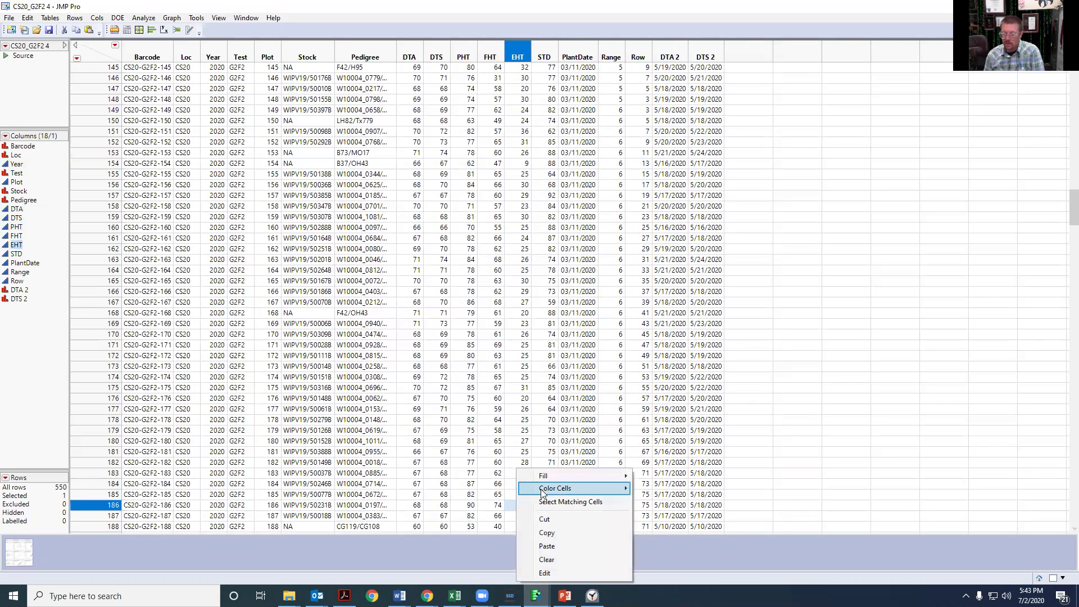
mouse_move(557, 488)
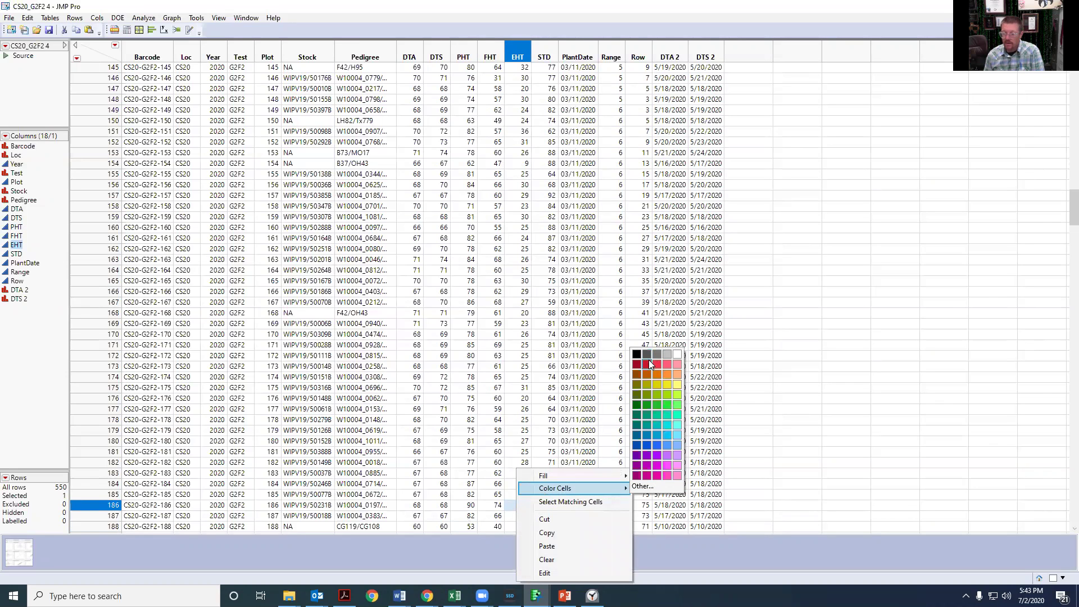
click(650, 364)
- Color the emptied EHT cell in row 406 red
scroll(618, 410, down, 16)
scroll(601, 411, down, 20)
scroll(590, 436, down, 20)
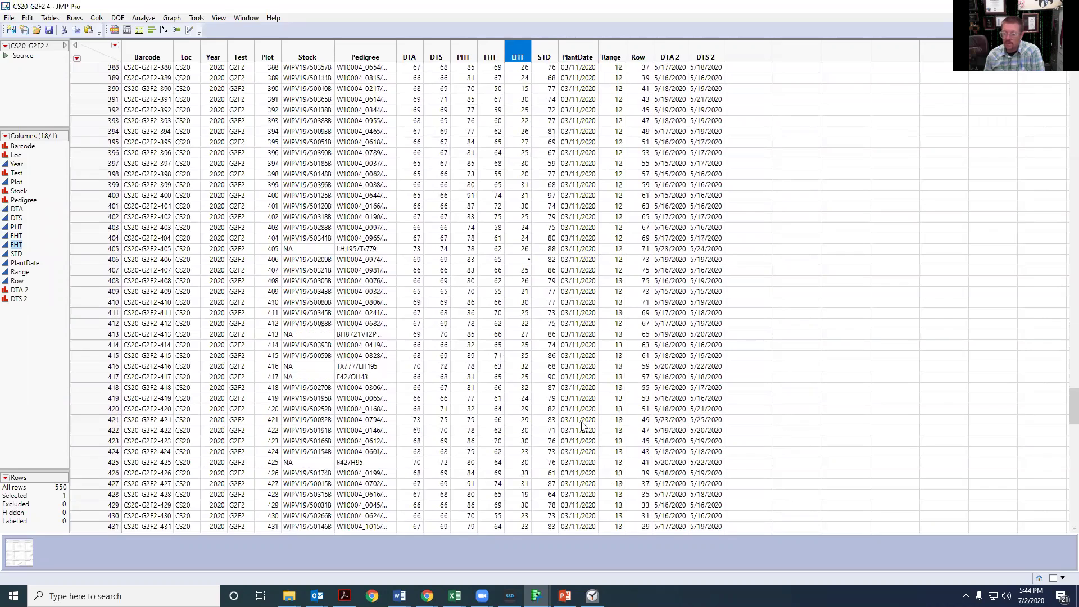
scroll(582, 425, down, 1)
click(517, 227)
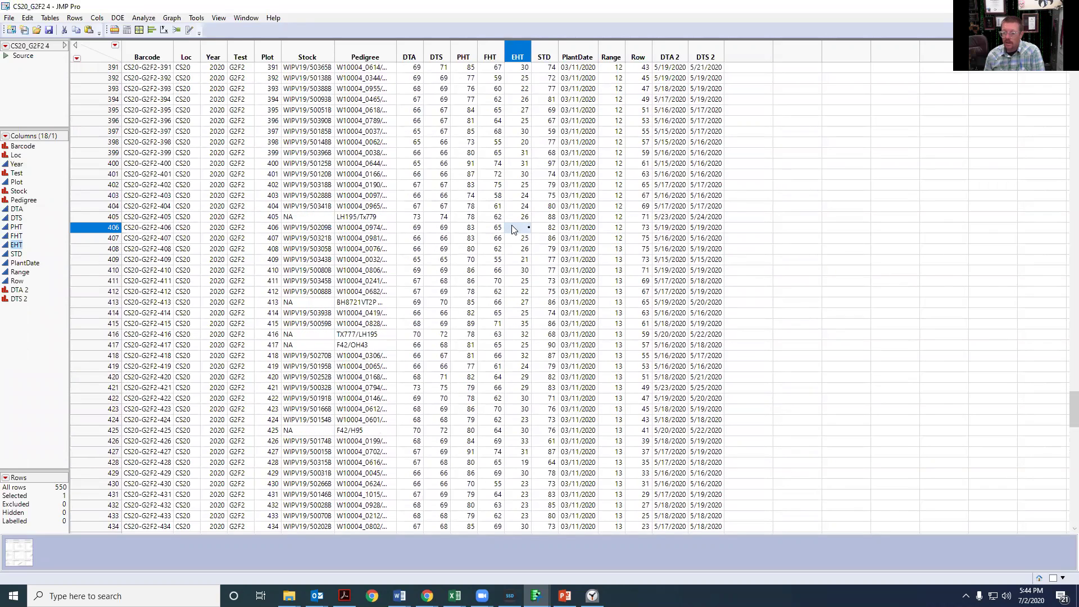
right_click(517, 228)
mouse_move(547, 248)
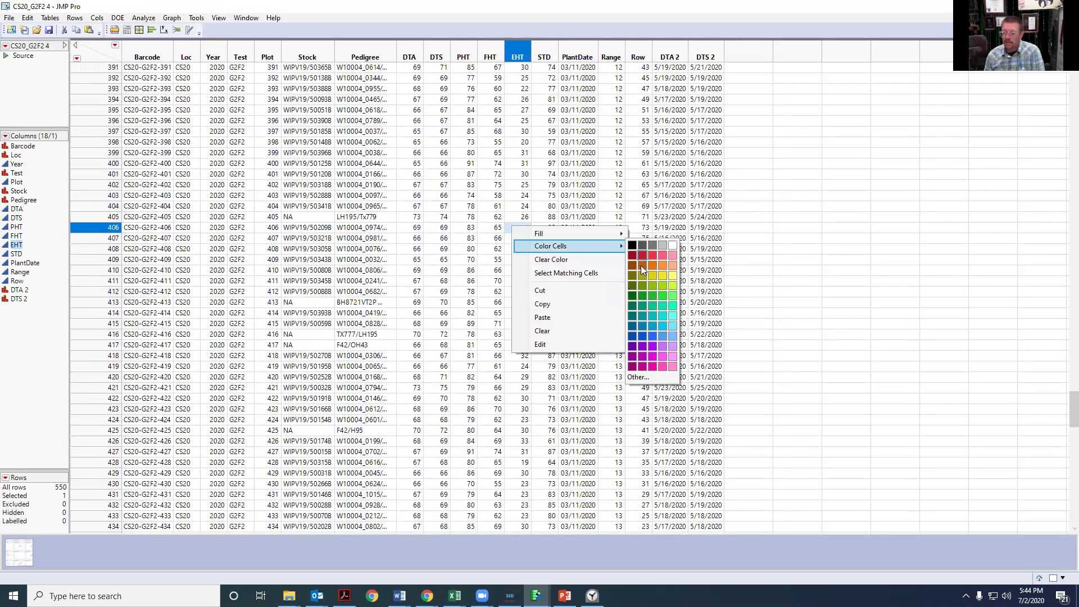
click(640, 256)
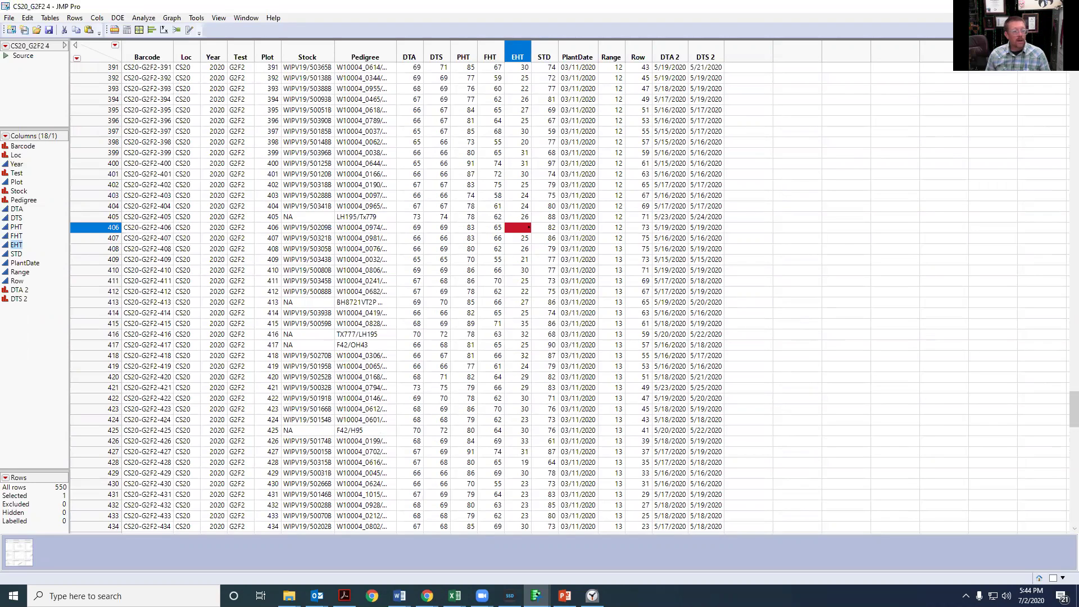
- Run Fit Y by X again on the cleaned EHT data, with DTA through STD as both Y, Response and X, Factor
click(143, 18)
click(163, 44)
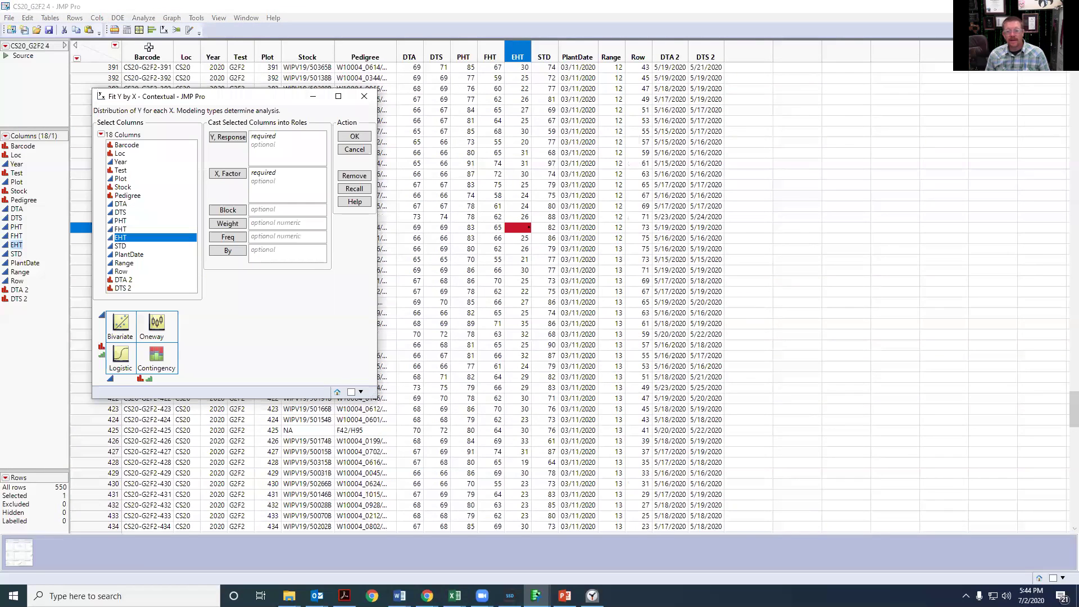
click(125, 204)
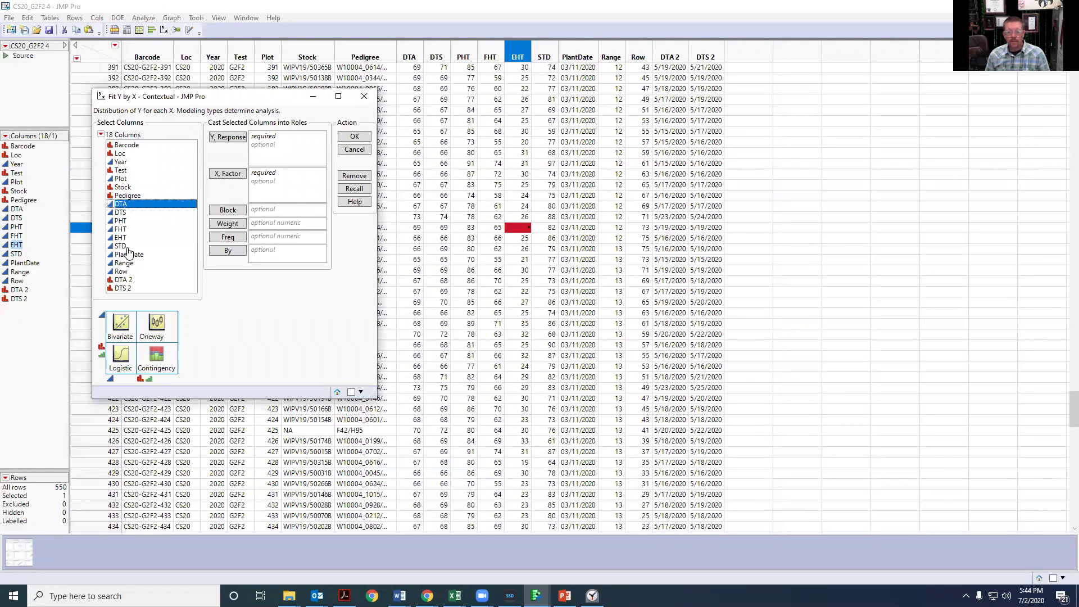
shift+click(127, 247)
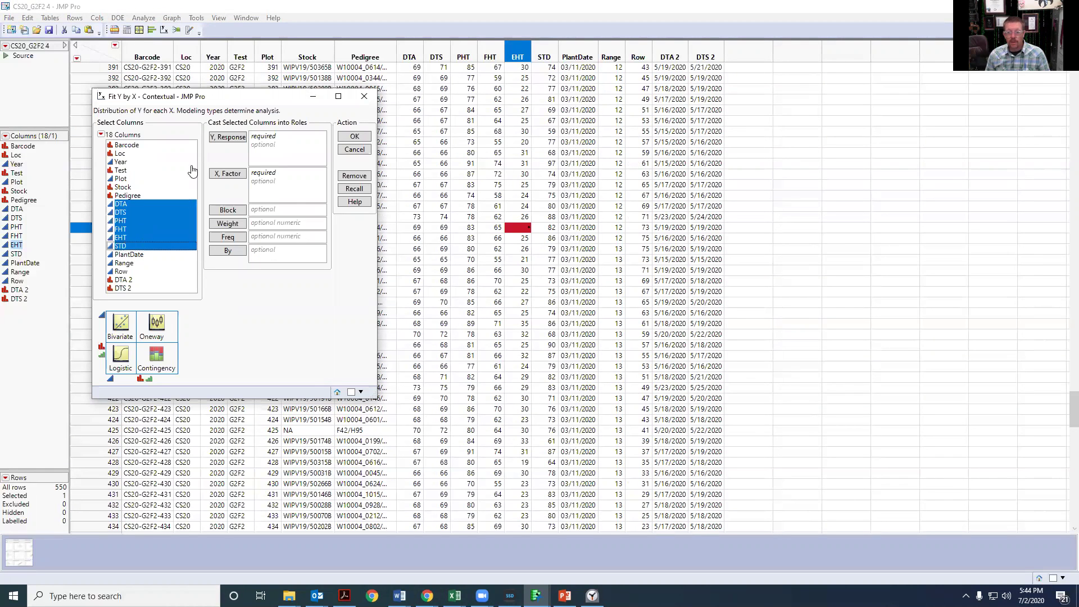
click(228, 137)
click(230, 174)
click(355, 136)
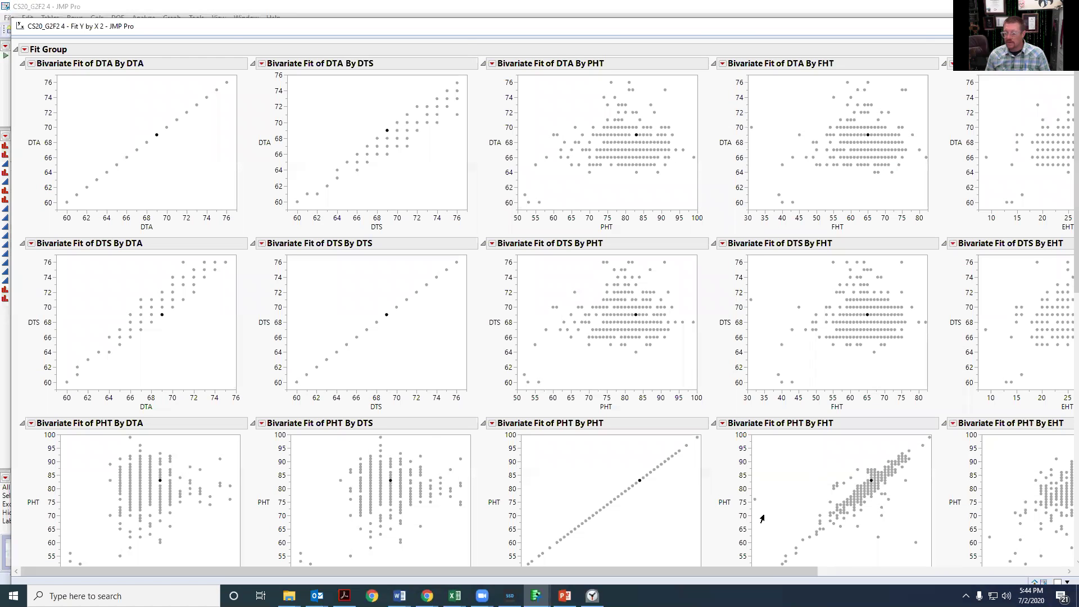
- Select the isolated low-FHT outlier, row 146, in the FHT By PHT plot and reposition the report window
scroll(761, 518, down, 10)
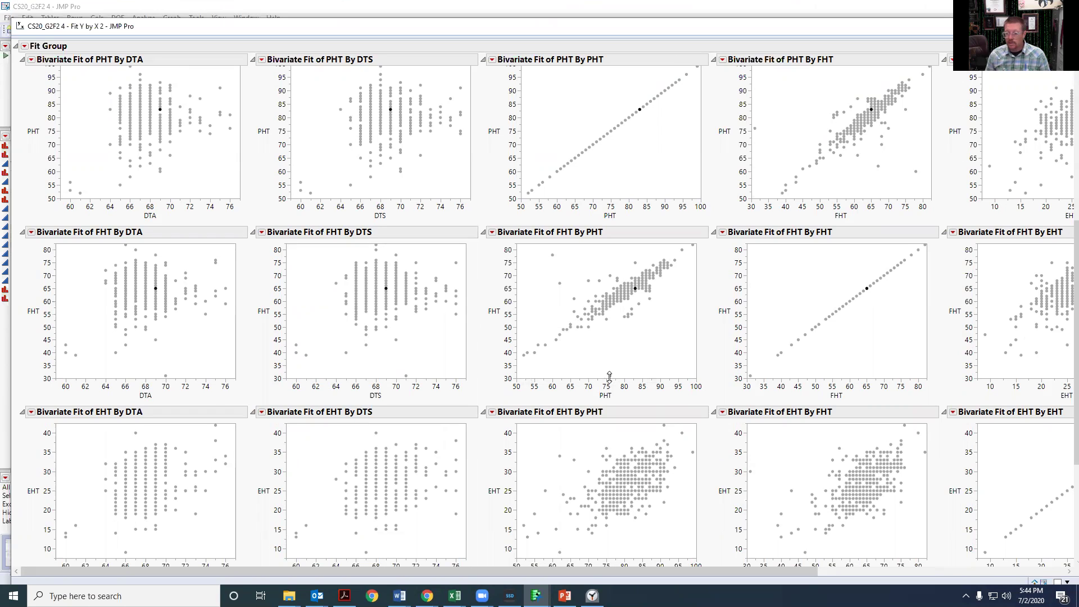
mouse_move(611, 381)
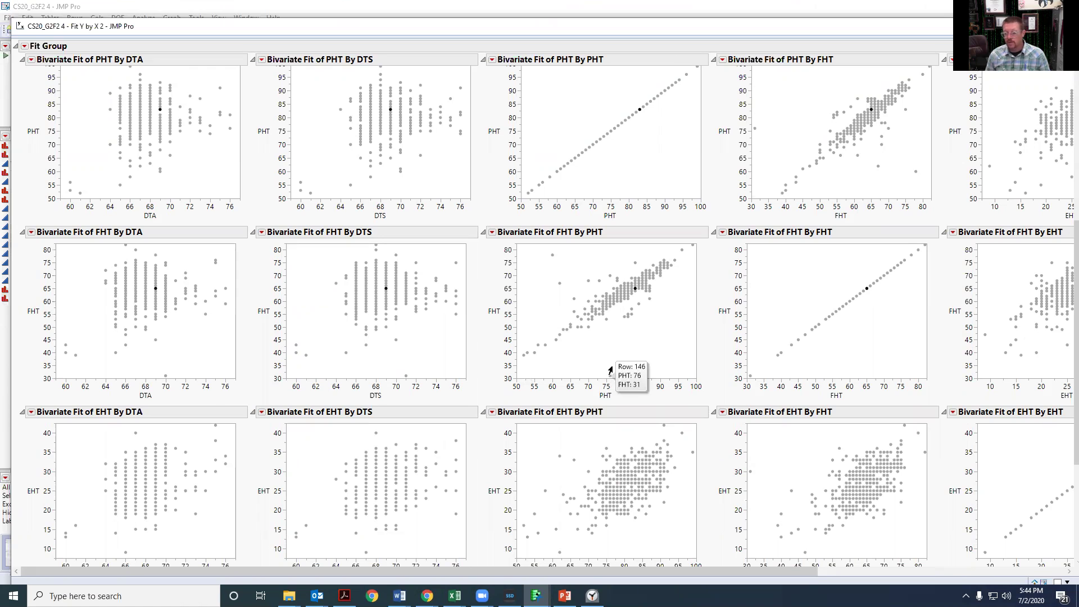
drag(607, 366, 613, 390)
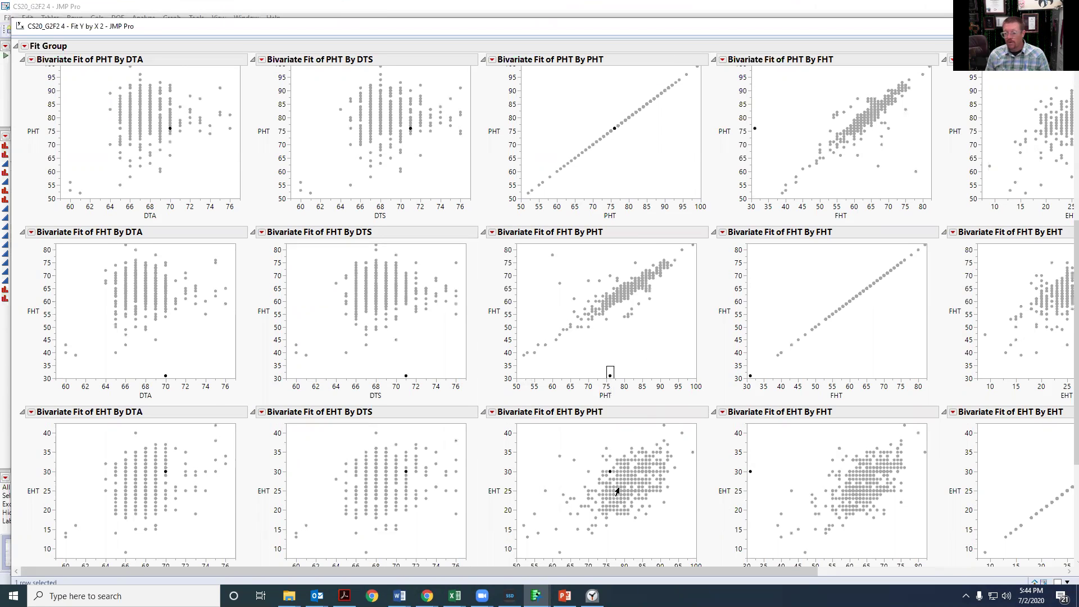
mouse_move(617, 492)
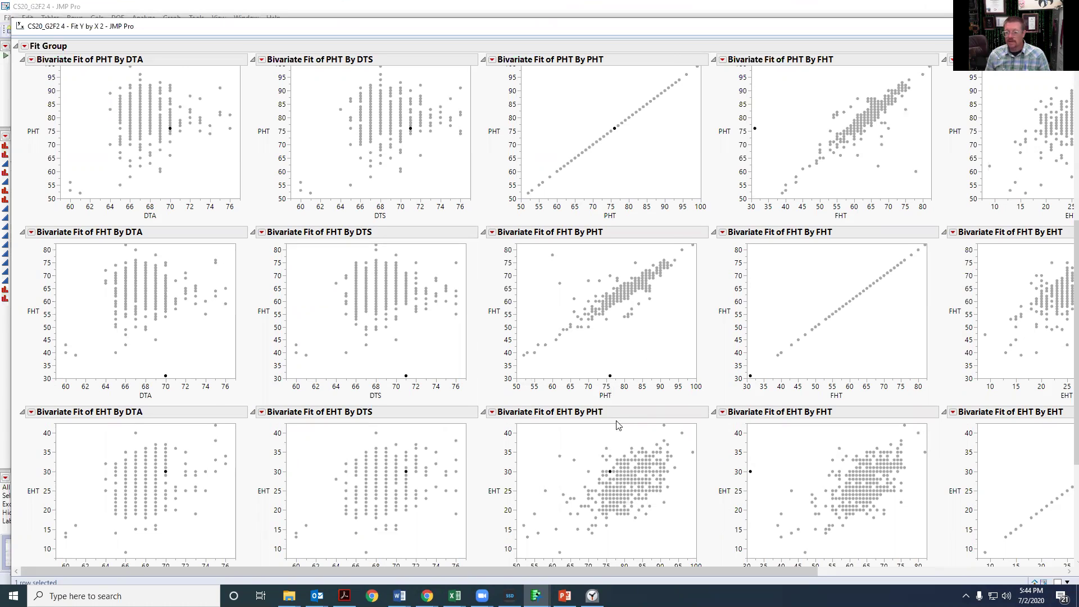
drag(597, 28, 550, 37)
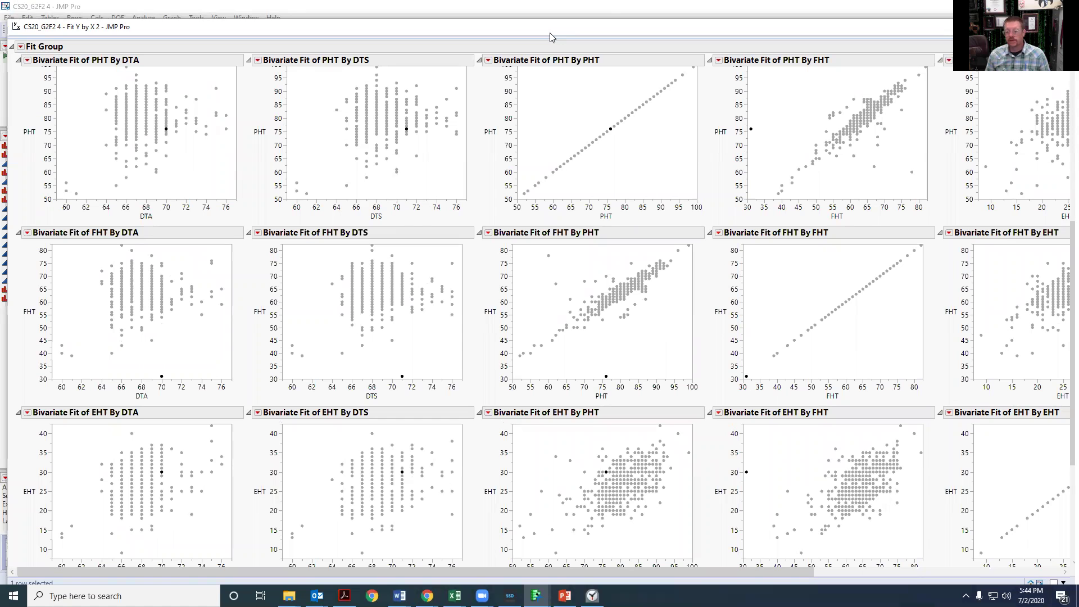
double_click(550, 33)
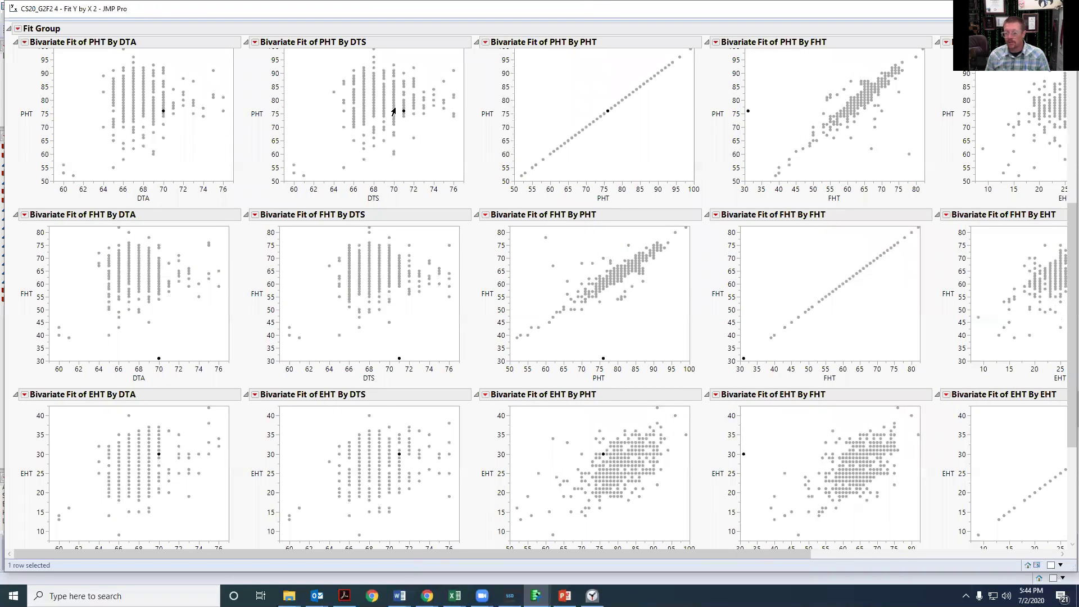
- Set up a Fit Model with DTA through STD as the Y responses and Pedigree as a model effect
click(174, 34)
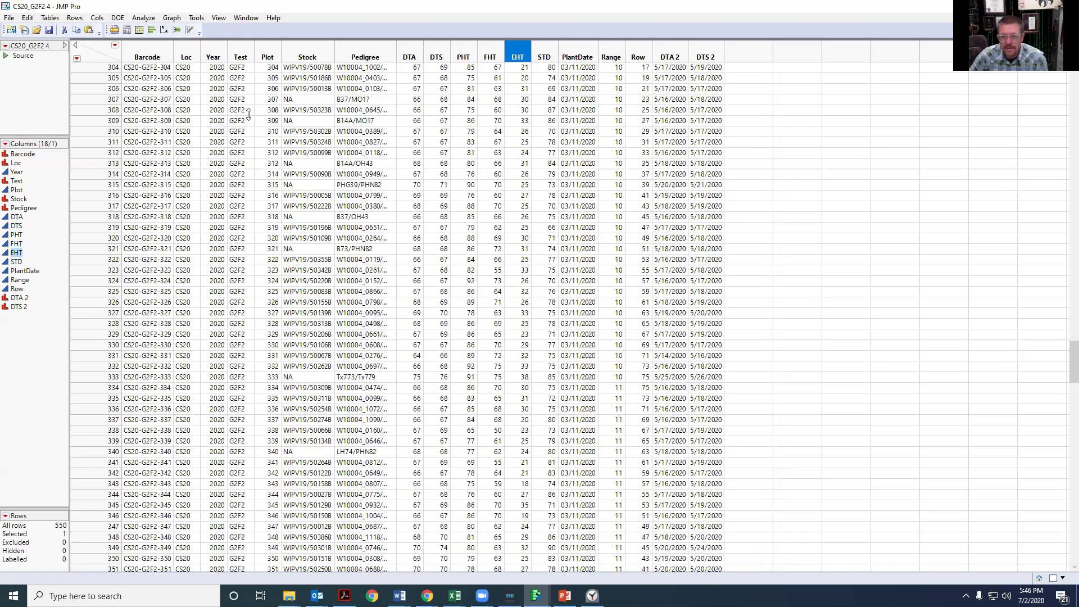
click(143, 18)
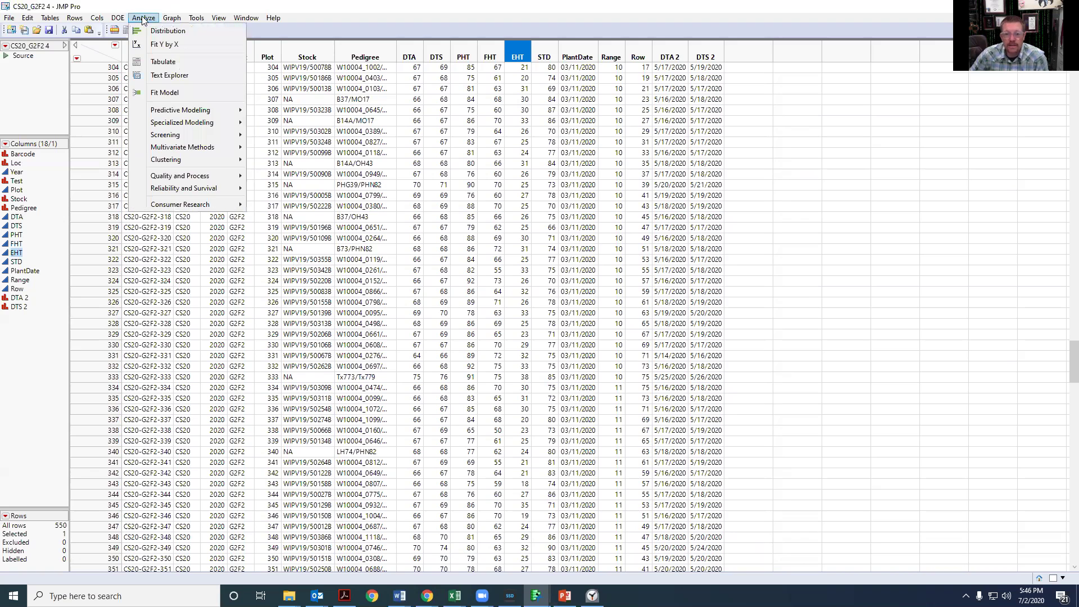
click(180, 92)
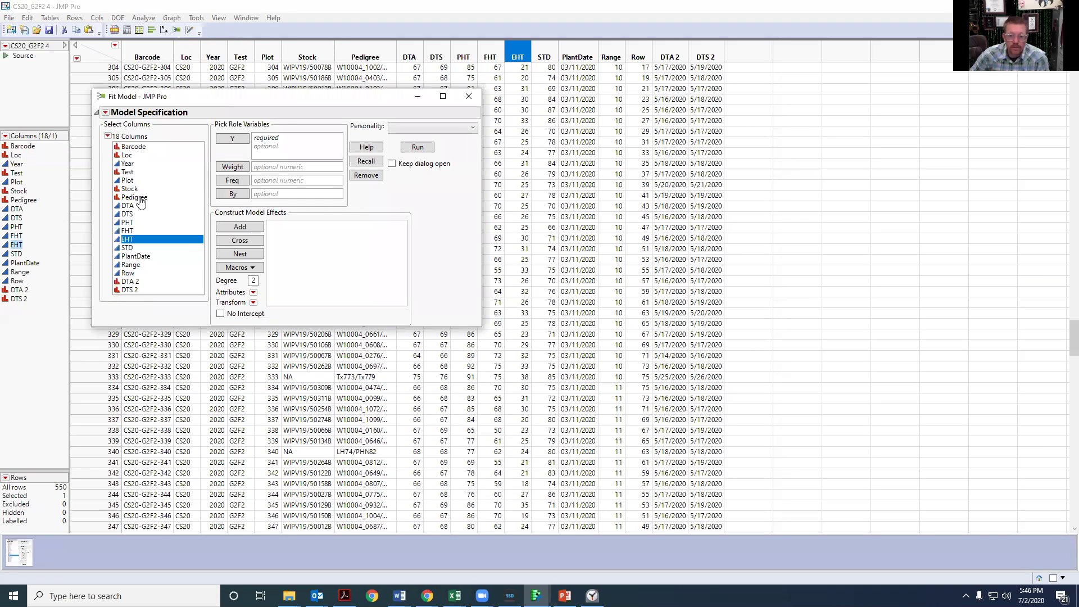
drag(141, 209, 137, 248)
click(236, 139)
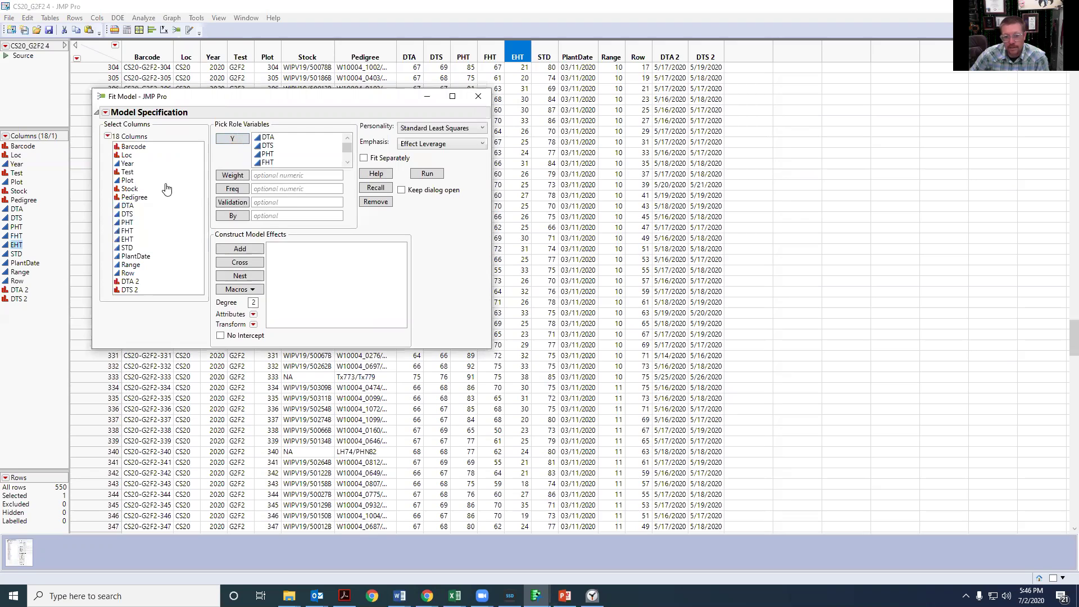
click(127, 201)
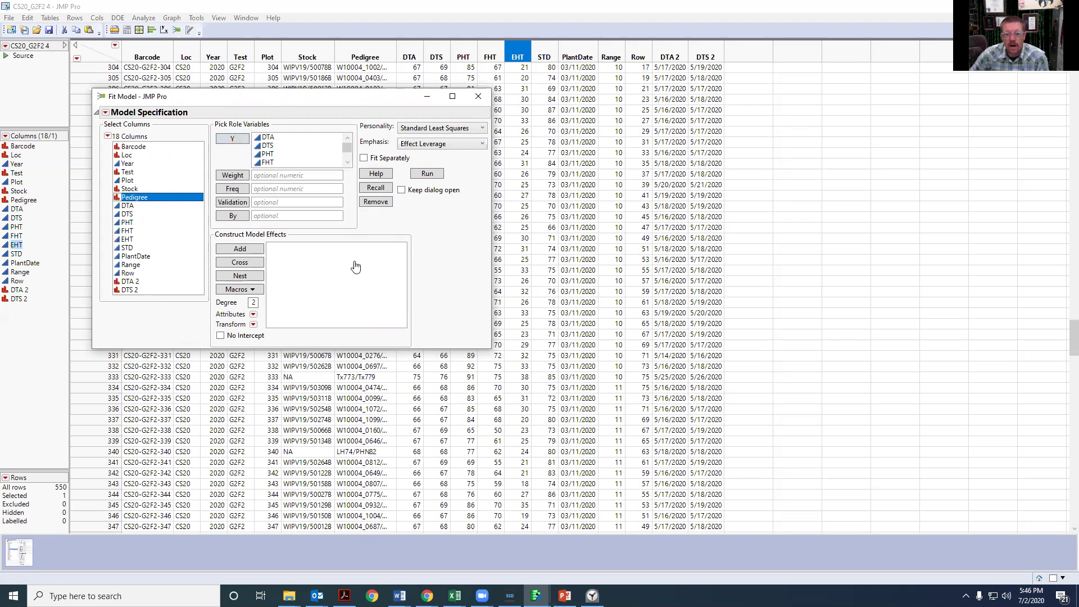
click(240, 248)
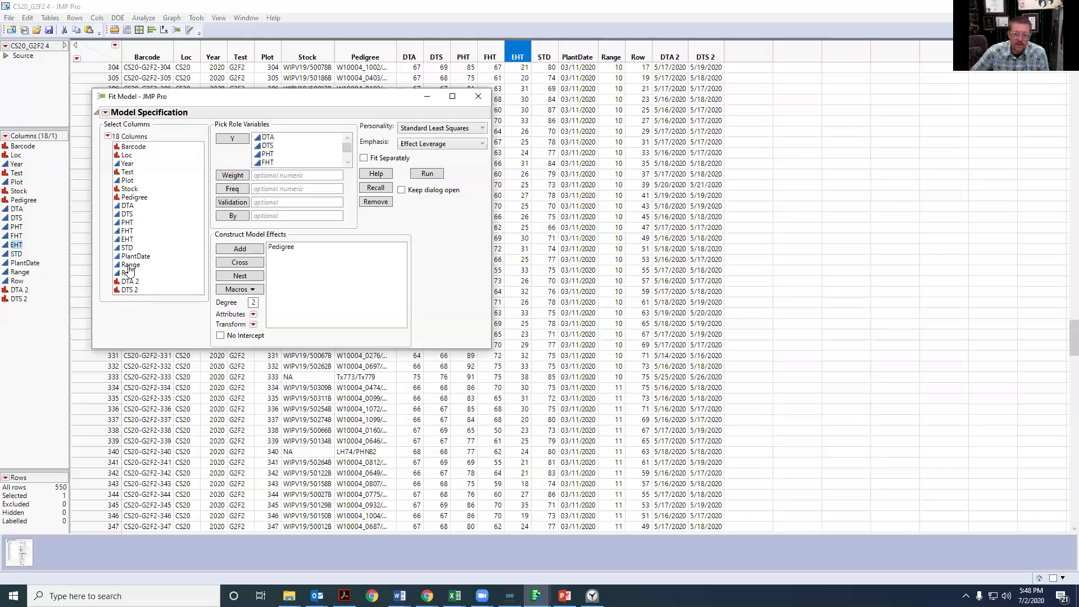
- Set the modeling type of the Range and Row columns to Nominal
drag(250, 101, 246, 202)
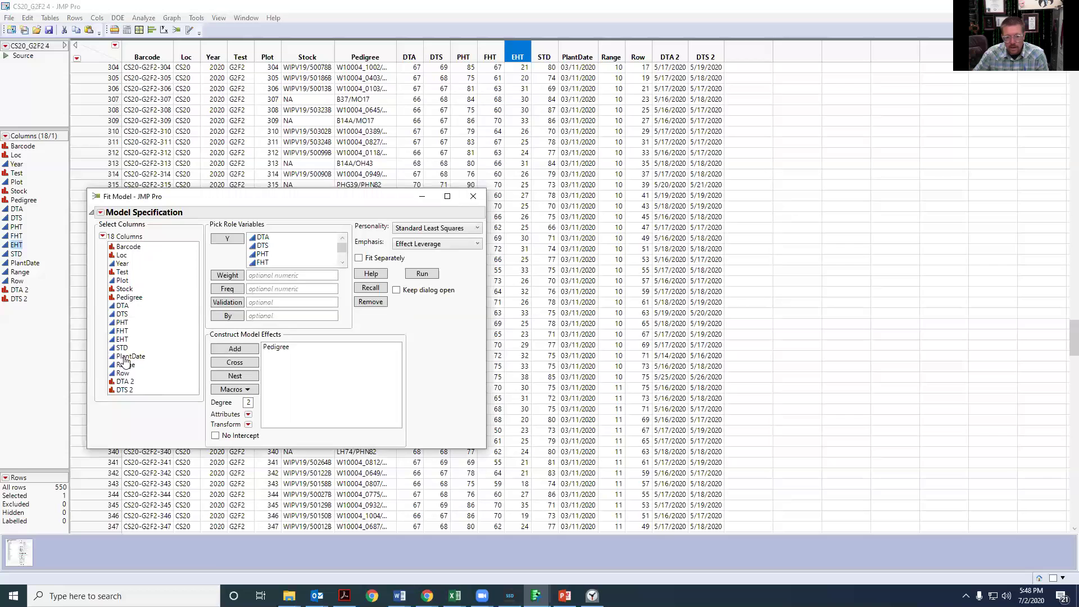
right_click(125, 364)
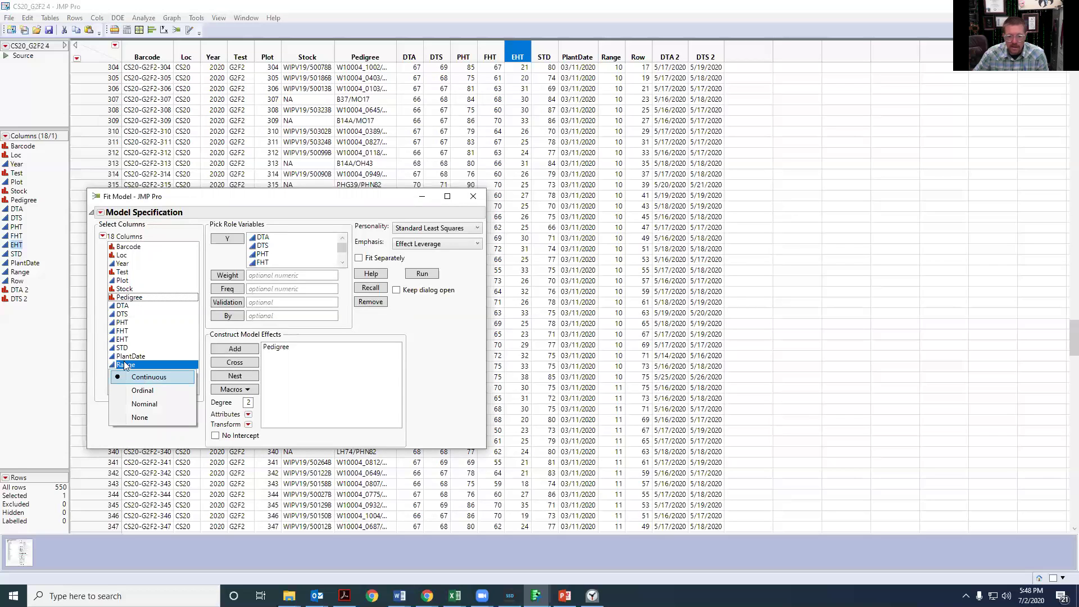
click(115, 368)
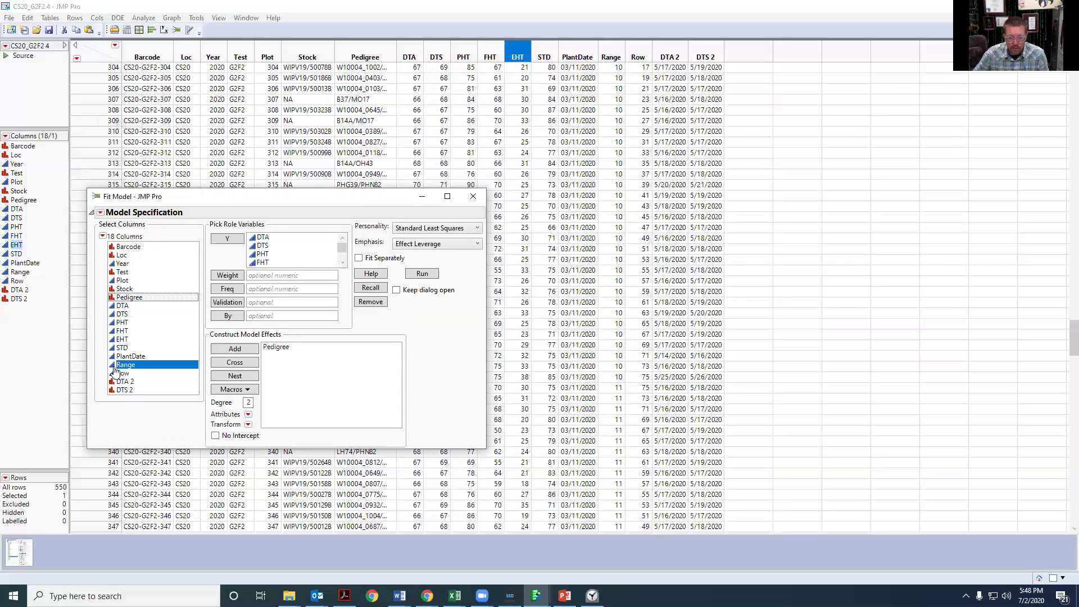
click(113, 366)
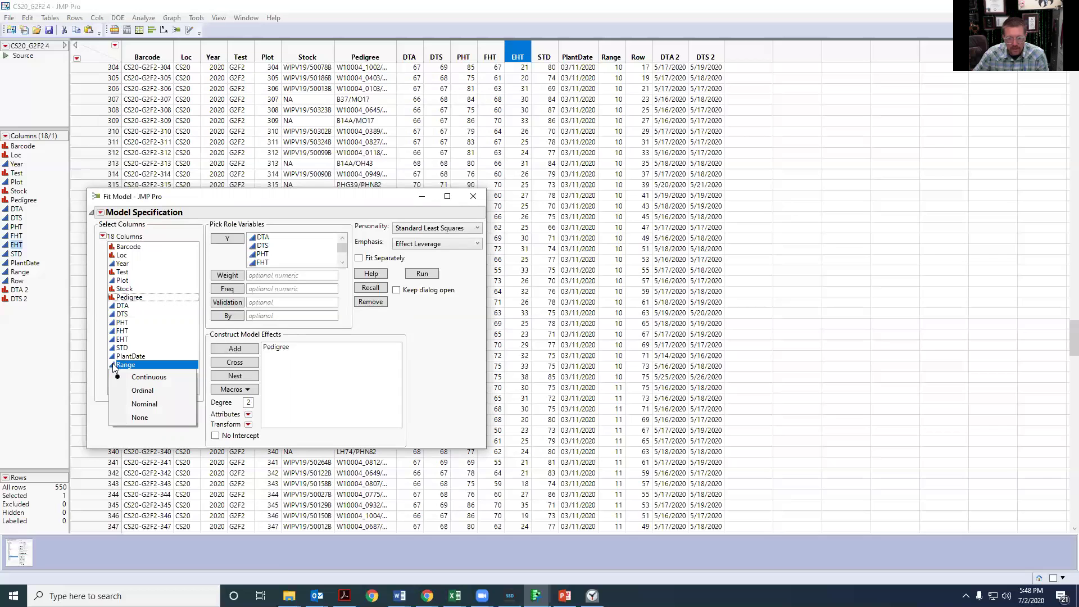
click(126, 404)
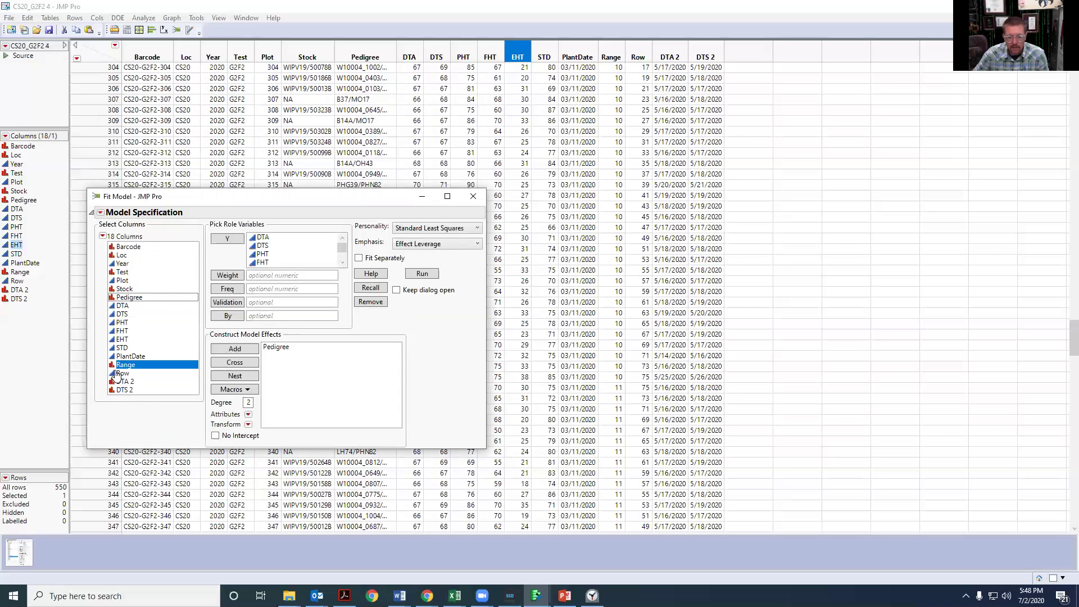
click(117, 375)
click(128, 423)
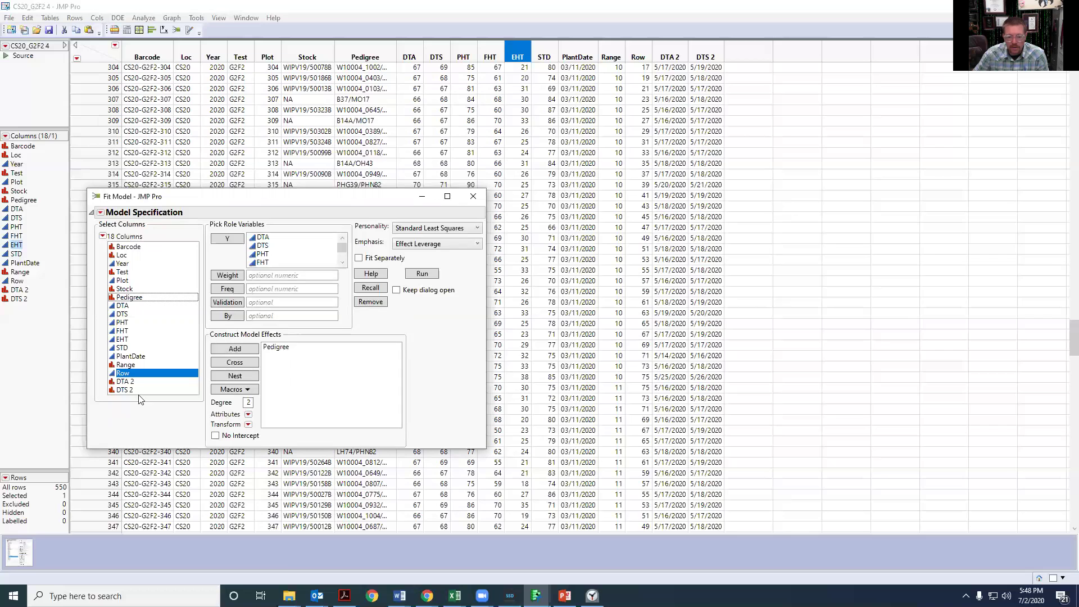
click(112, 373)
click(125, 414)
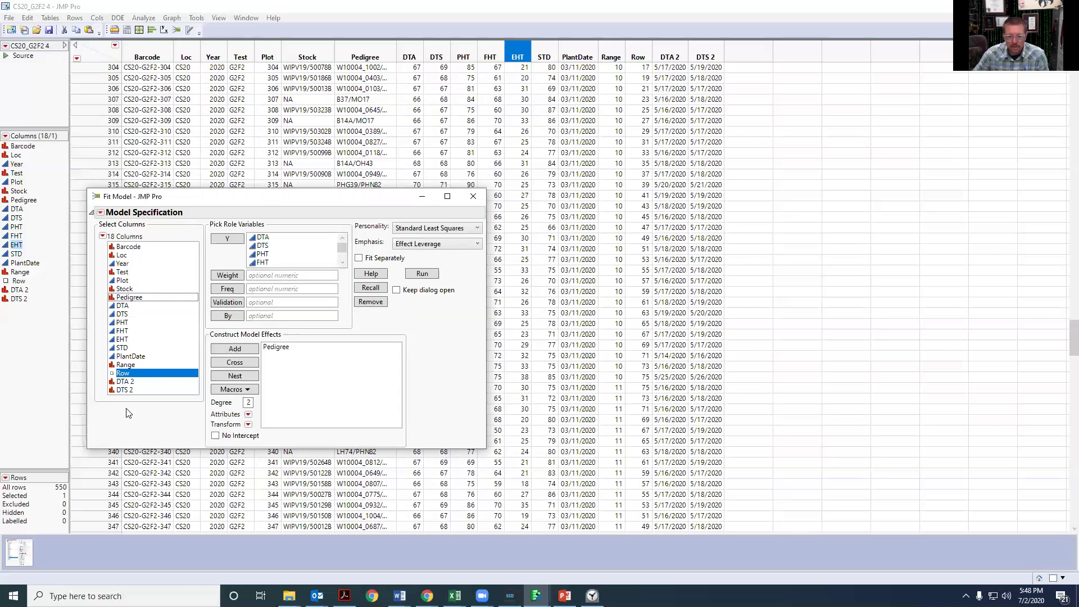
- Add Range and Row to the model effects and check the list of Y responses through STD
shift+click(125, 364)
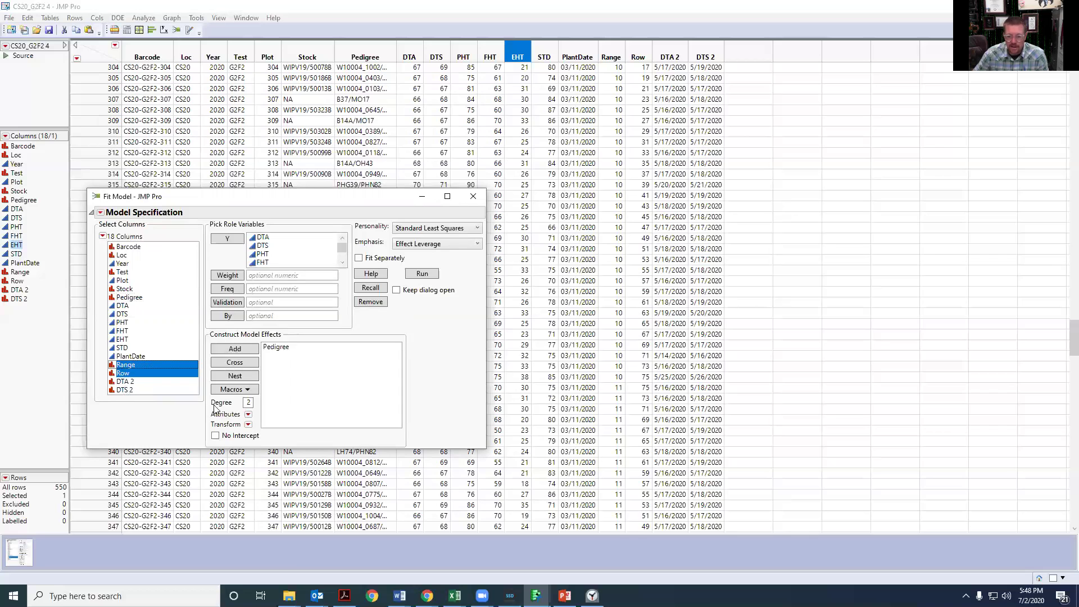
click(235, 350)
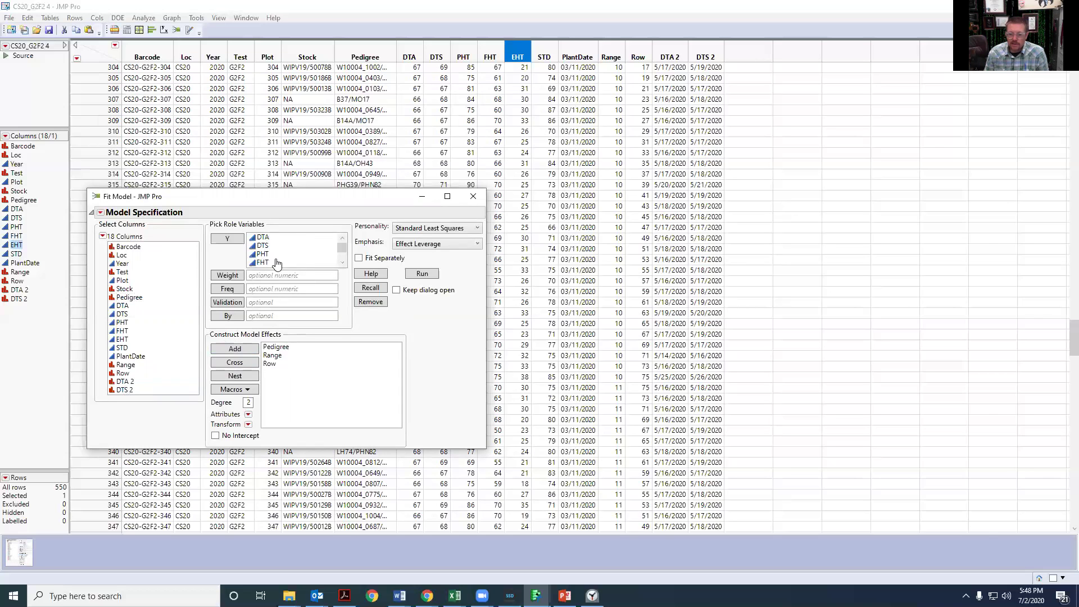
click(342, 263)
click(343, 262)
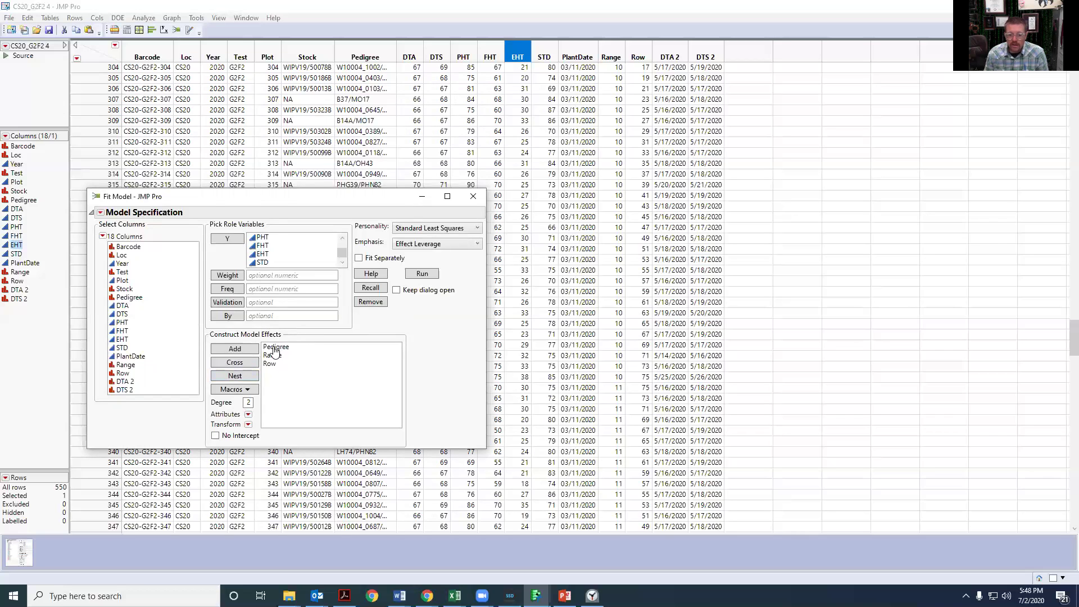
- Assign the Random Effect attribute to Pedigree, Range and Row in the model effects
click(325, 376)
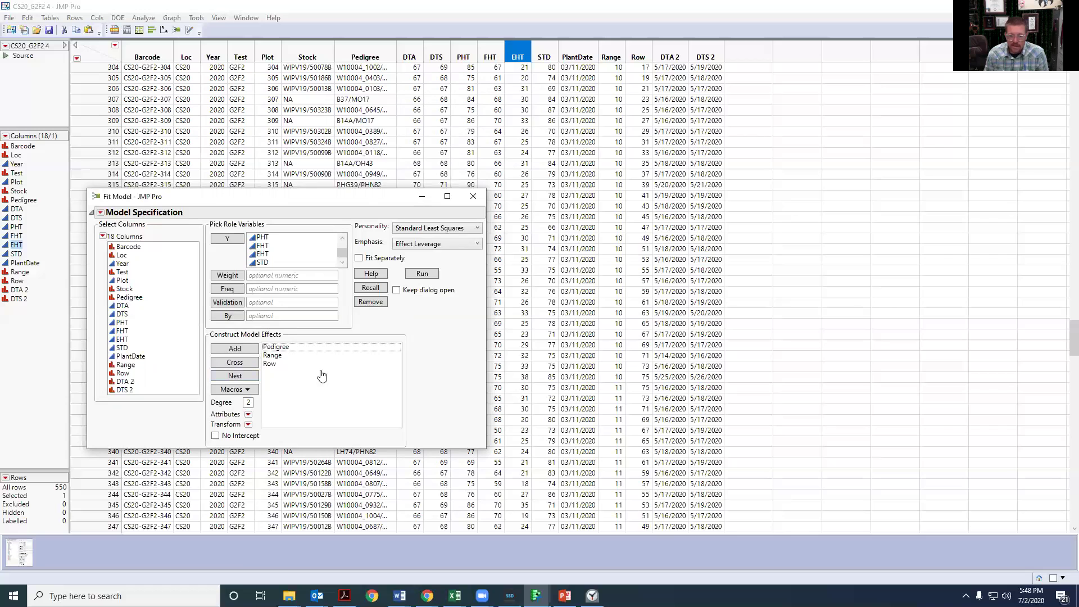
drag(274, 347, 274, 366)
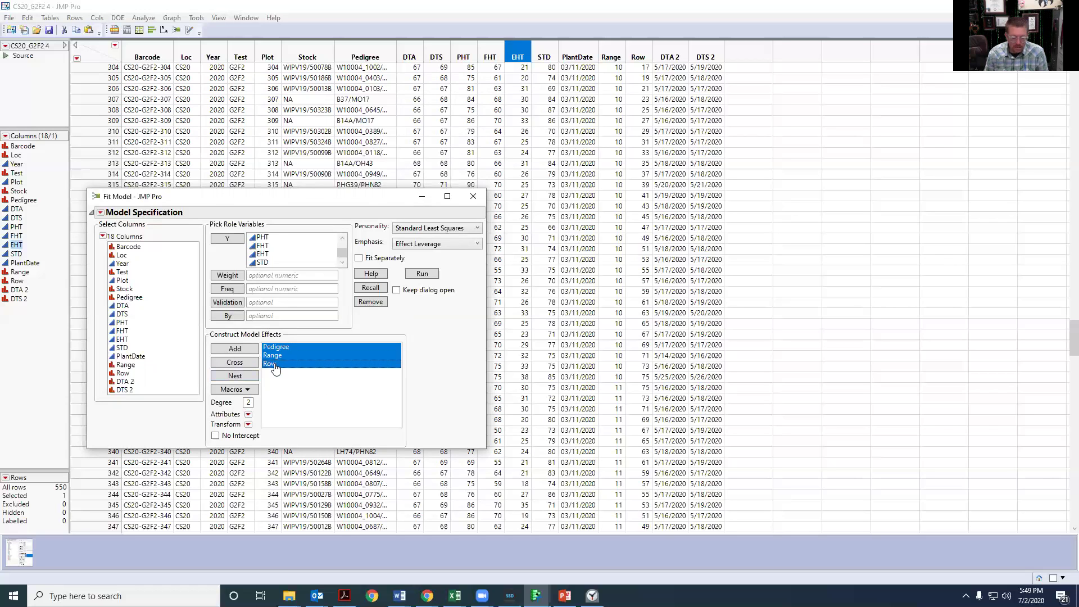
click(248, 416)
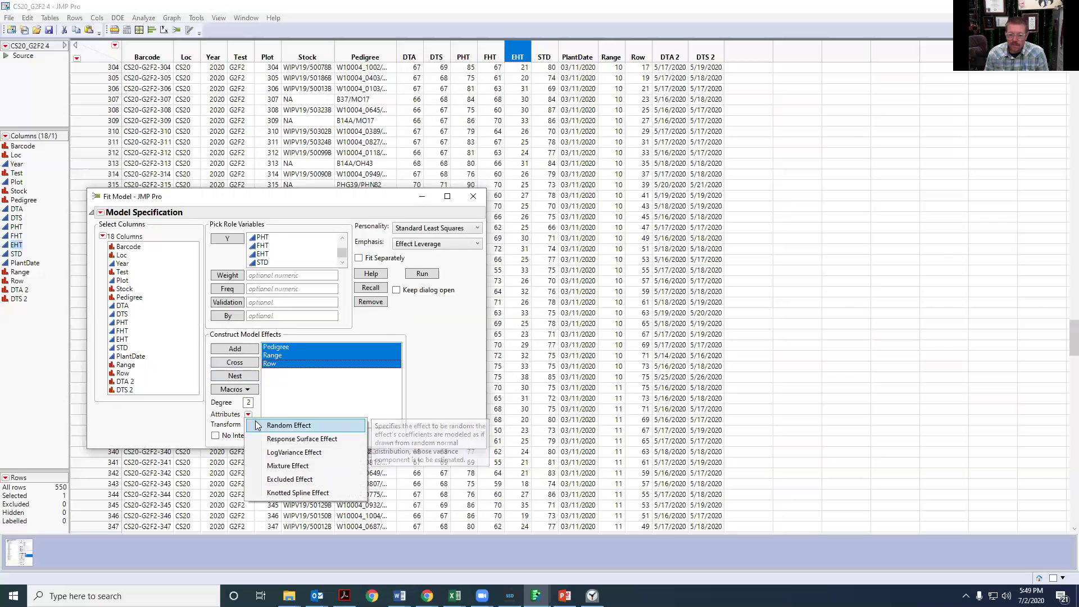
click(258, 425)
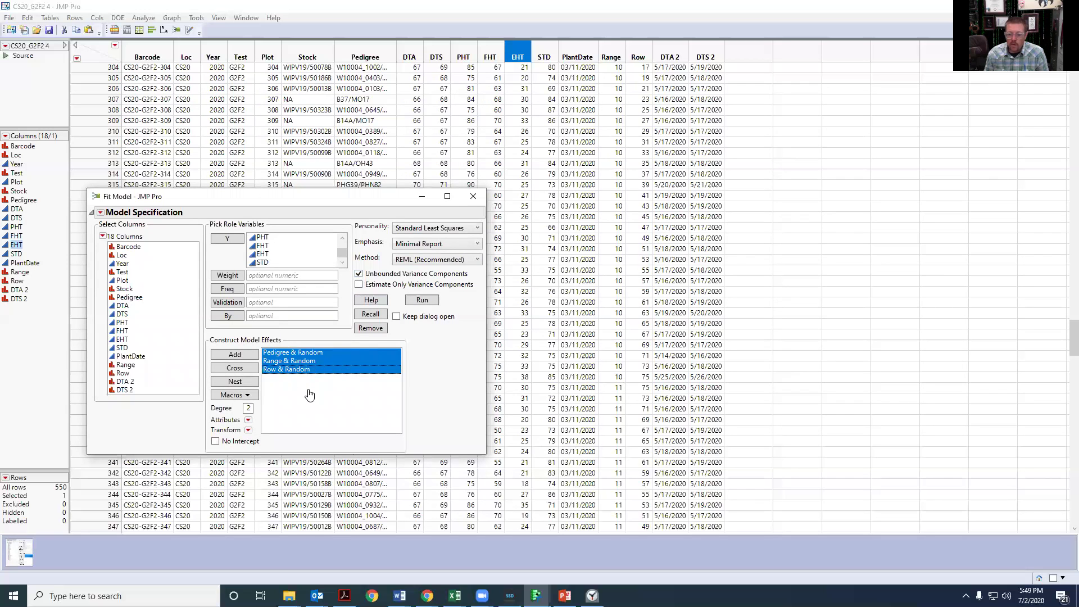
click(397, 392)
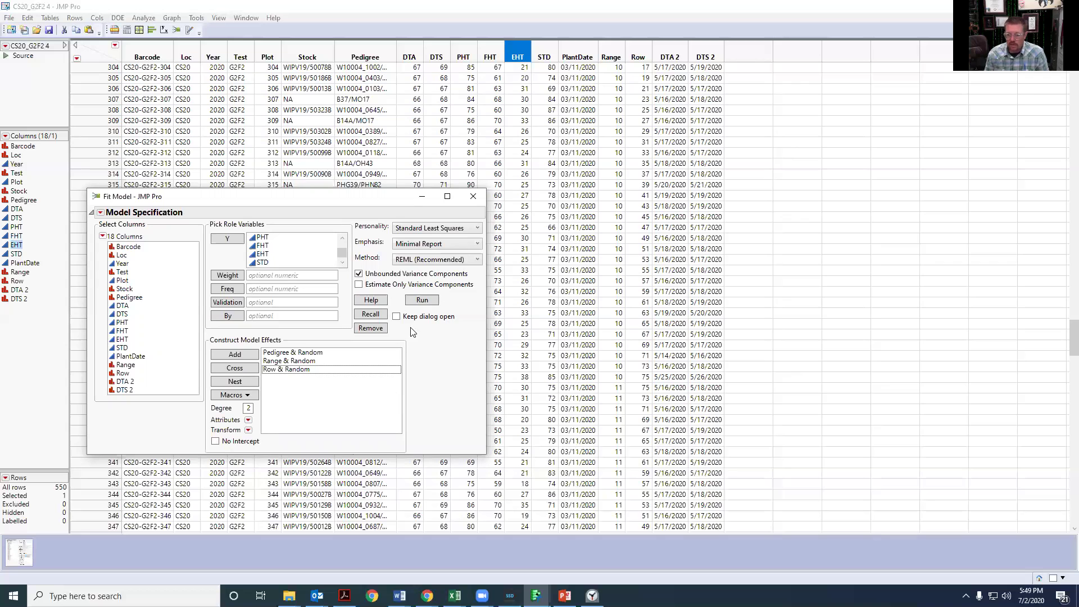
- Run the REML model with the dialog set to stay open, and move the Fit Least Squares report aside
click(396, 317)
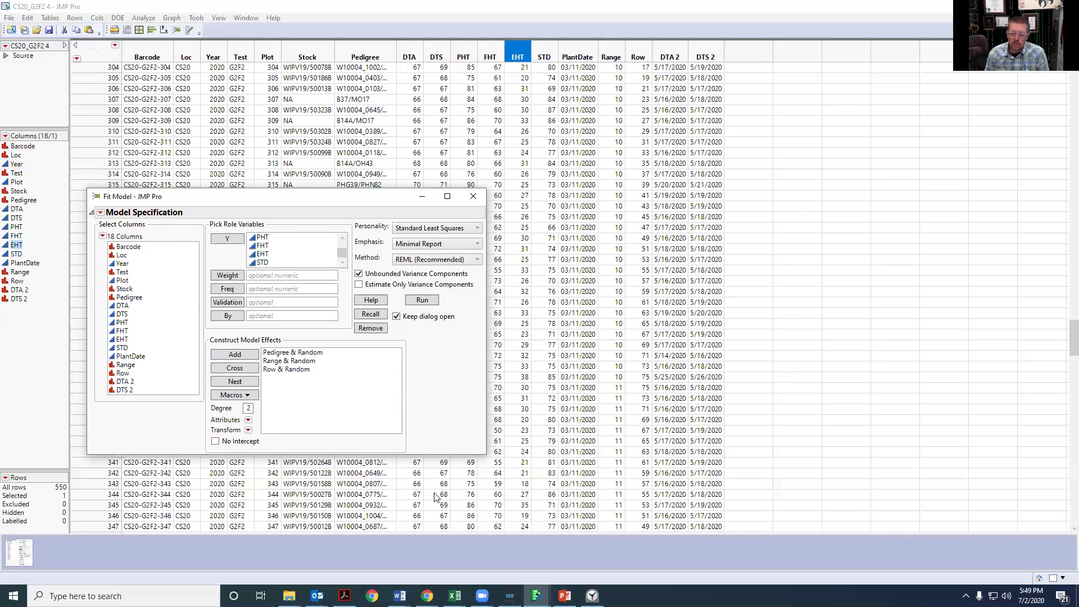
click(422, 300)
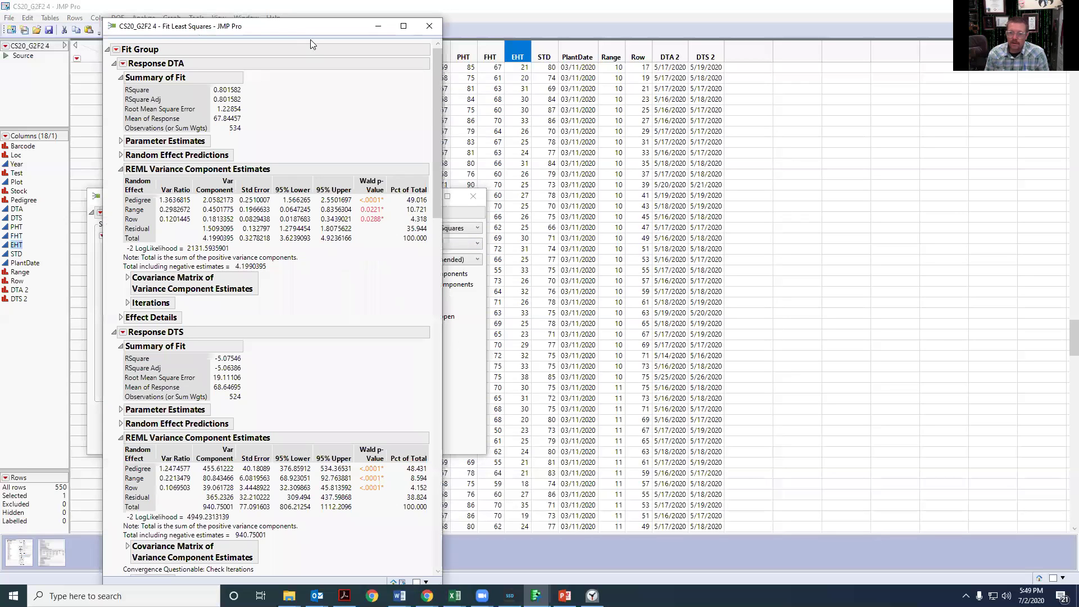
drag(302, 27, 495, 20)
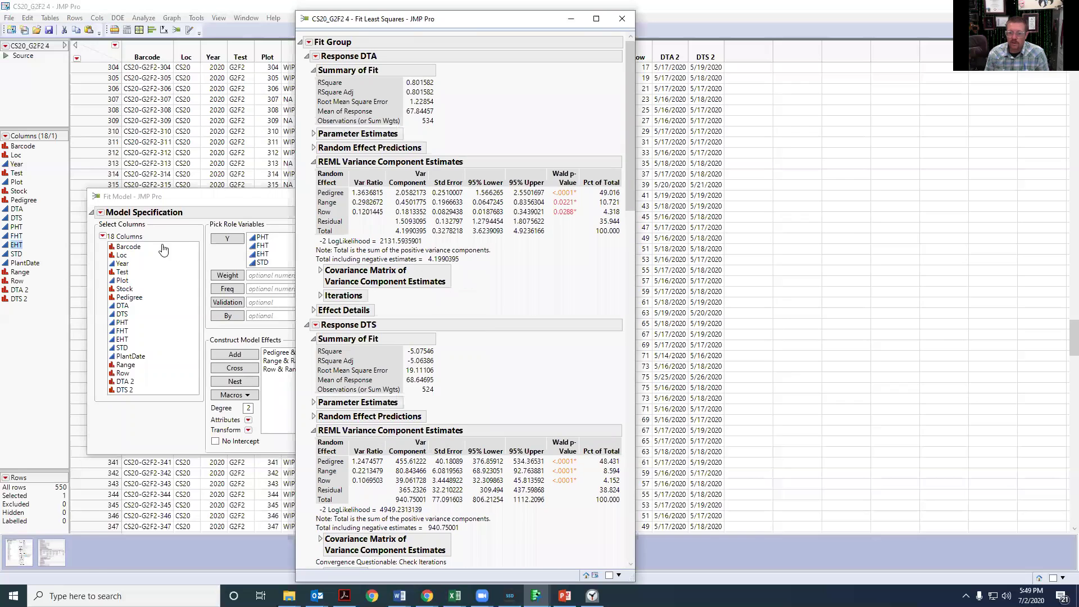
- Close the Fit Model dialog and maximize the Fit Least Squares report
click(235, 203)
click(474, 196)
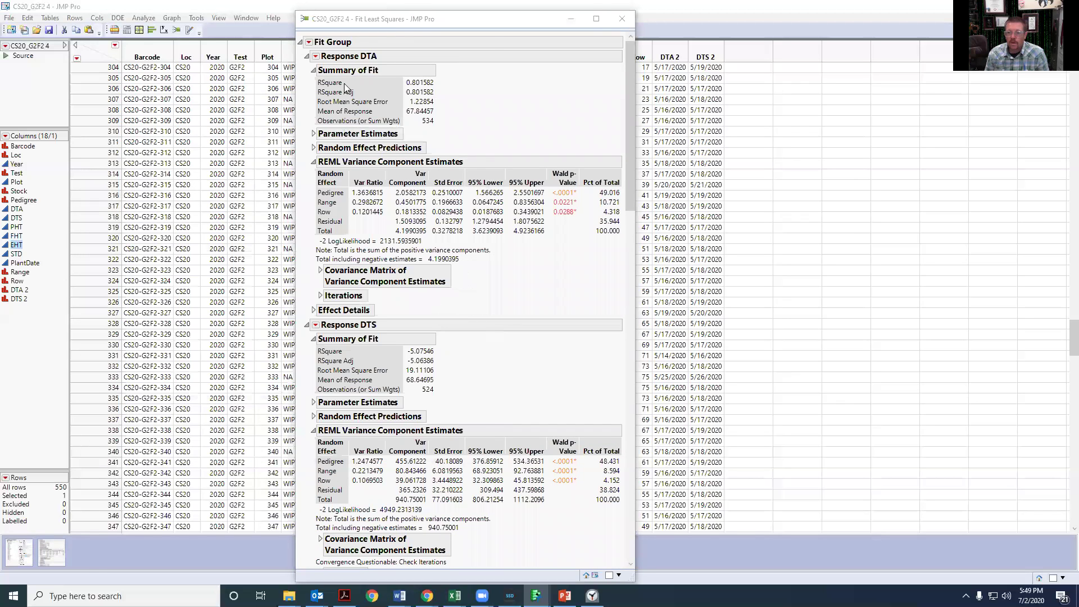
click(598, 20)
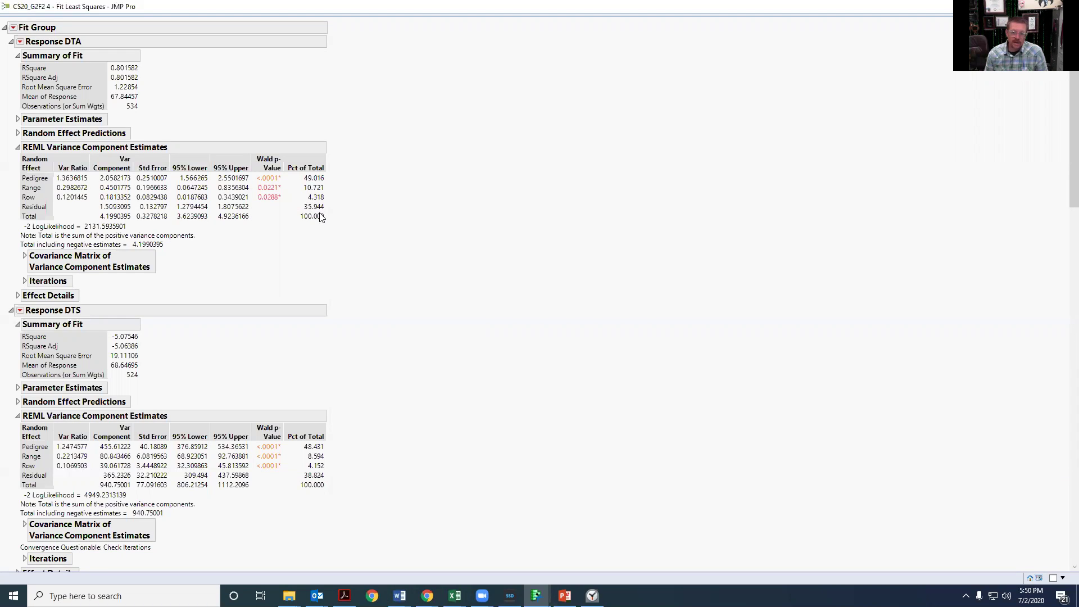
- Expand the Effect Details of Response DTA, examine the Pedigree least squares means table, and collapse the Pedigree section
click(18, 296)
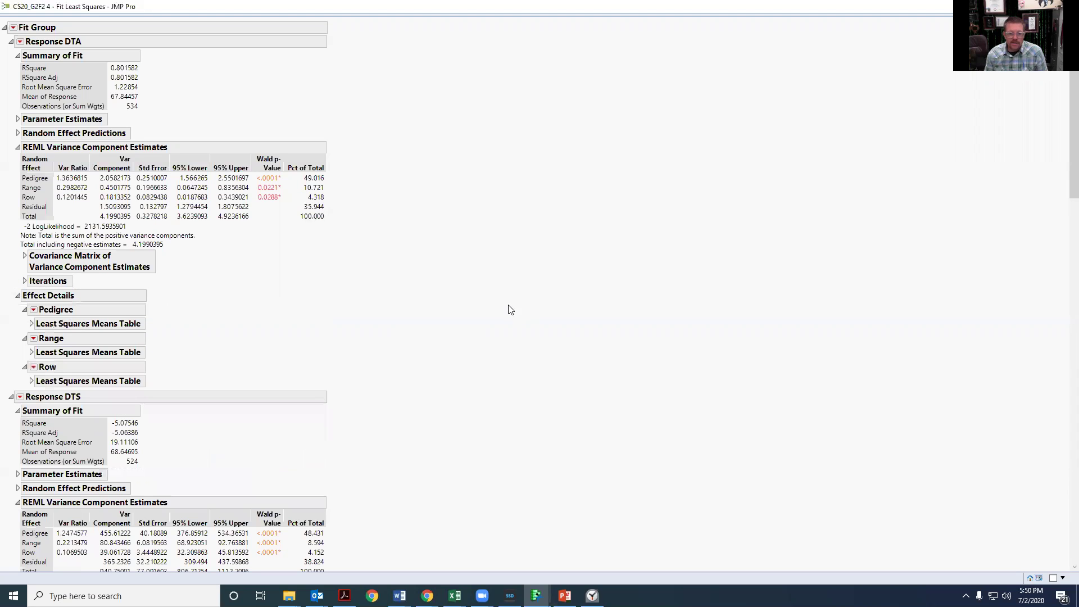
click(34, 310)
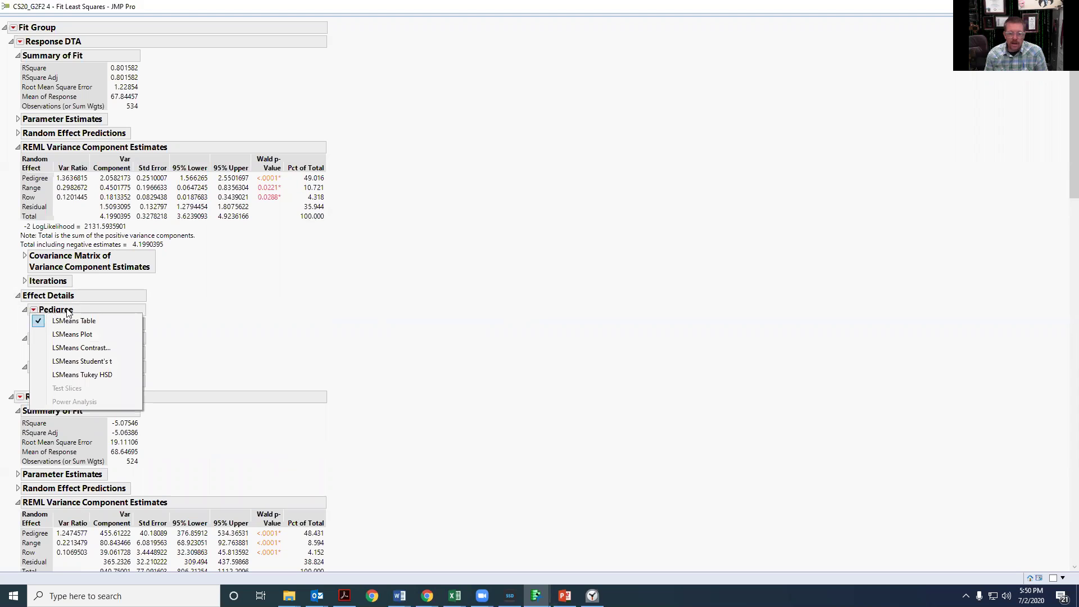
key(Escape)
click(31, 324)
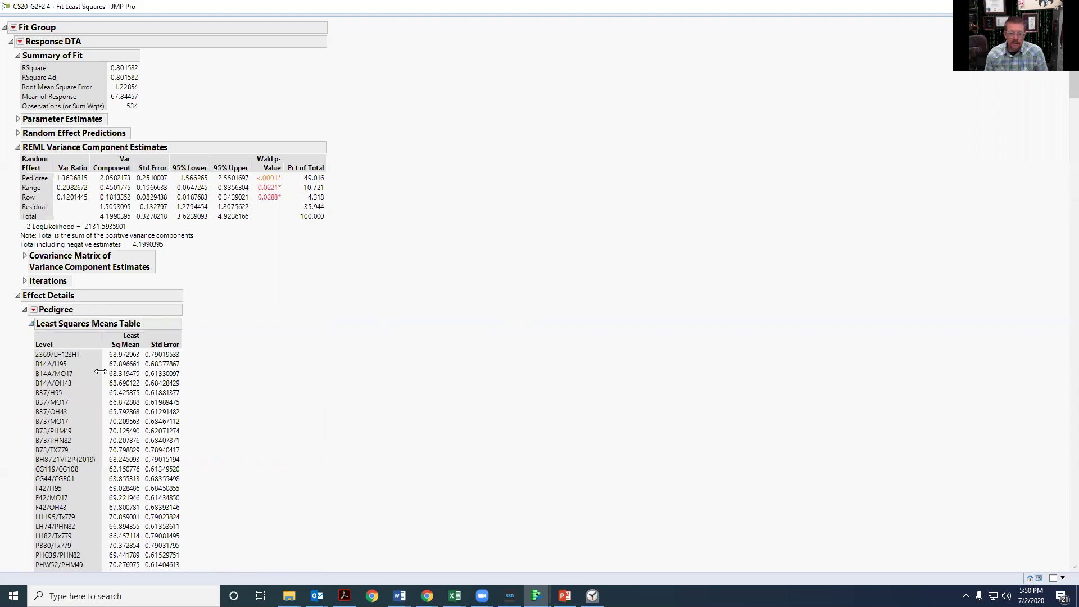
scroll(97, 373, down, 1)
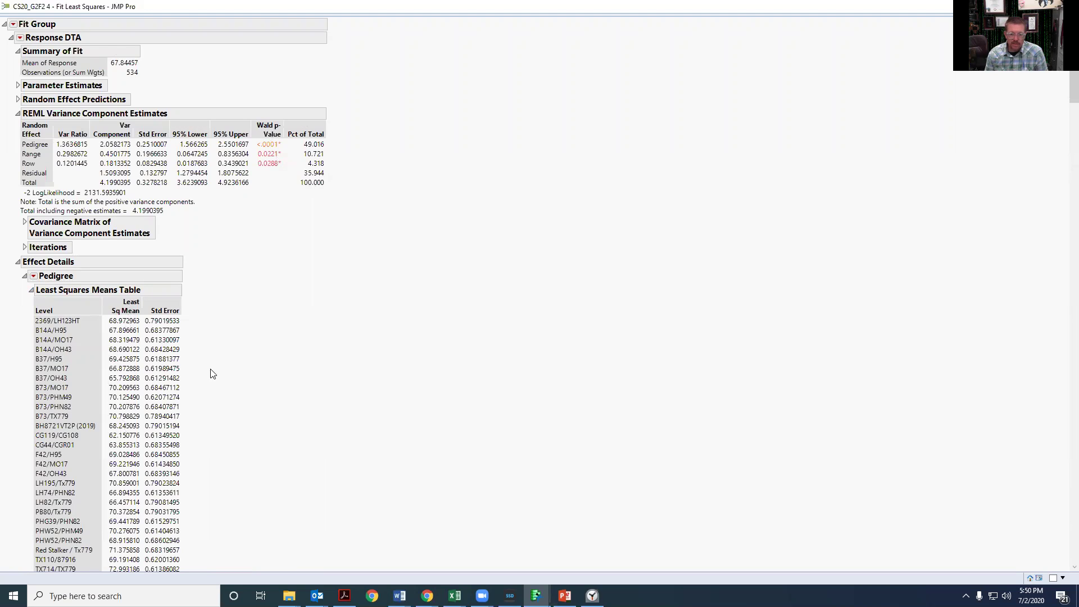
scroll(91, 517, down, 2)
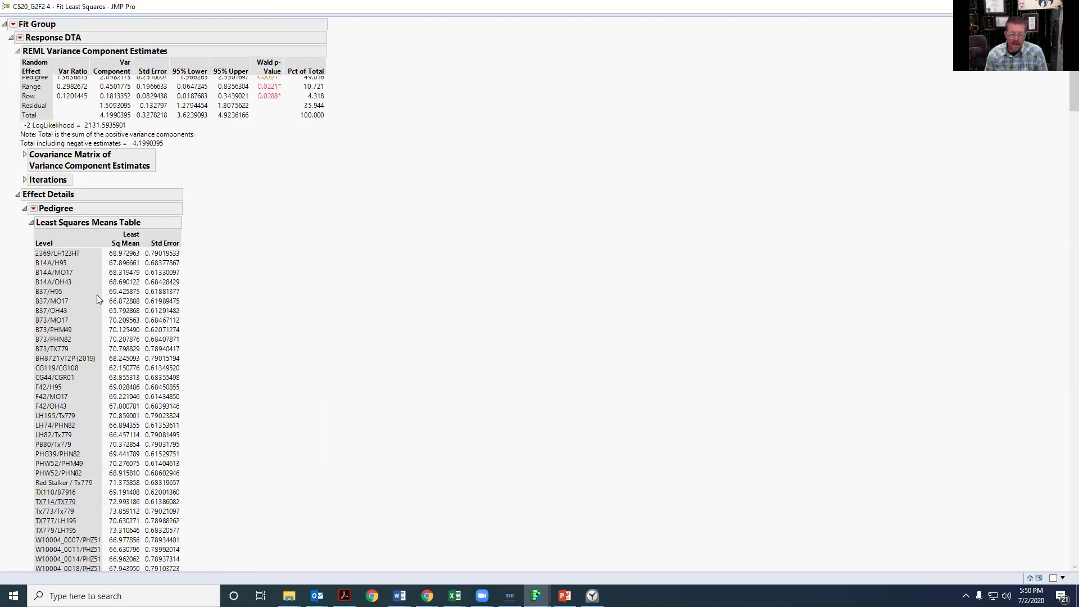
scroll(97, 294, up, 3)
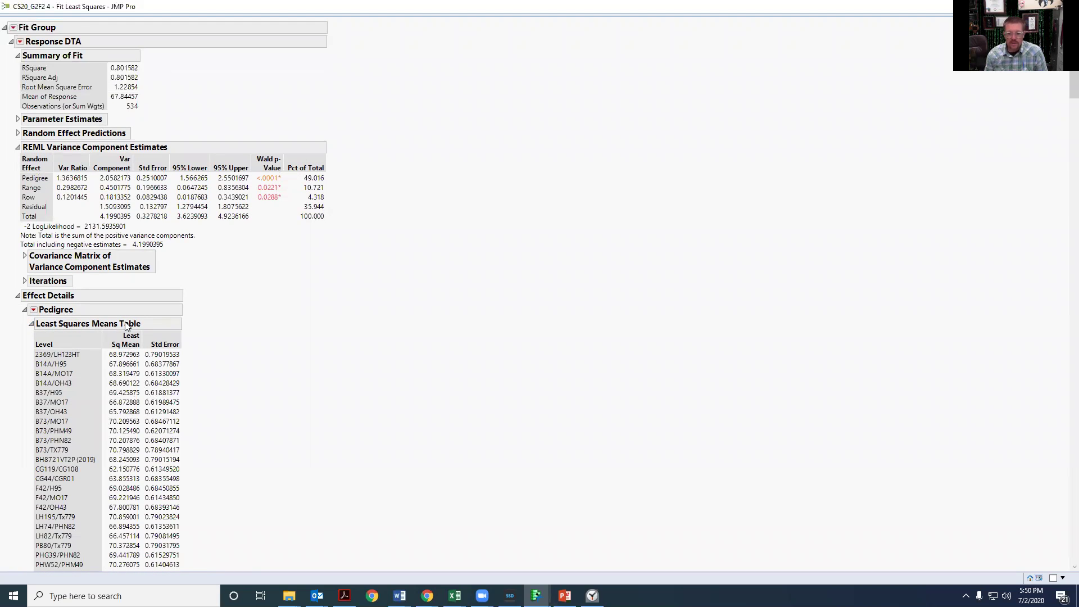
scroll(125, 327, down, 2)
scroll(123, 326, up, 2)
click(23, 309)
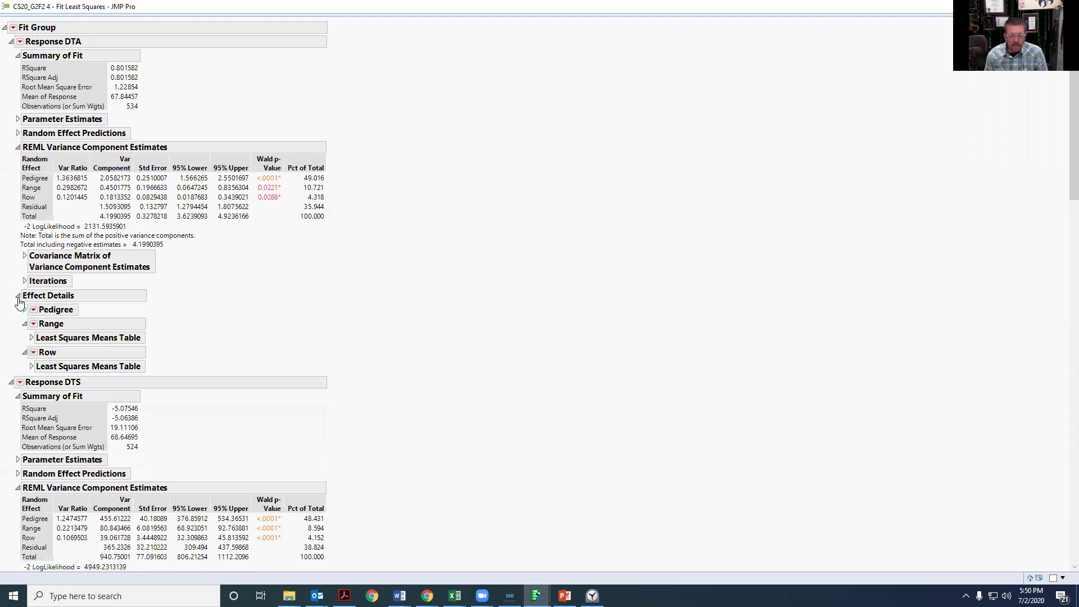
- Expand the Random Effect Predictions of Response DTA and look through the BLUPs for each pedigree
click(17, 133)
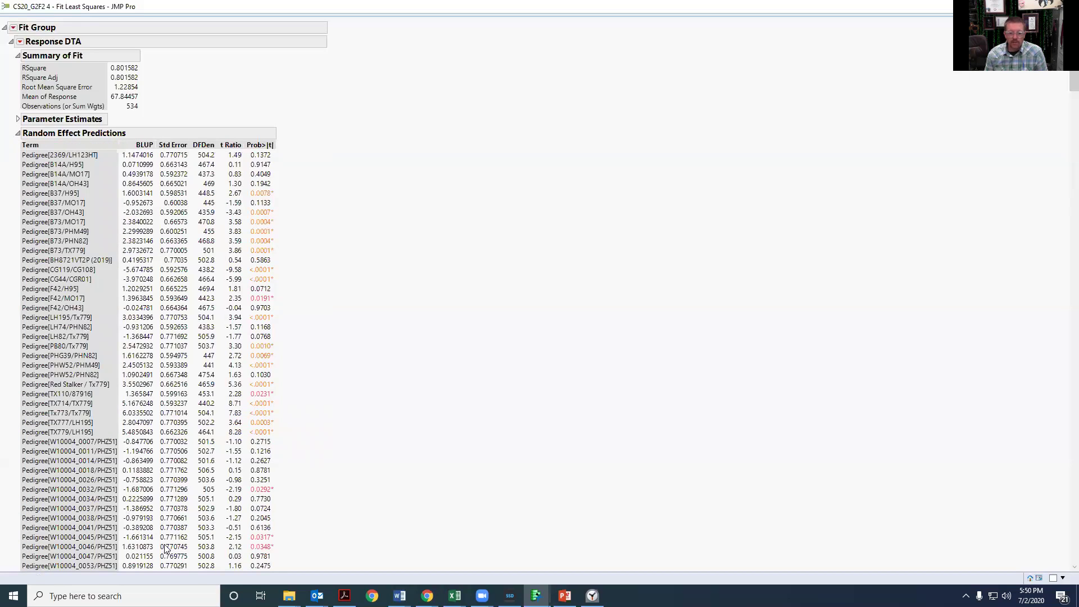
scroll(125, 479, down, 15)
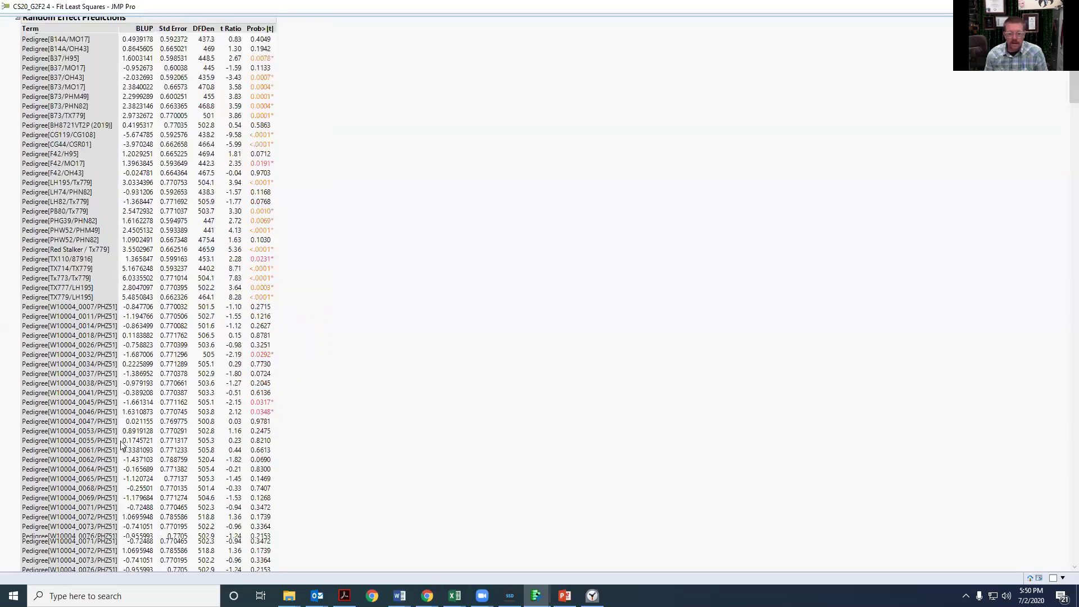
- Look through the remaining pedigree, range and row BLUPs of Response DTA, and collapse the Random Effect Predictions
scroll(112, 421, down, 20)
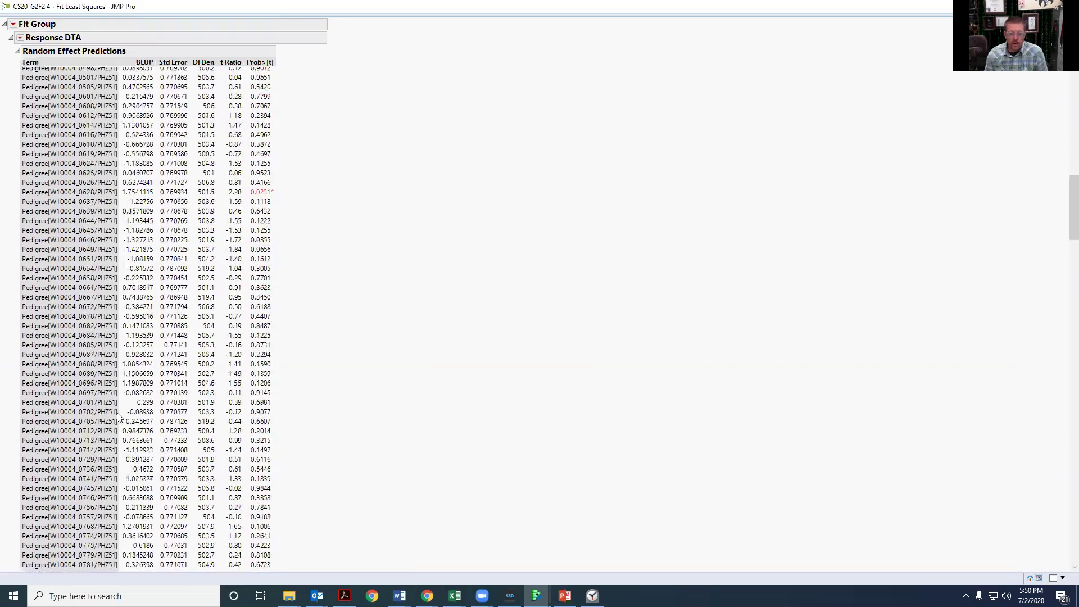
scroll(117, 413, down, 4)
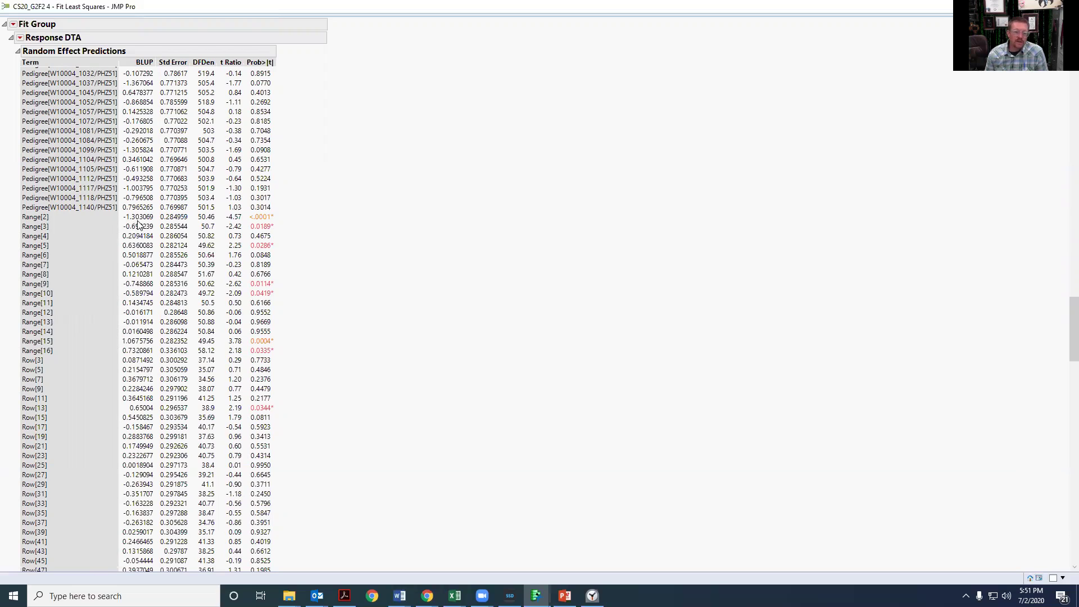
mouse_move(139, 225)
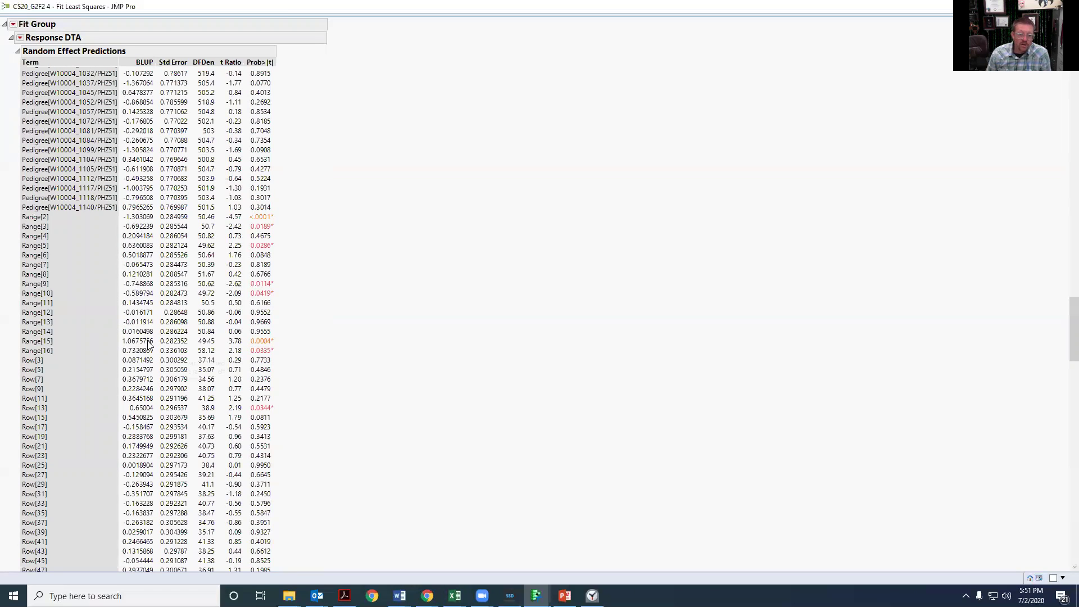
mouse_move(148, 344)
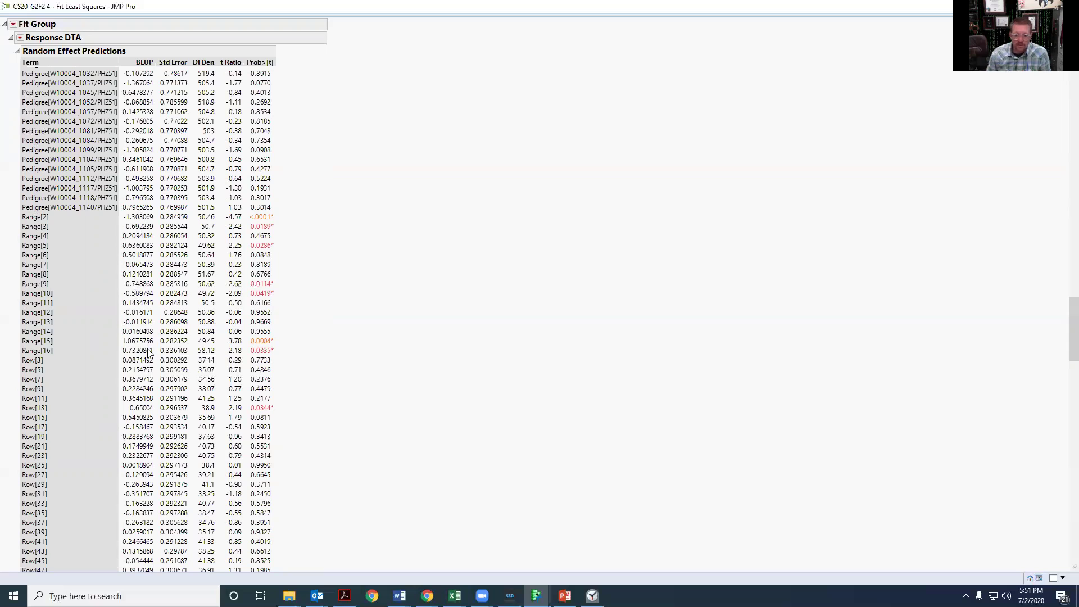
scroll(54, 257, down, 3)
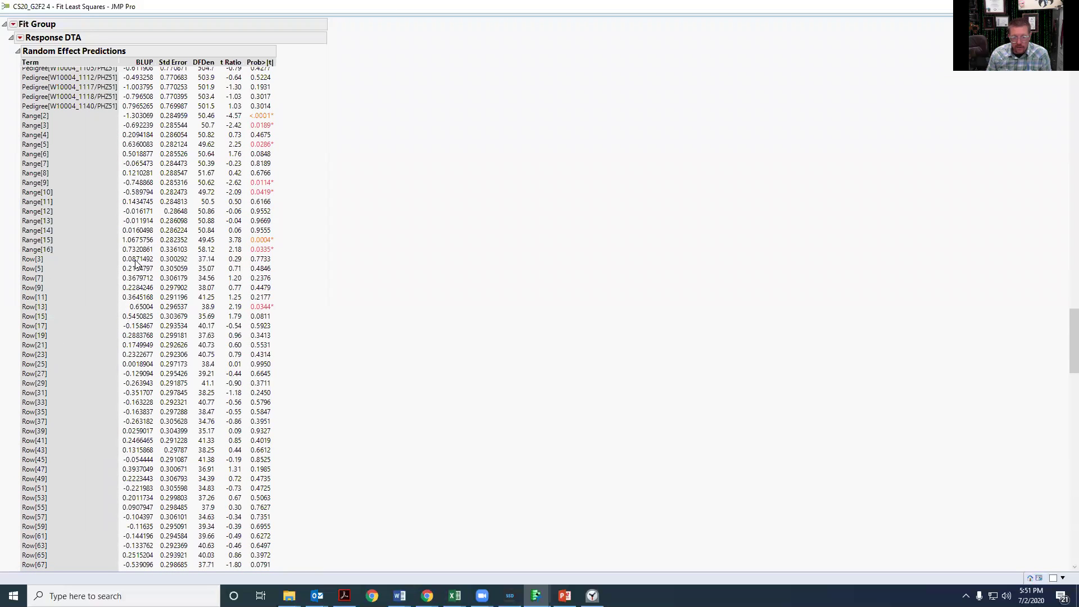
scroll(127, 270, down, 1)
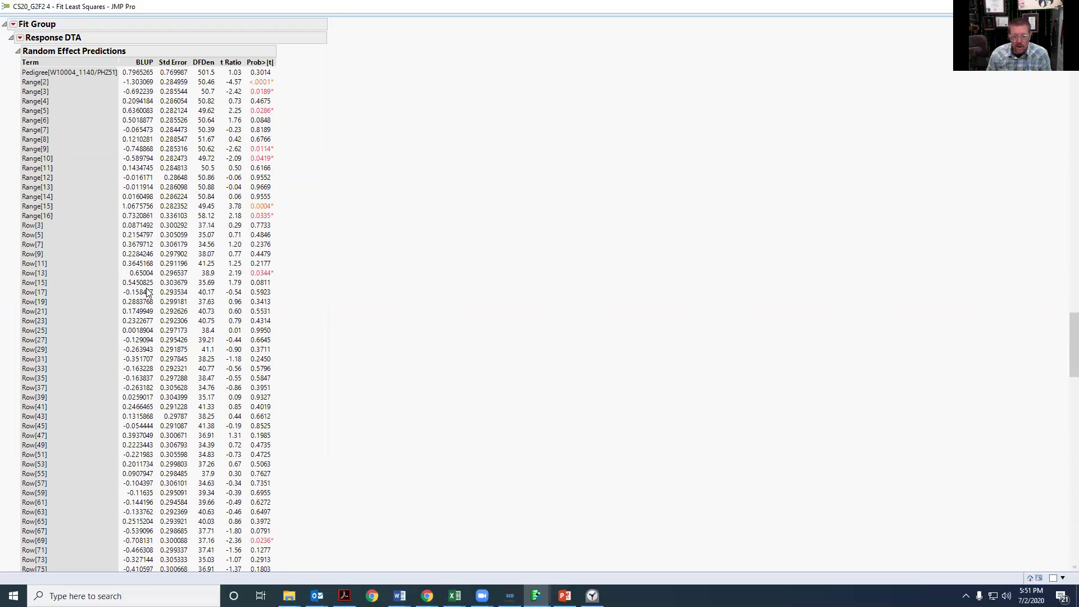
mouse_move(140, 291)
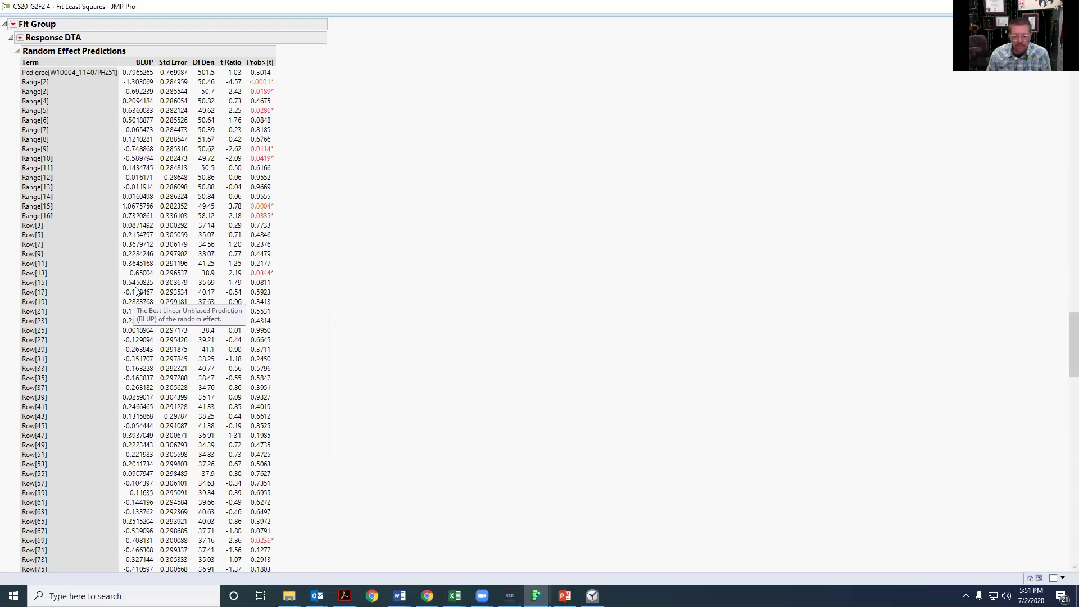
scroll(119, 444, down, 2)
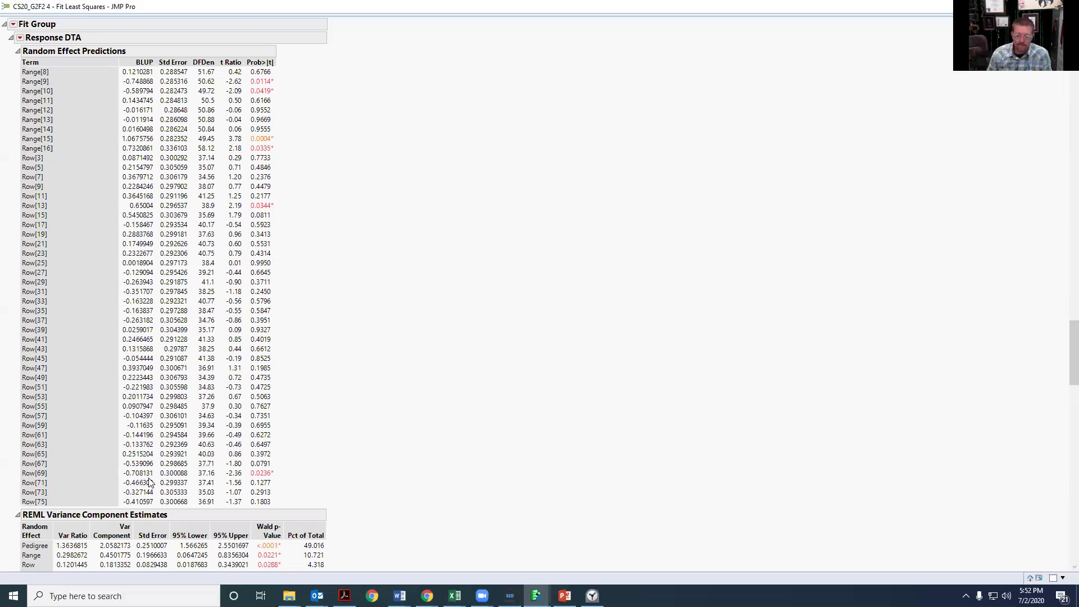
scroll(101, 215, up, 4)
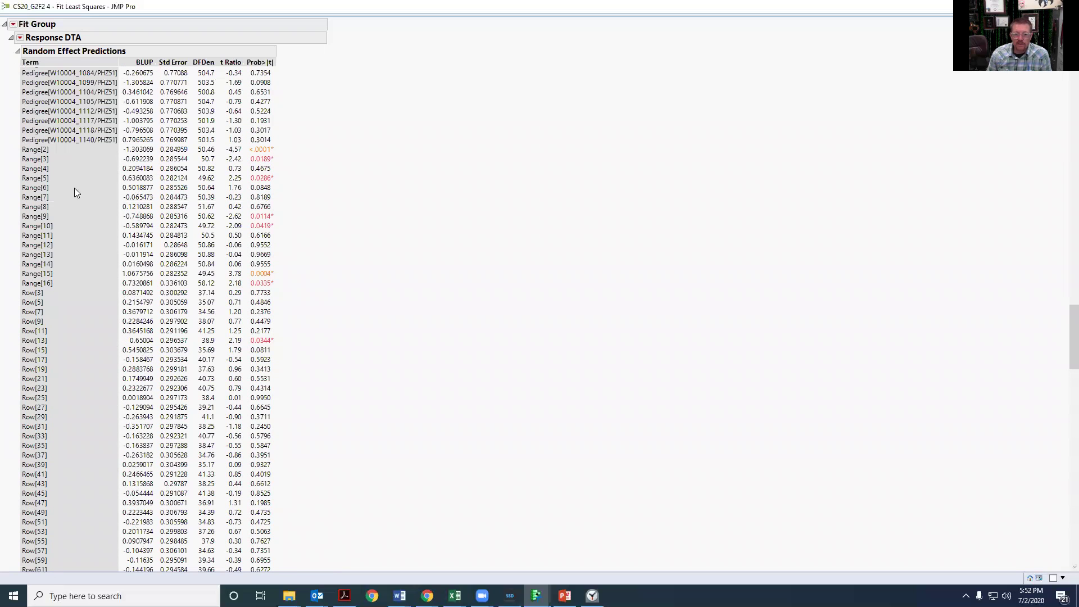
scroll(126, 262, up, 18)
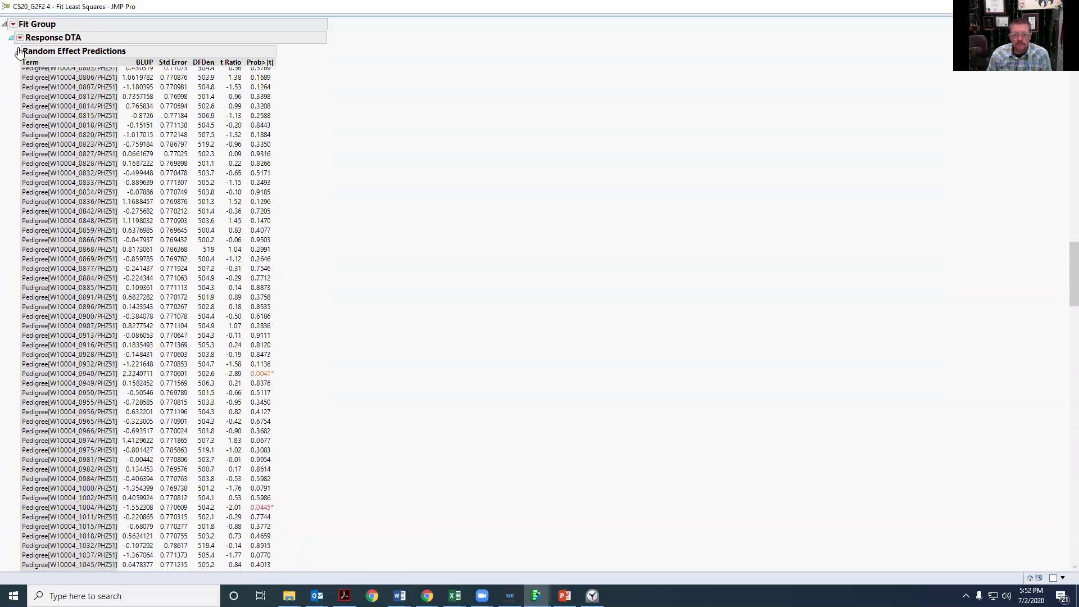
click(18, 51)
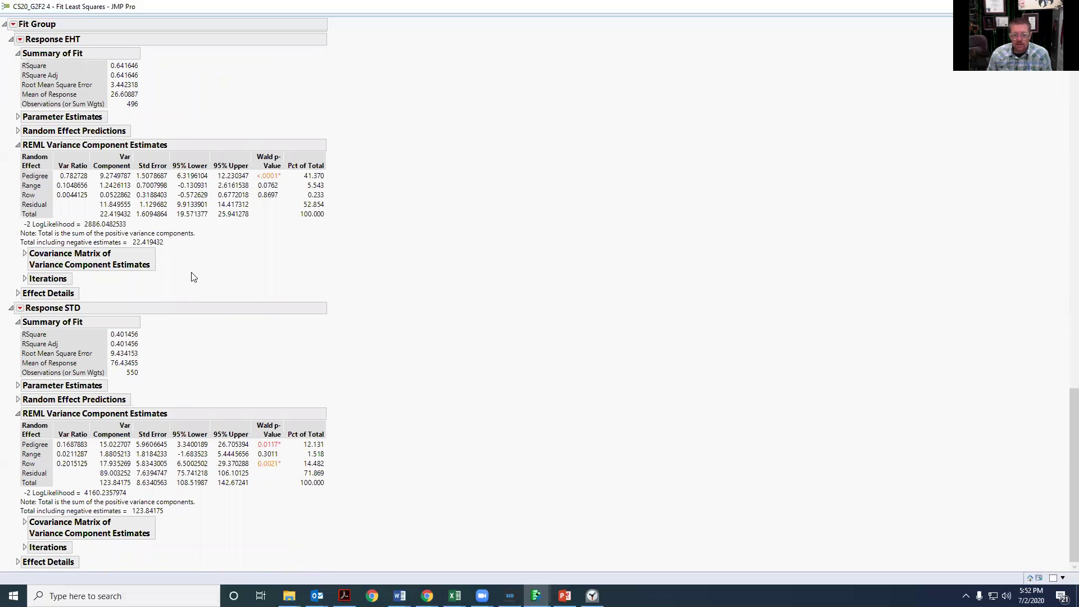
- Review the fit summaries and REML variance component estimates from Response EHT back up to Response DTA
scroll(125, 263, up, 2)
scroll(163, 227, up, 2)
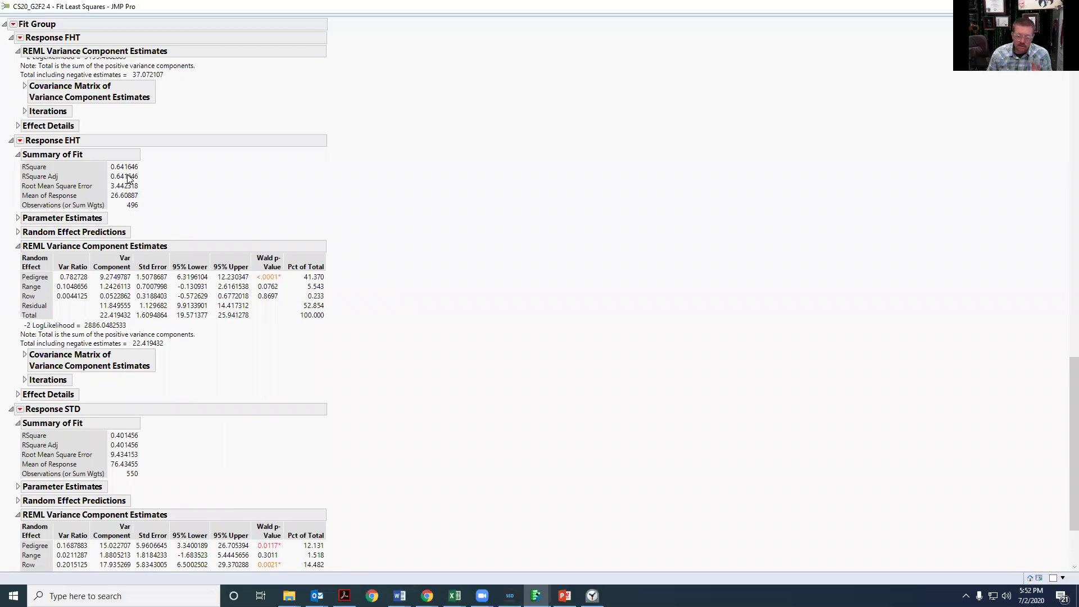
scroll(297, 144, up, 8)
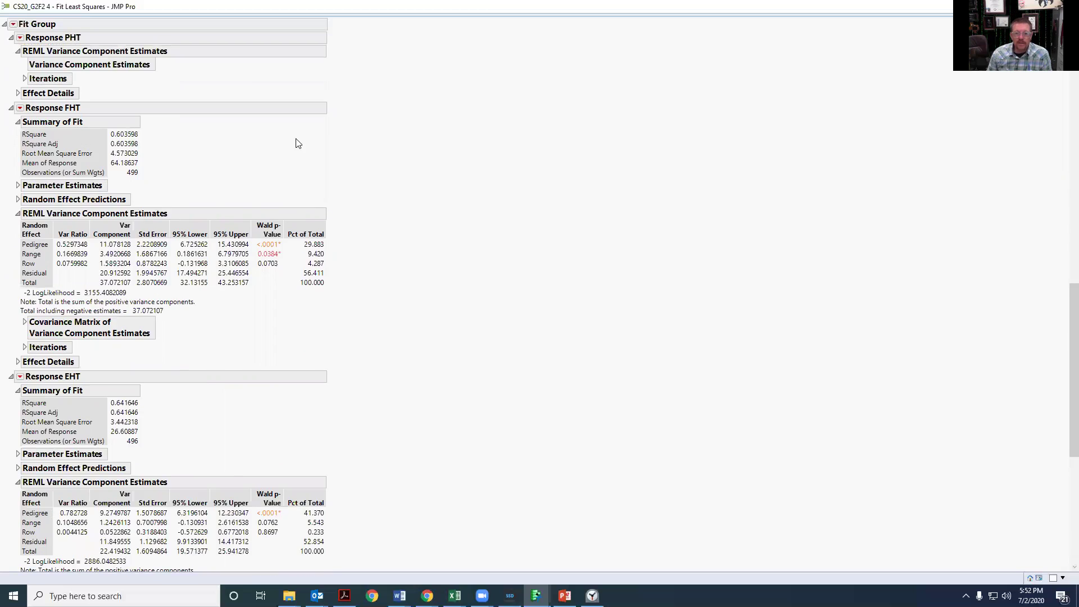
scroll(301, 138, up, 15)
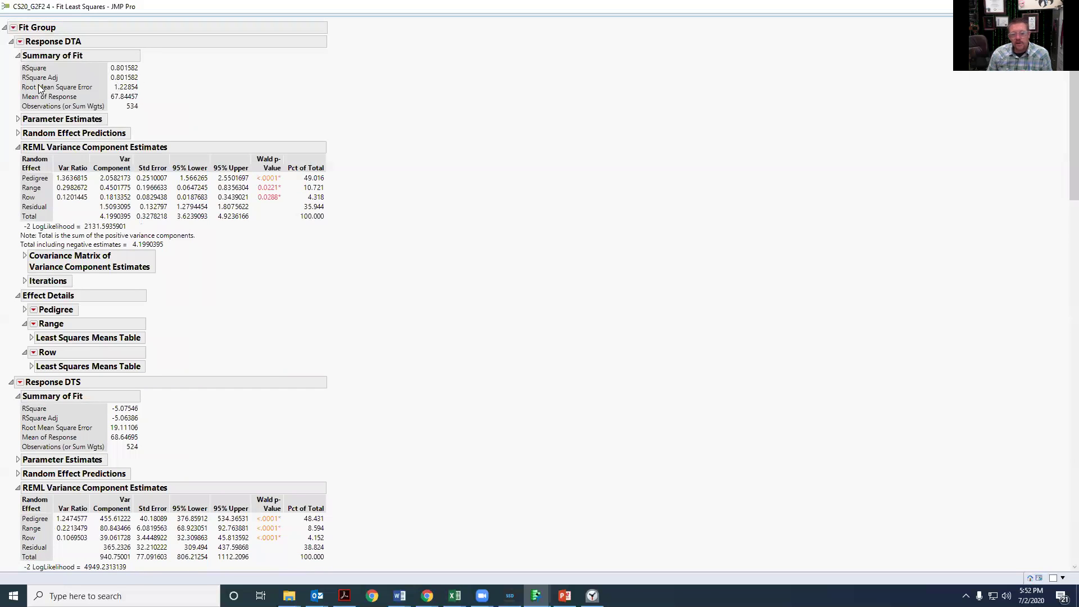
mouse_move(58, 74)
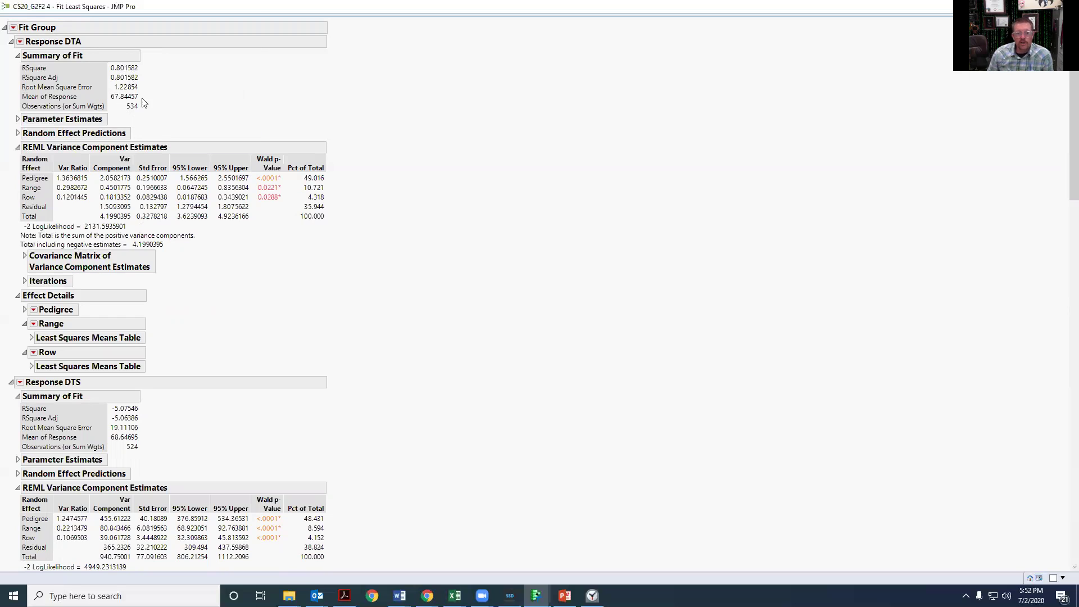
mouse_move(130, 108)
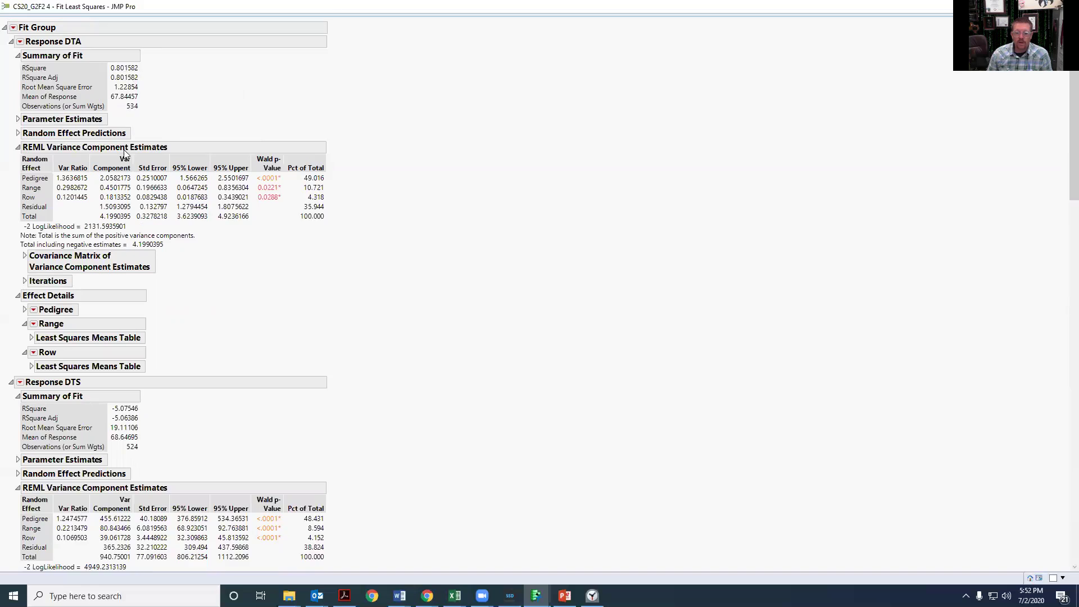
scroll(129, 115, down, 3)
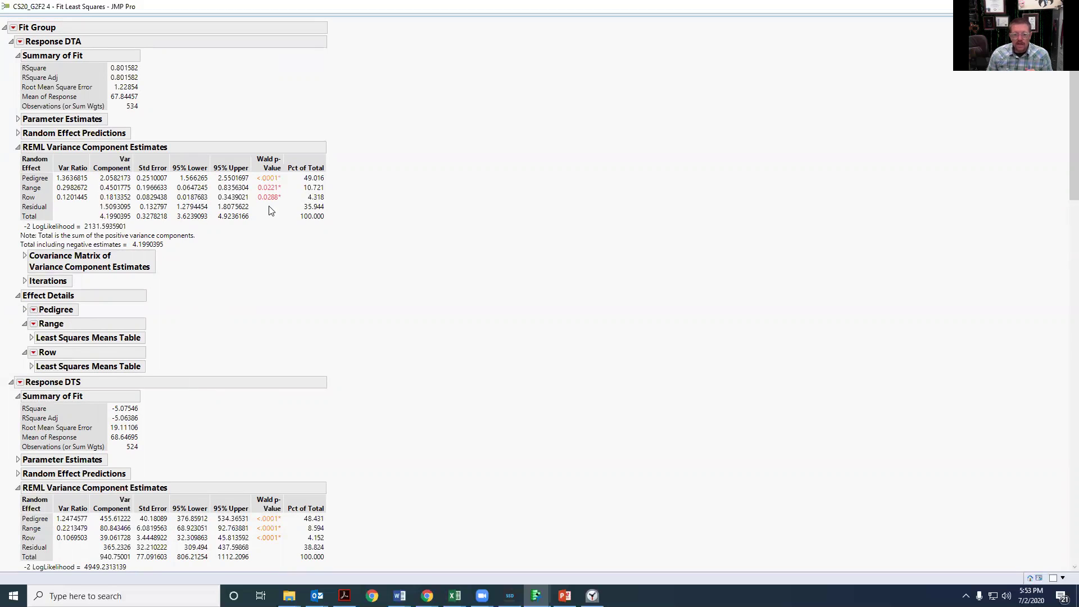
- Add an LSMeans Student's t comparison for the Pedigree effect of Response DTA and hide its crosstab report
click(34, 310)
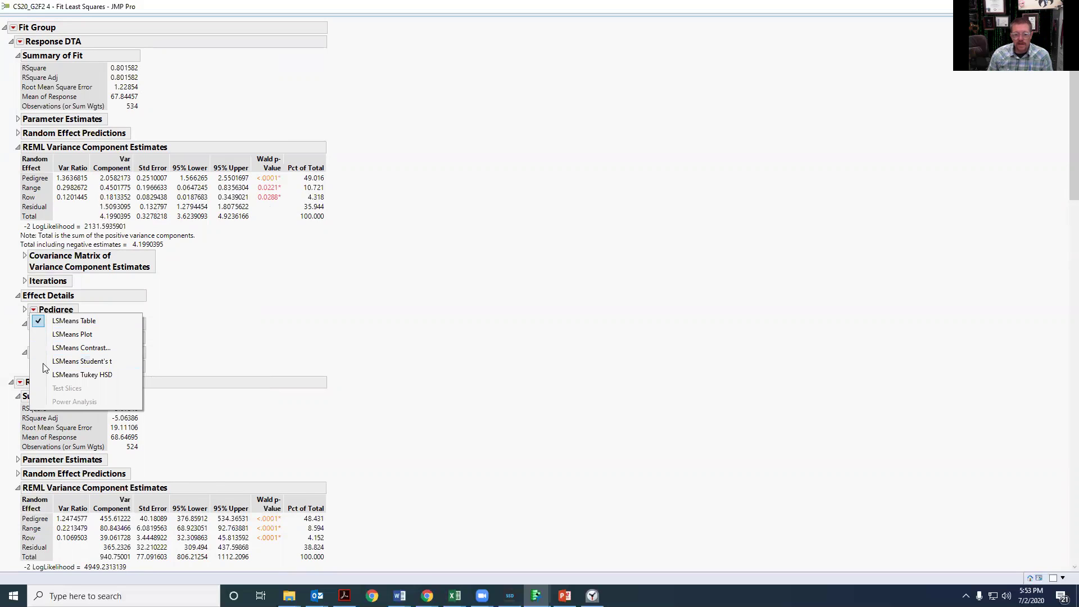
click(57, 362)
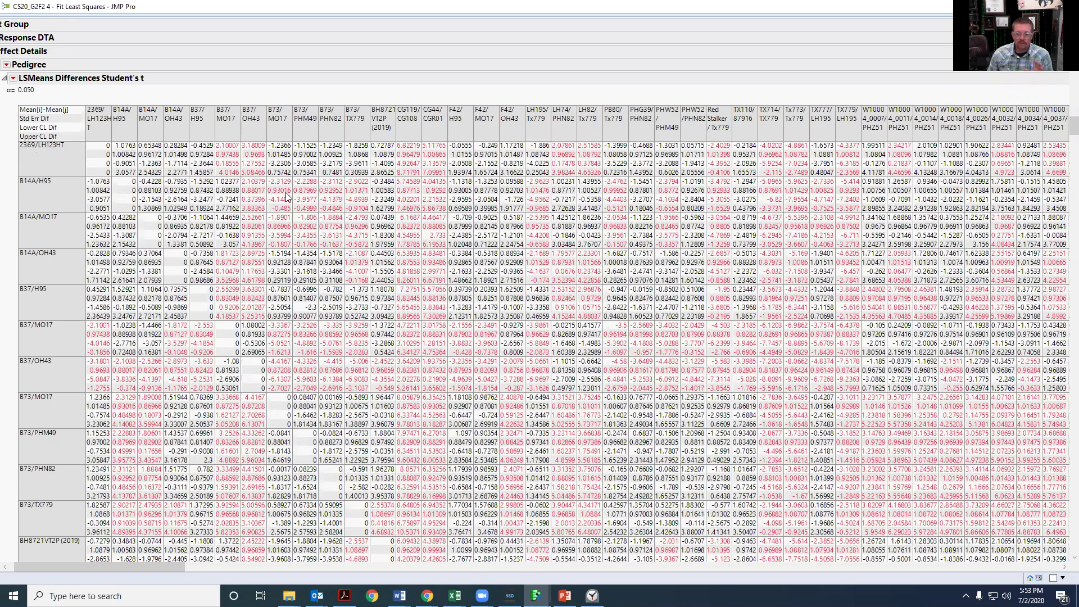
click(13, 79)
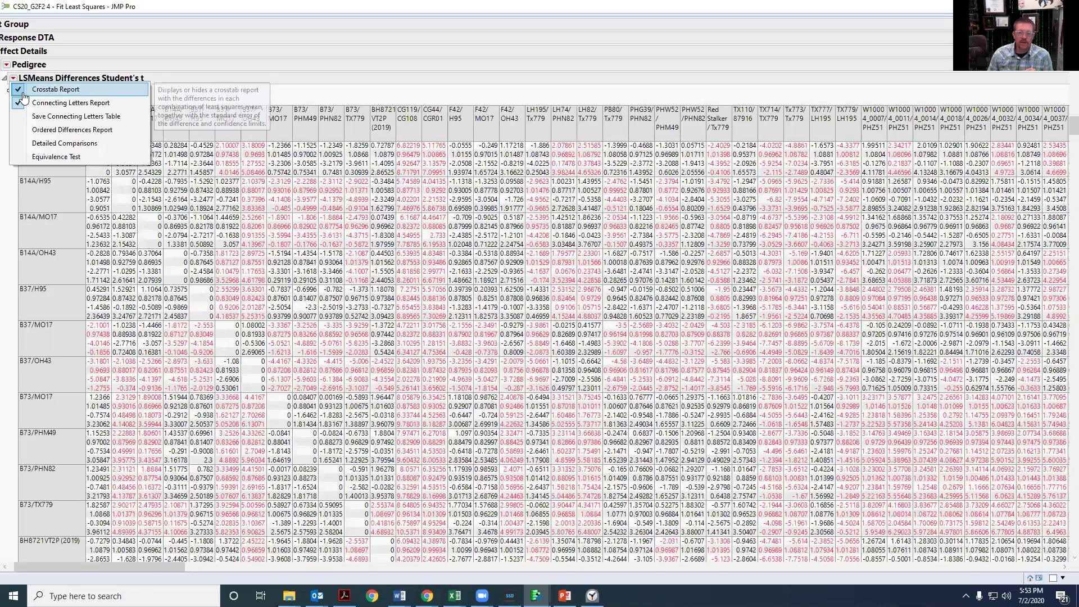
click(23, 92)
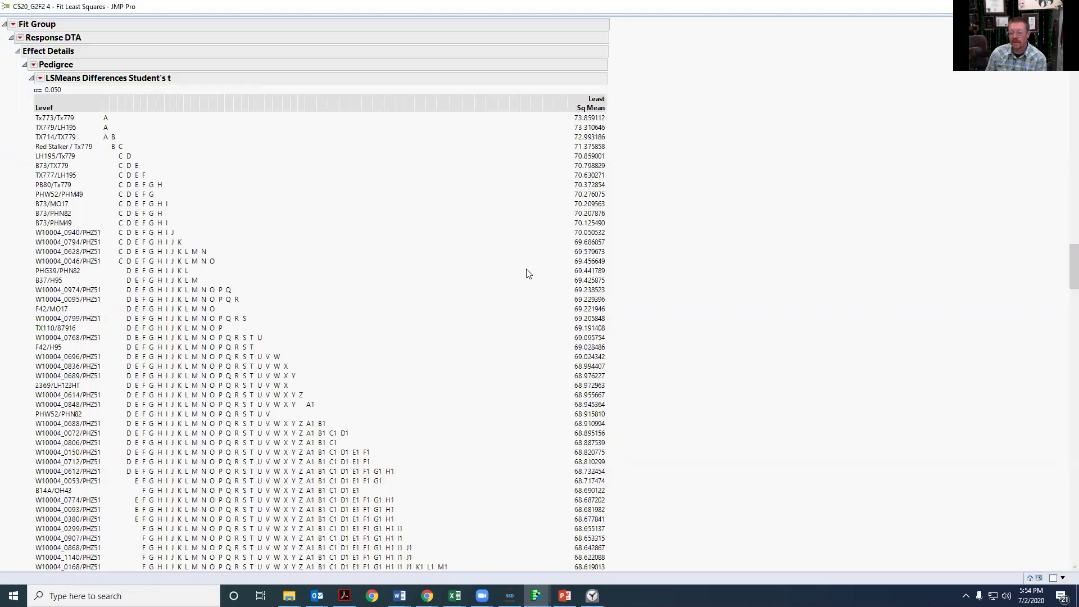
- Examine the connecting letters report of the Pedigree Student's t comparison for which pedigrees differ significantly in DTA
scroll(527, 404, down, 15)
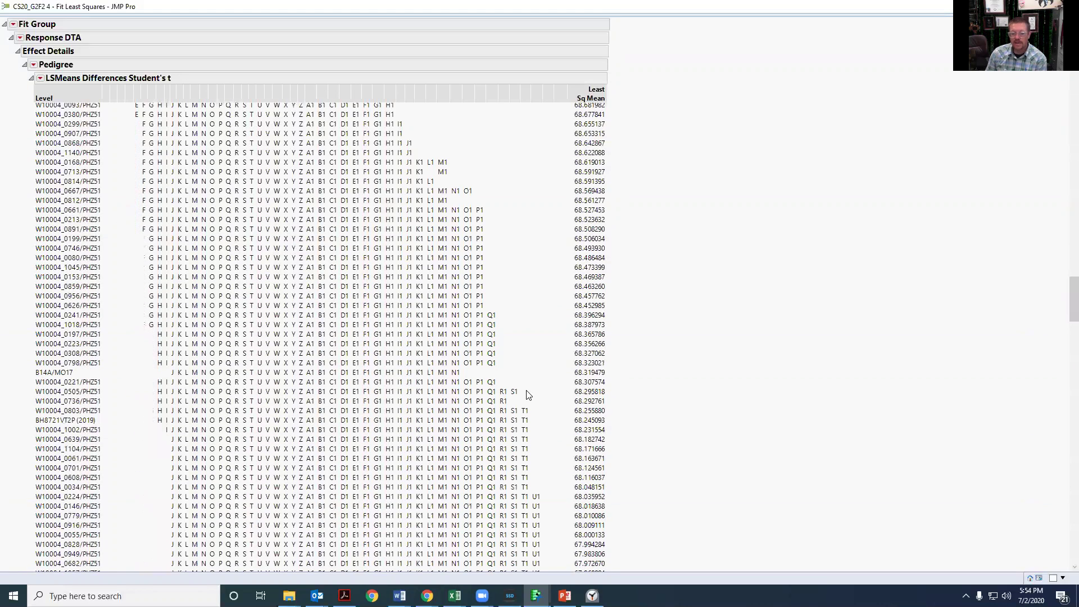
scroll(527, 392, down, 15)
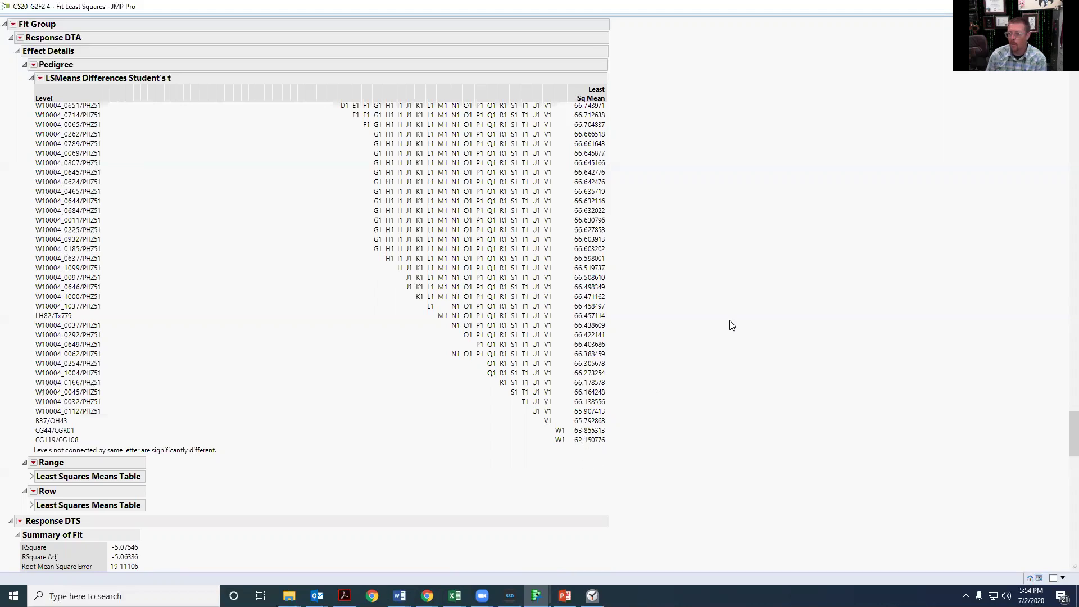
scroll(670, 373, up, 3)
scroll(618, 374, up, 10)
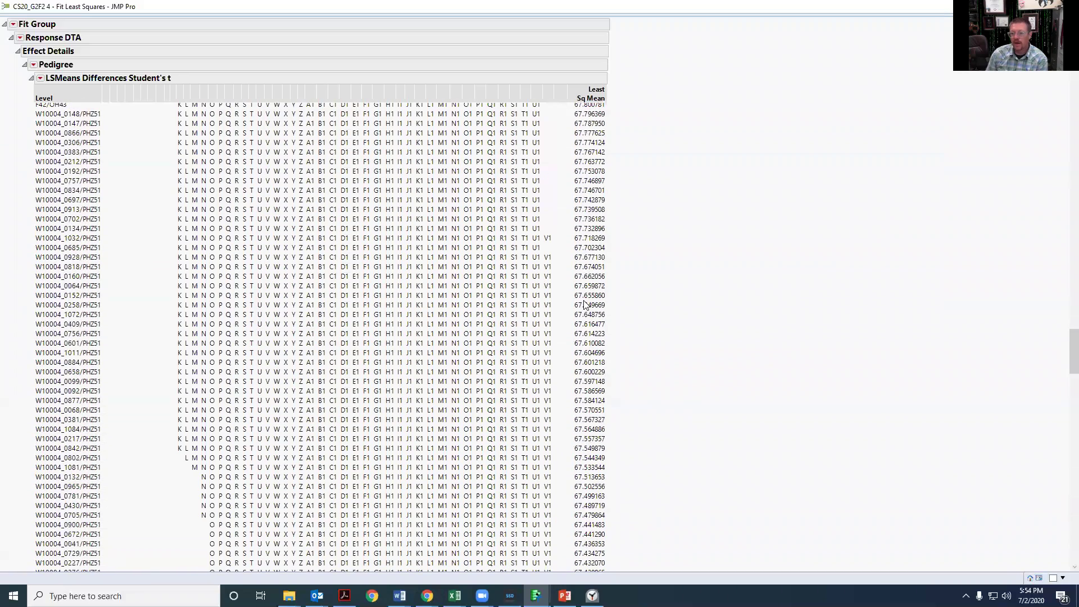
scroll(586, 301, up, 15)
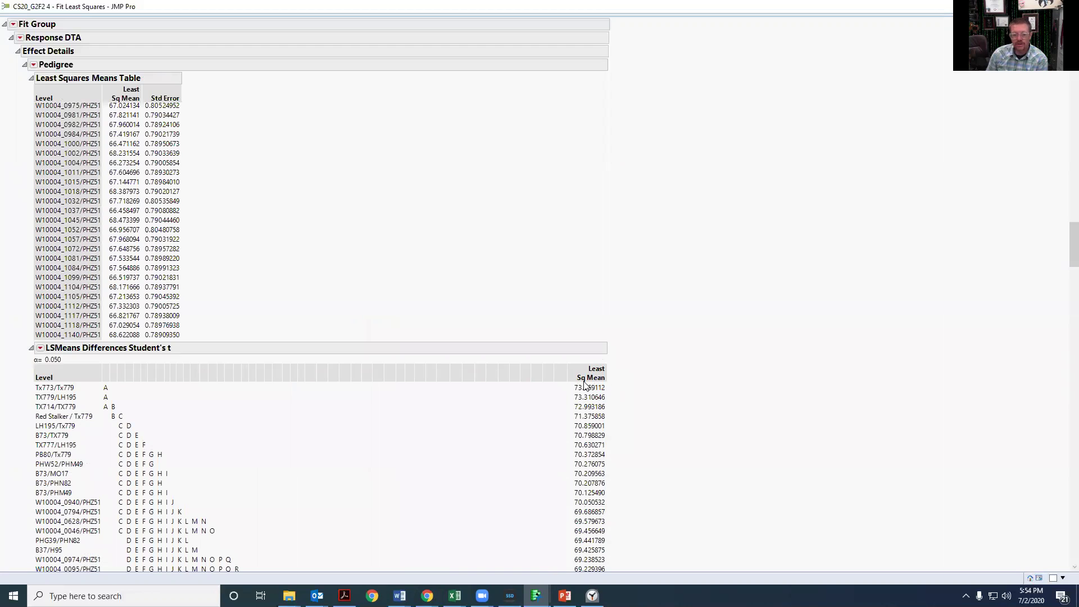
scroll(571, 418, down, 6)
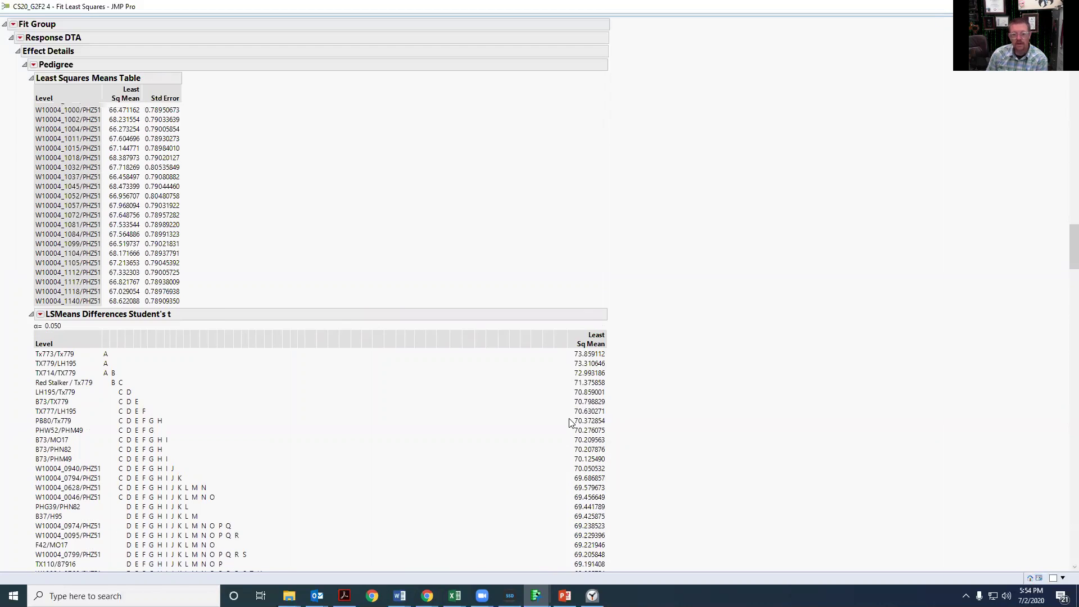
scroll(454, 435, down, 2)
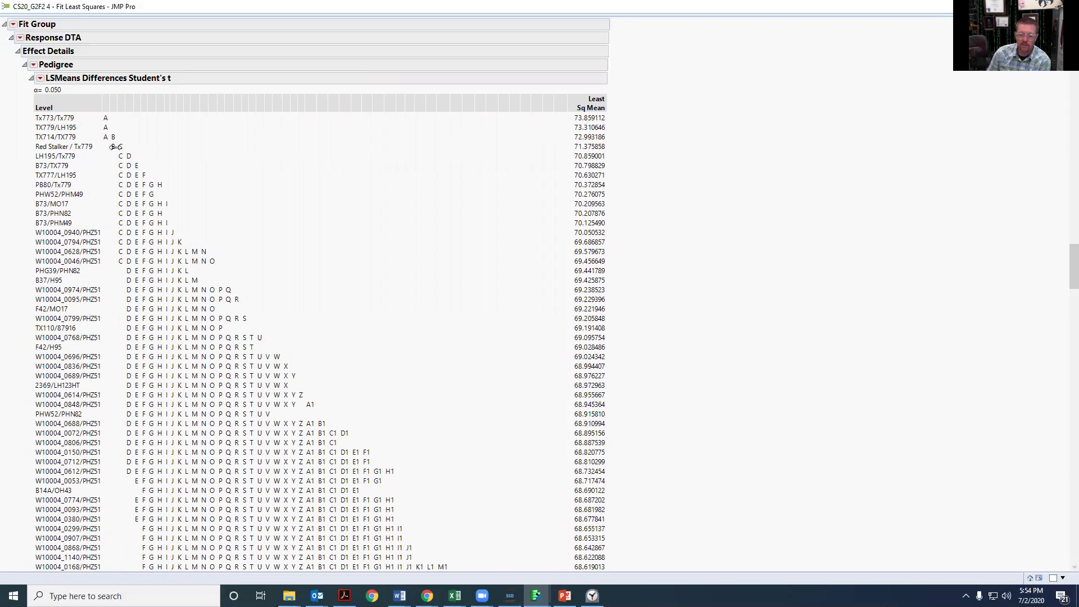
scroll(116, 206, down, 10)
scroll(117, 205, down, 15)
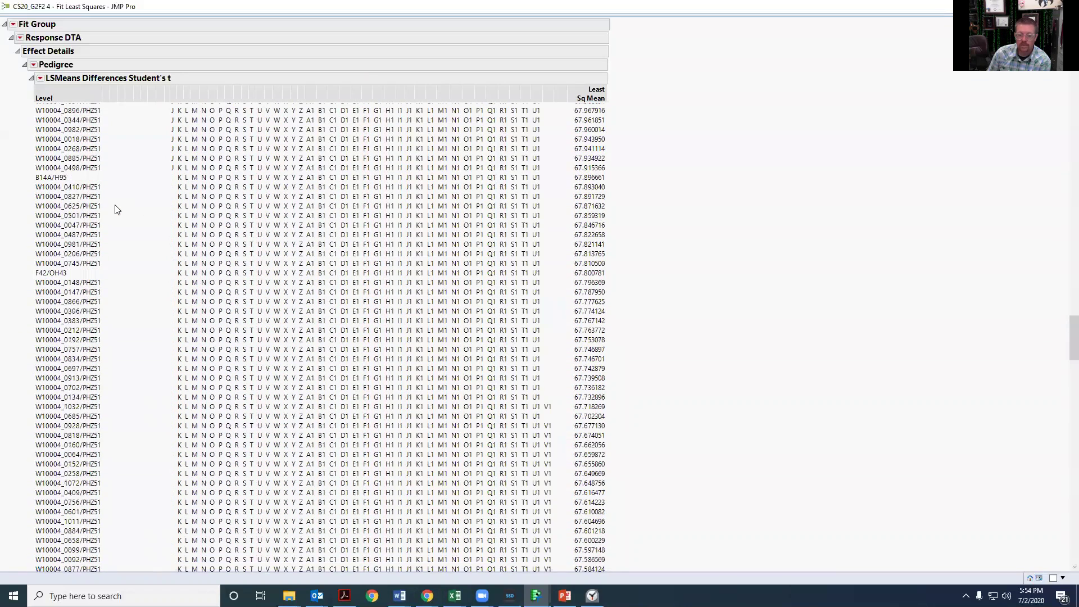
scroll(117, 213, down, 9)
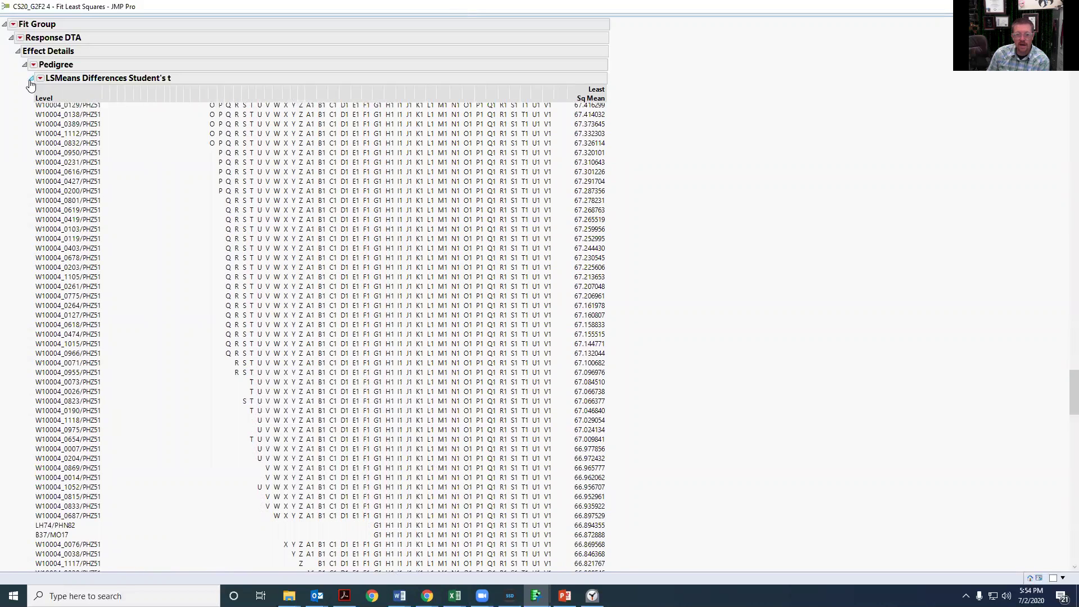
- Collapse the Least Squares Means Table and the whole Pedigree section in the Effect Details of Response DTA
scroll(549, 309, up, 8)
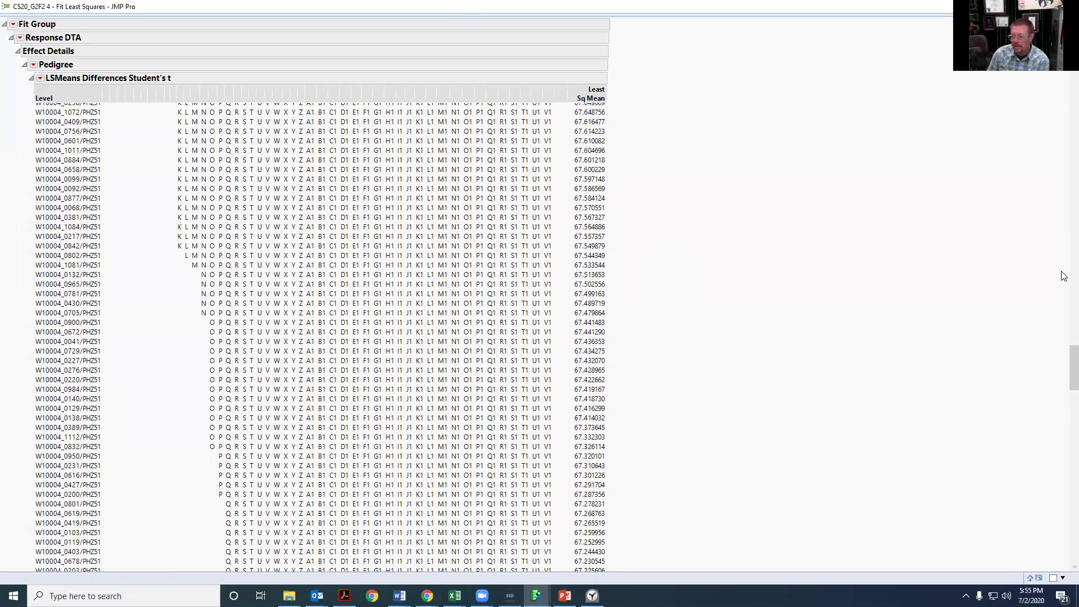
drag(1070, 358, 1056, 28)
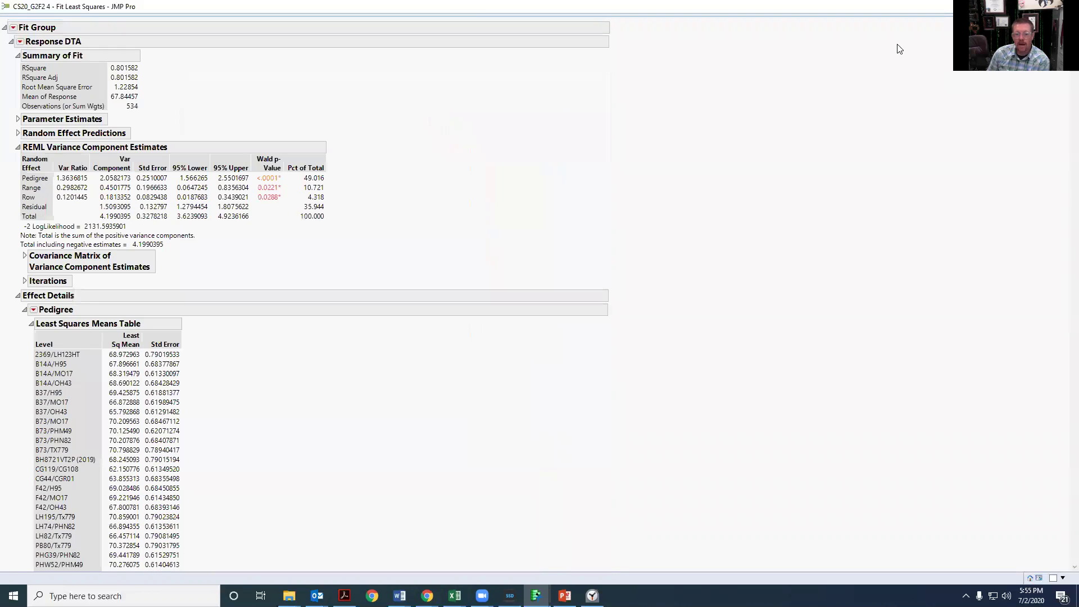
click(31, 325)
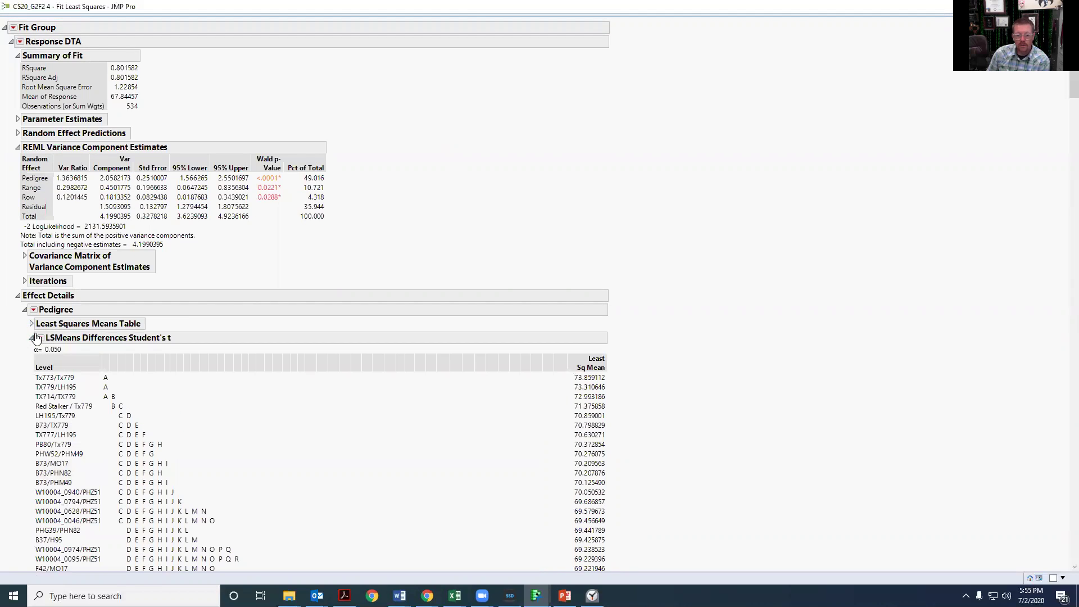
click(24, 310)
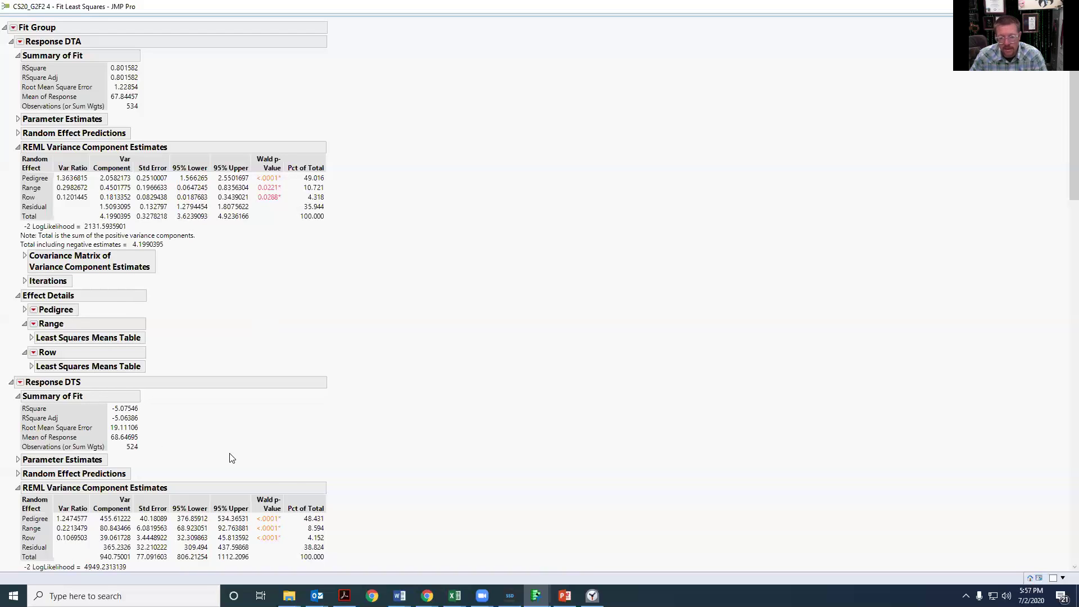
- Compare the fit summaries and REML variance component estimates of all responses, from DTA through STD
scroll(229, 458, down, 2)
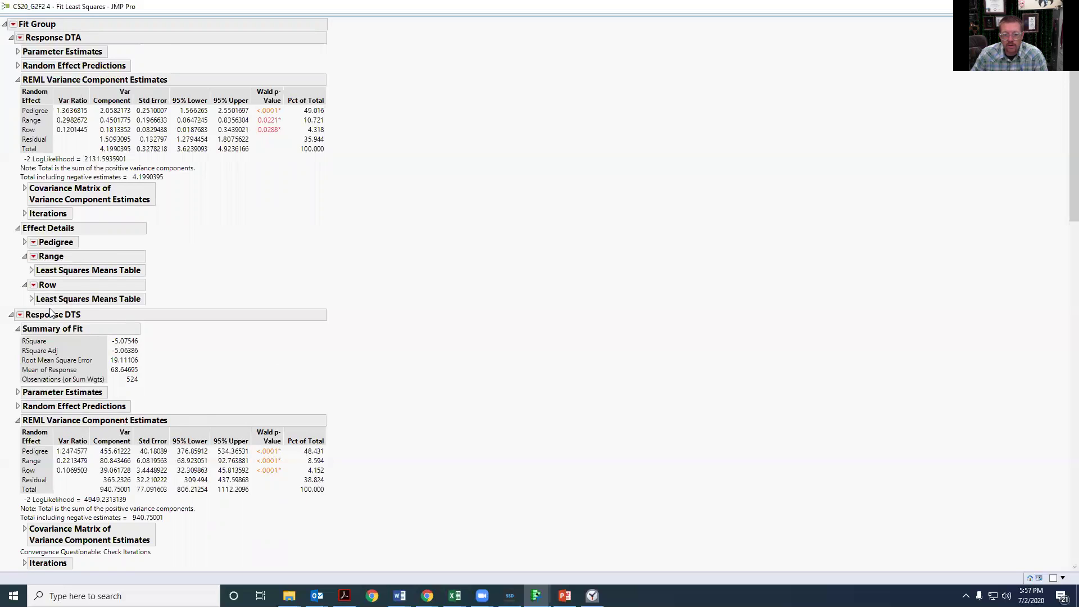
scroll(177, 336, down, 10)
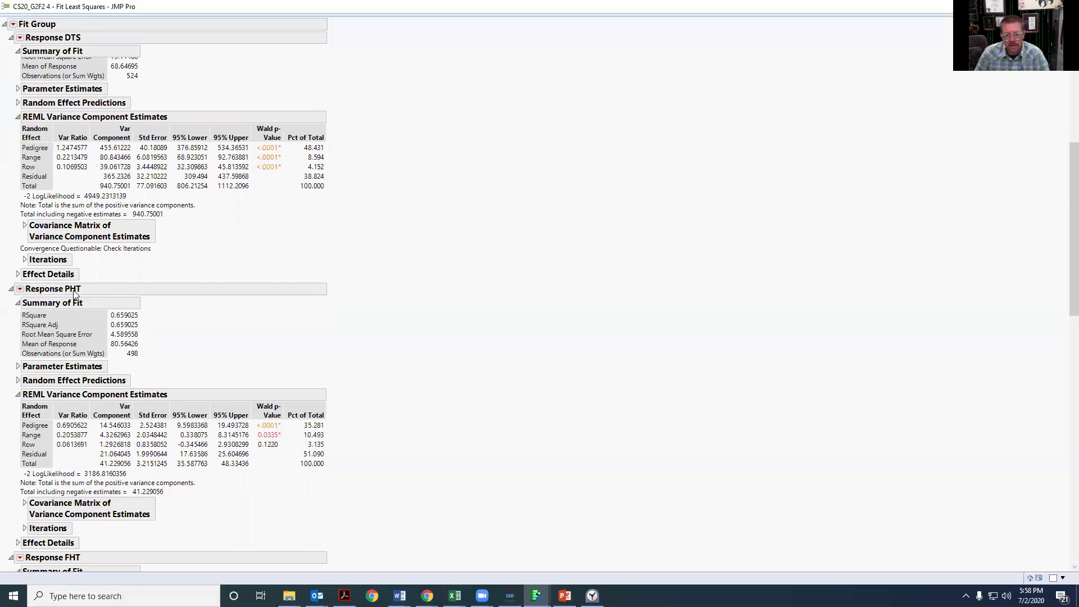
scroll(344, 508, down, 4)
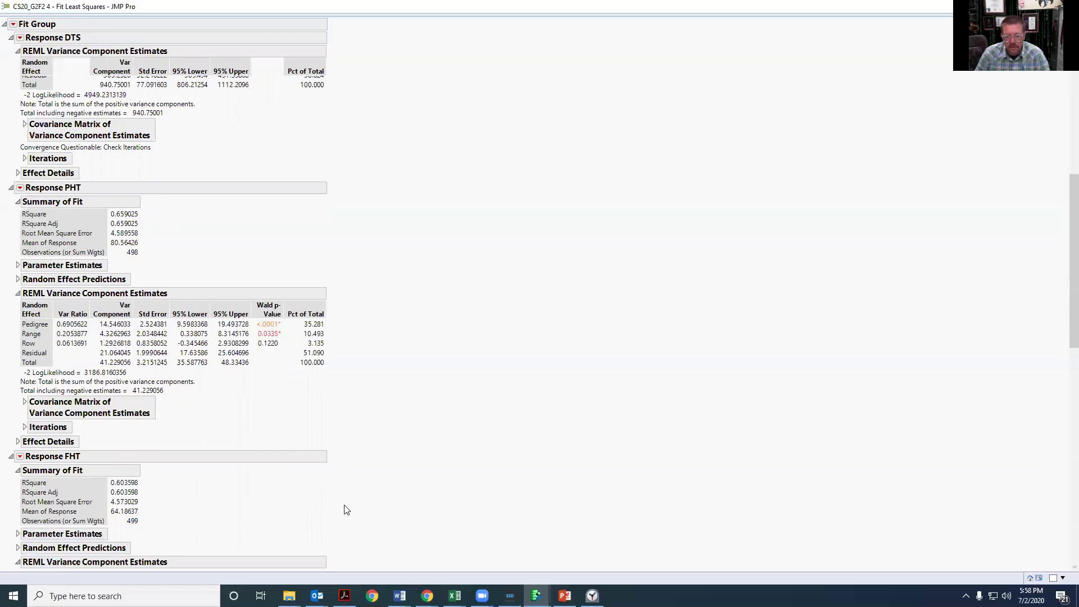
scroll(490, 537, down, 2)
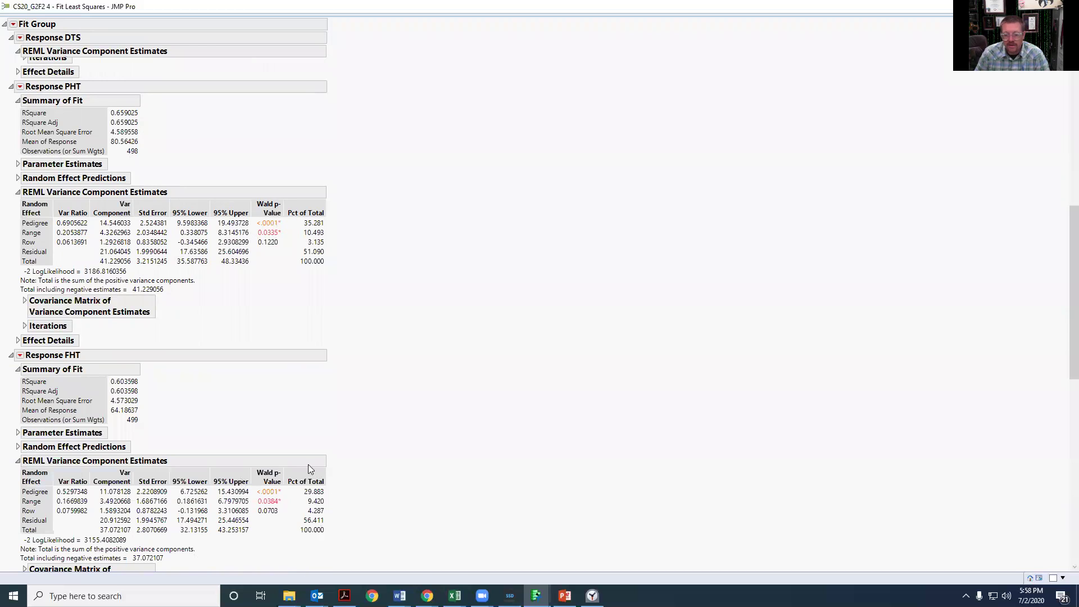
scroll(345, 511, down, 5)
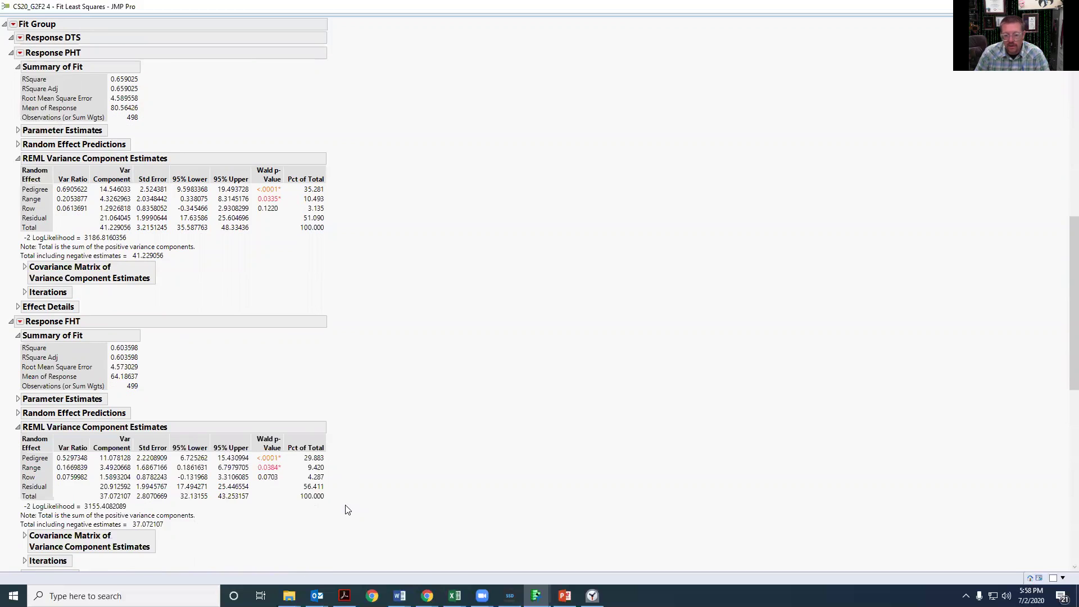
scroll(340, 500, down, 5)
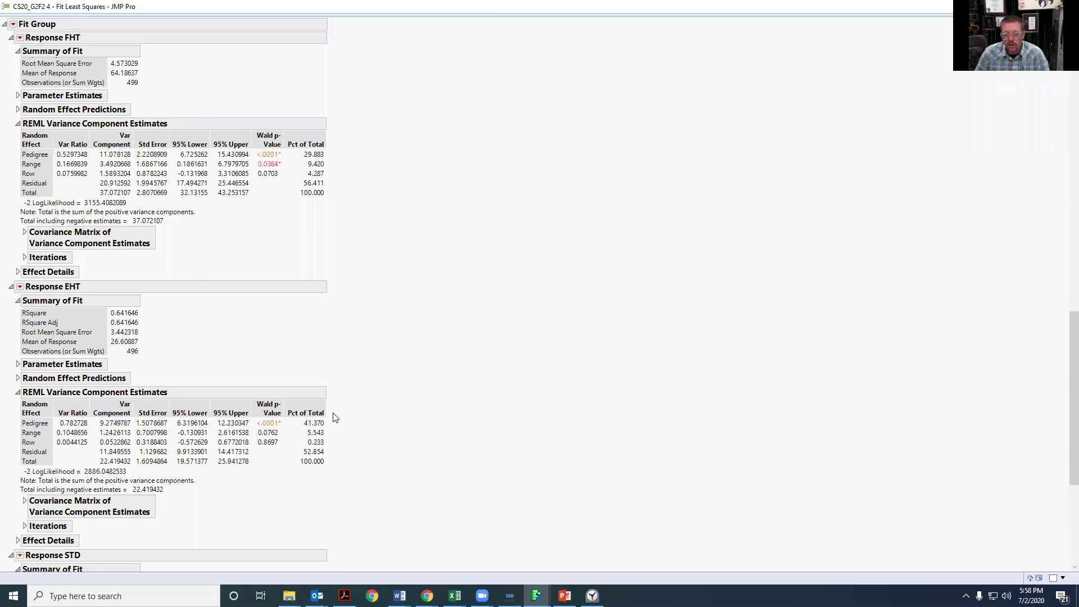
scroll(312, 443, up, 6)
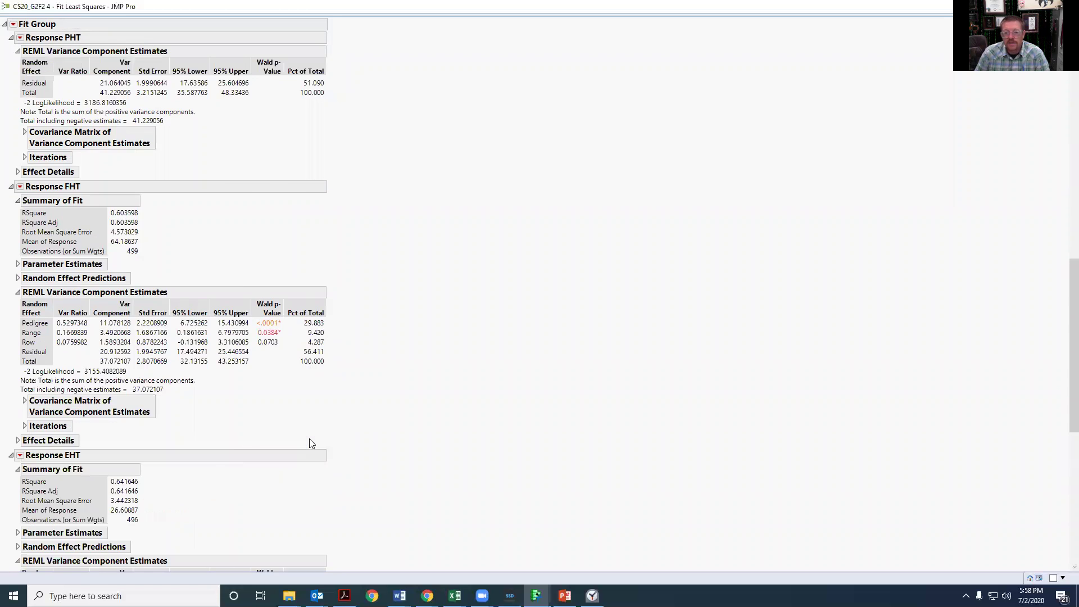
scroll(311, 444, down, 4)
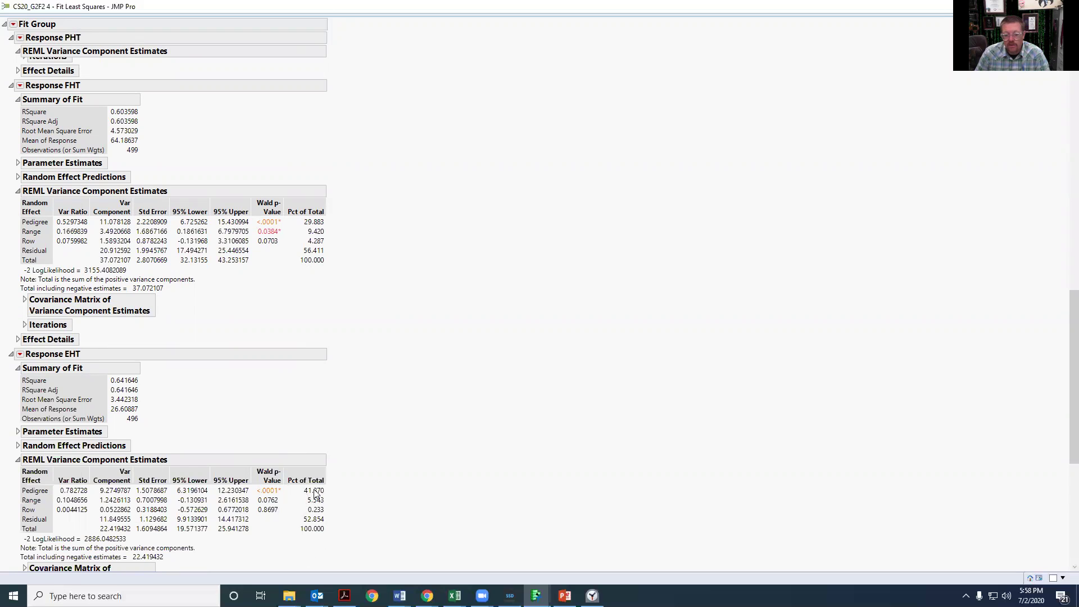
scroll(320, 563, down, 9)
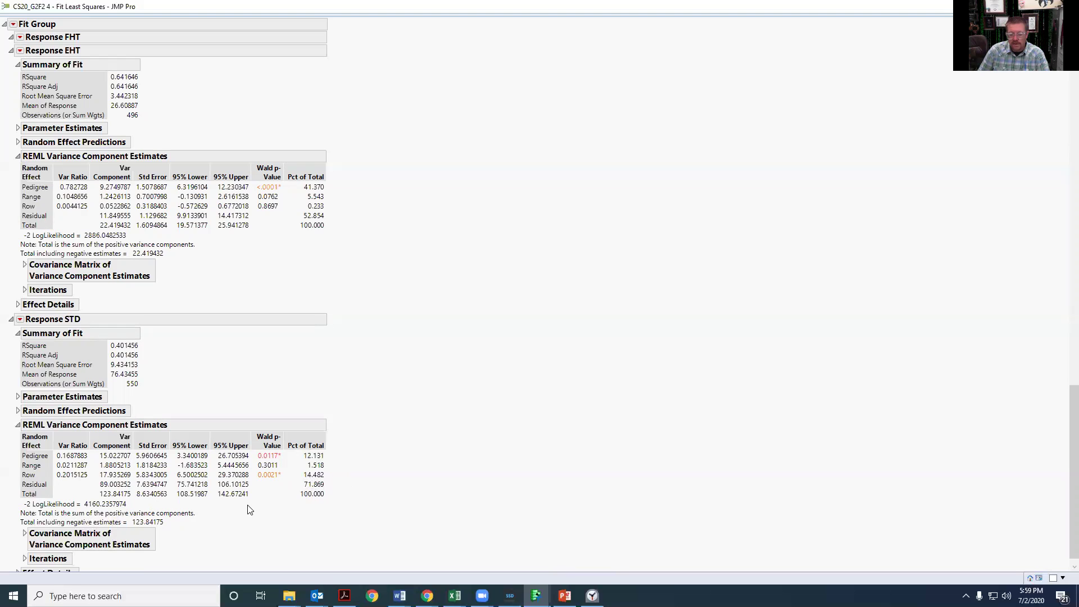
scroll(266, 462, down, 1)
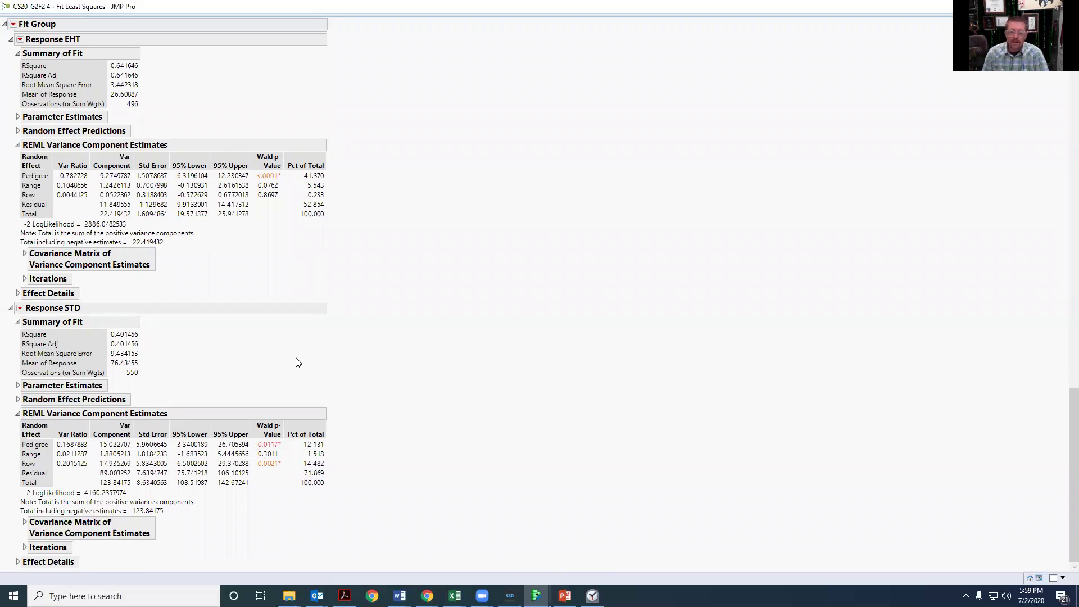
scroll(298, 364, up, 3)
scroll(298, 365, up, 20)
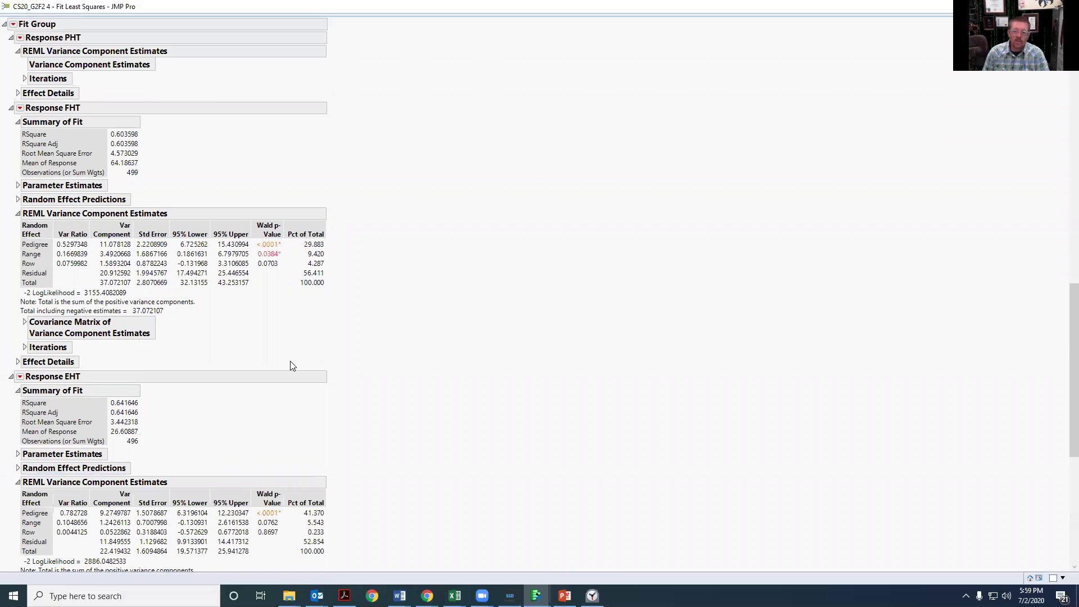
scroll(280, 313, up, 7)
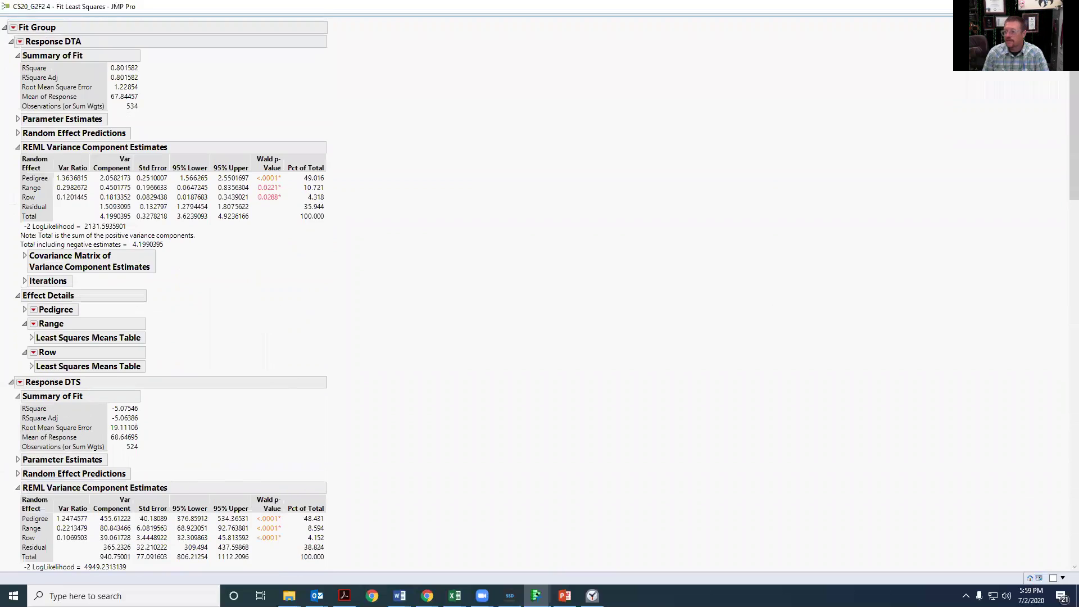
- In the model specification, remove the random effect attribute from Pedigree, Range and Row so they are fitted as fixed effects
key(alt+Tab)
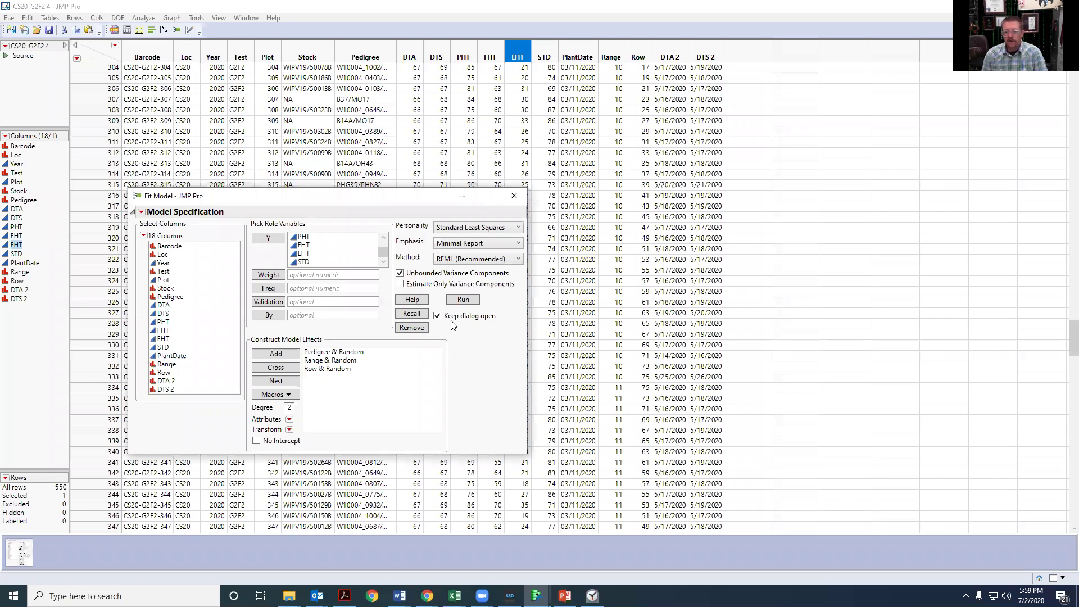
click(349, 352)
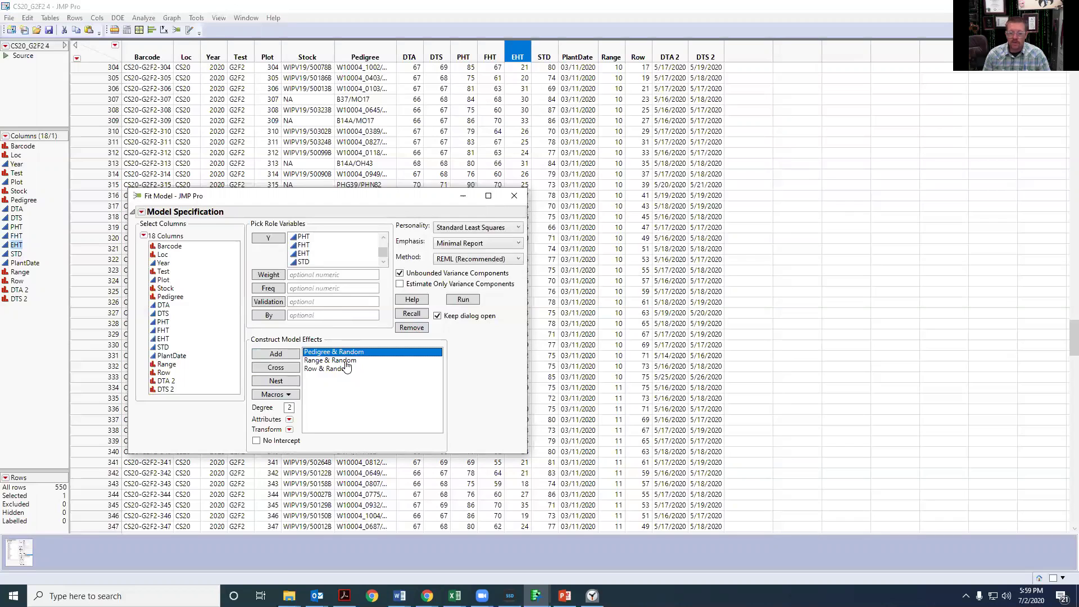
shift+click(349, 369)
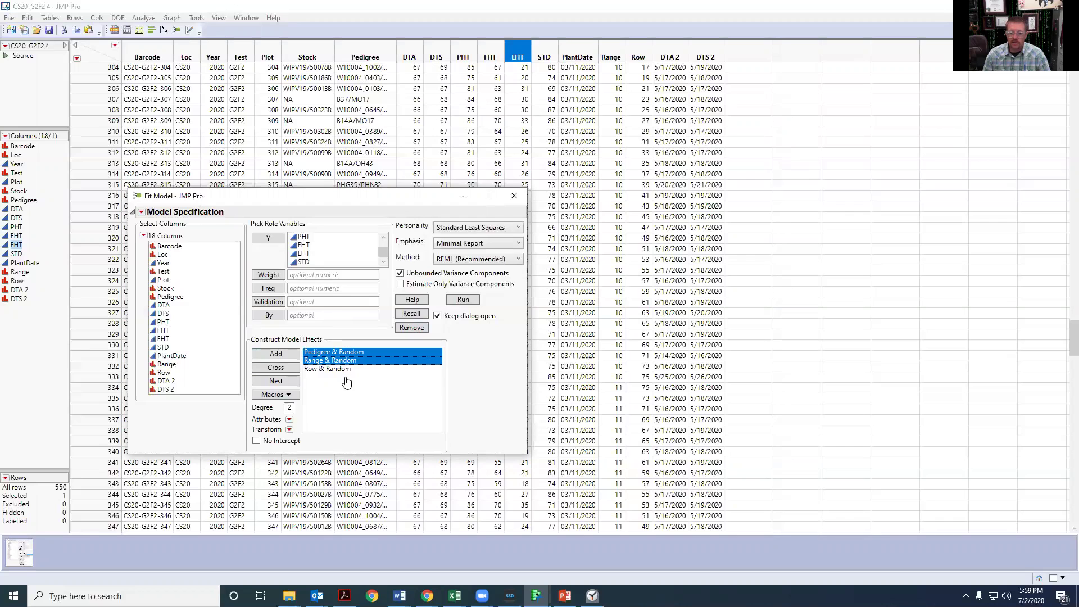
click(288, 420)
click(294, 430)
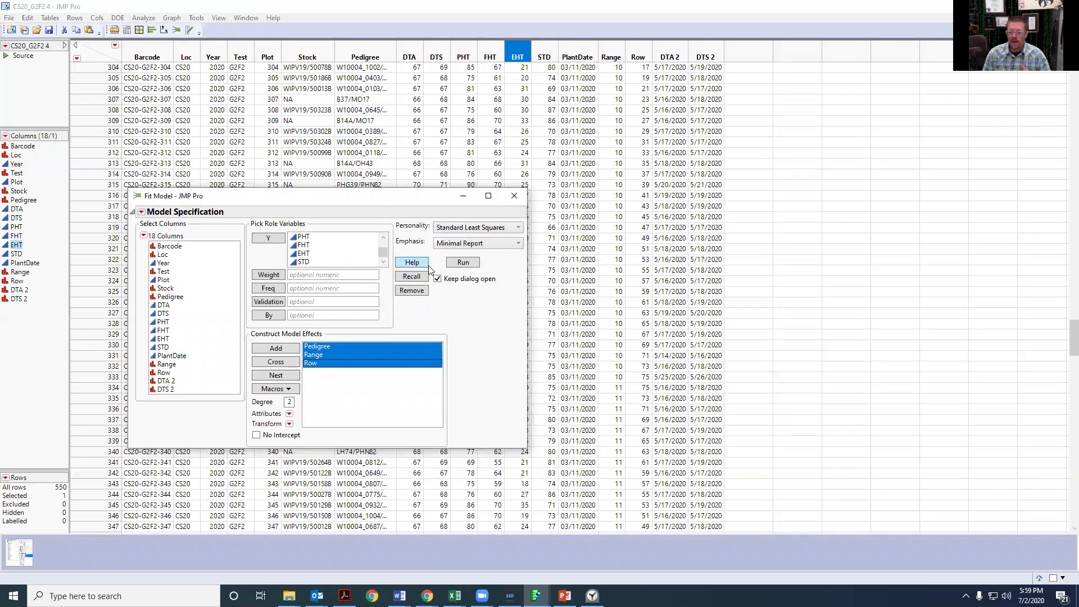
- Run the fixed-effects model with each Y fitted separately and maximize the resulting report
click(454, 262)
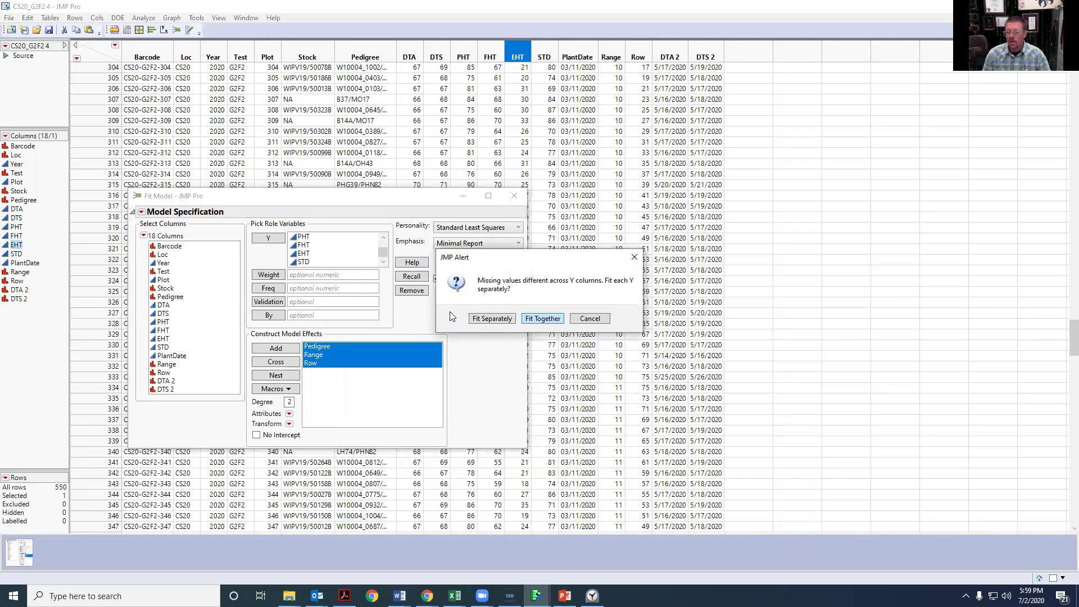
click(494, 321)
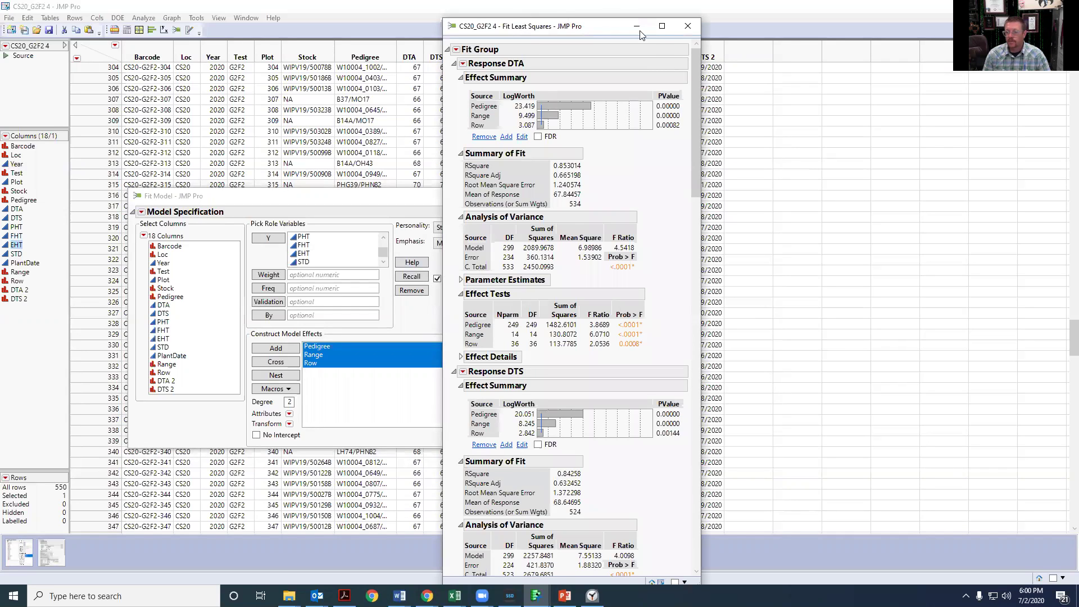
click(662, 26)
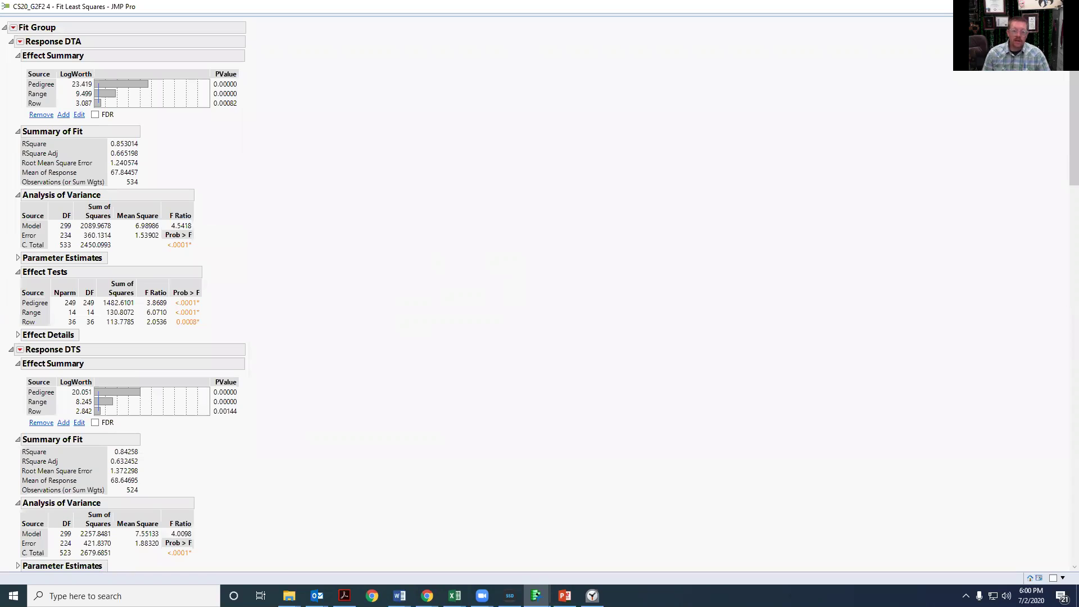
- Add a Residual by Predicted plot to Response DTA and enlarge it to fill most of the report's width
click(19, 42)
mouse_move(74, 69)
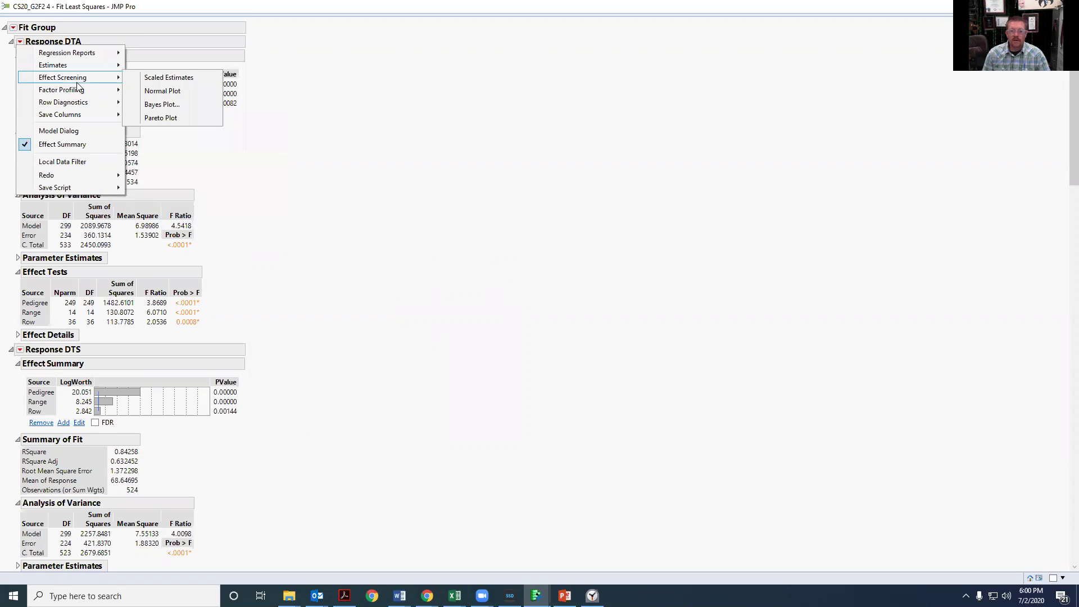
mouse_move(87, 104)
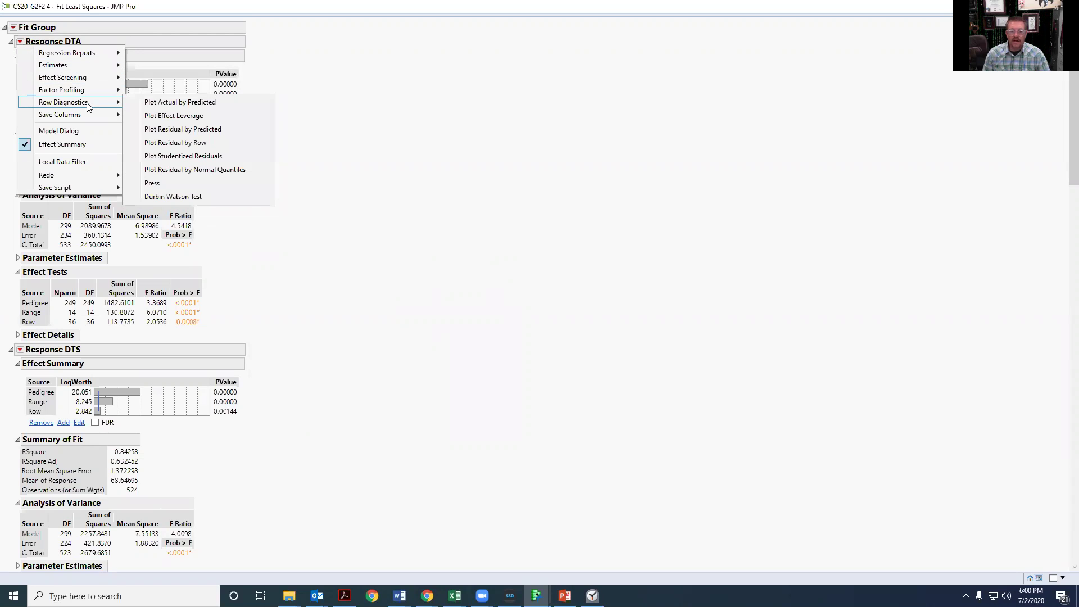
click(20, 43)
click(20, 43)
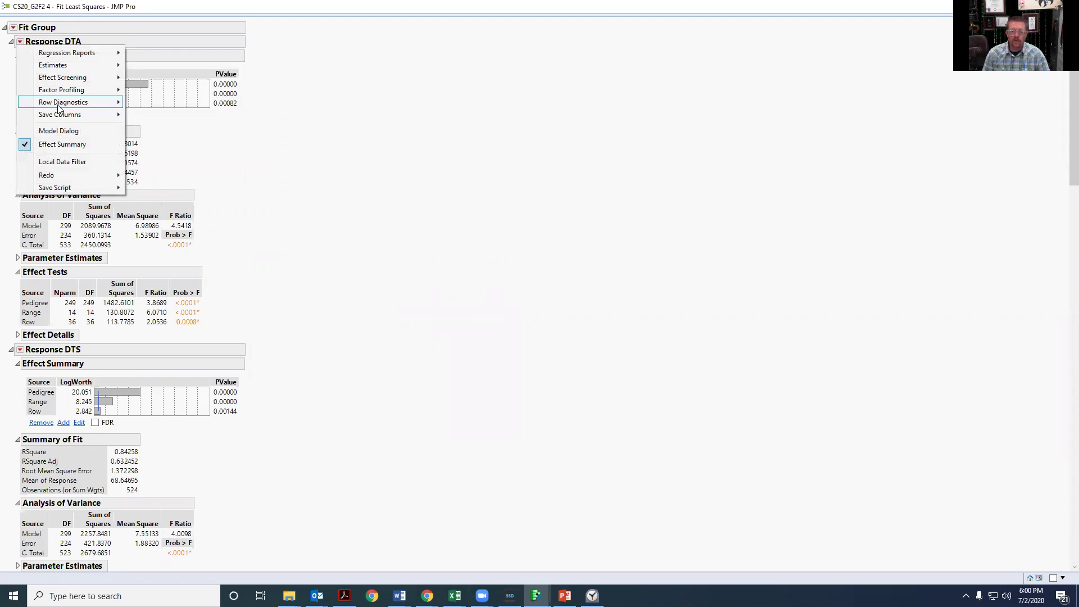
mouse_move(59, 108)
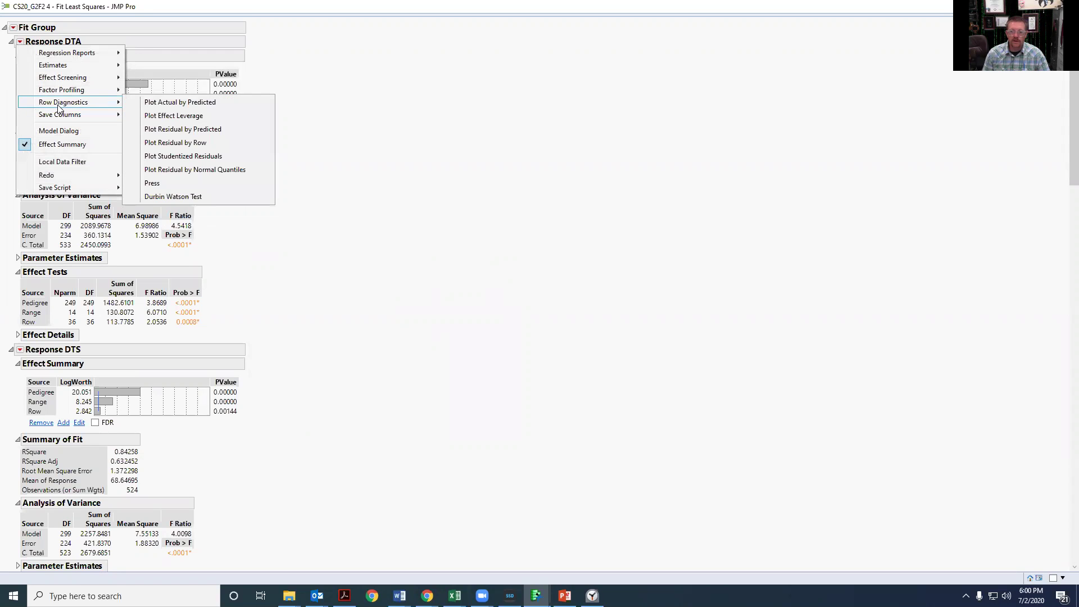
click(162, 130)
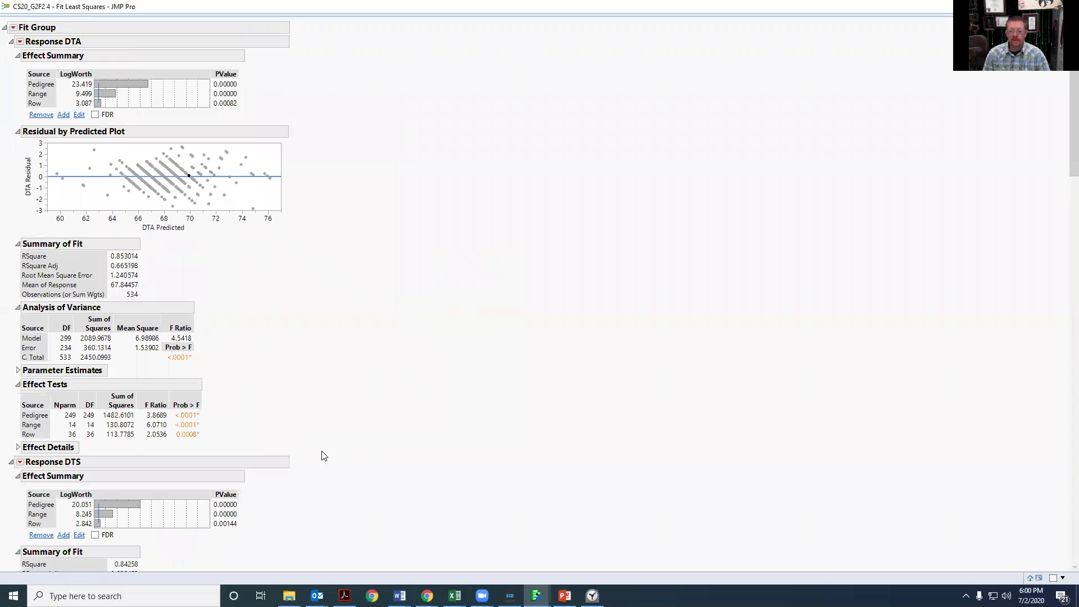
drag(279, 208, 771, 459)
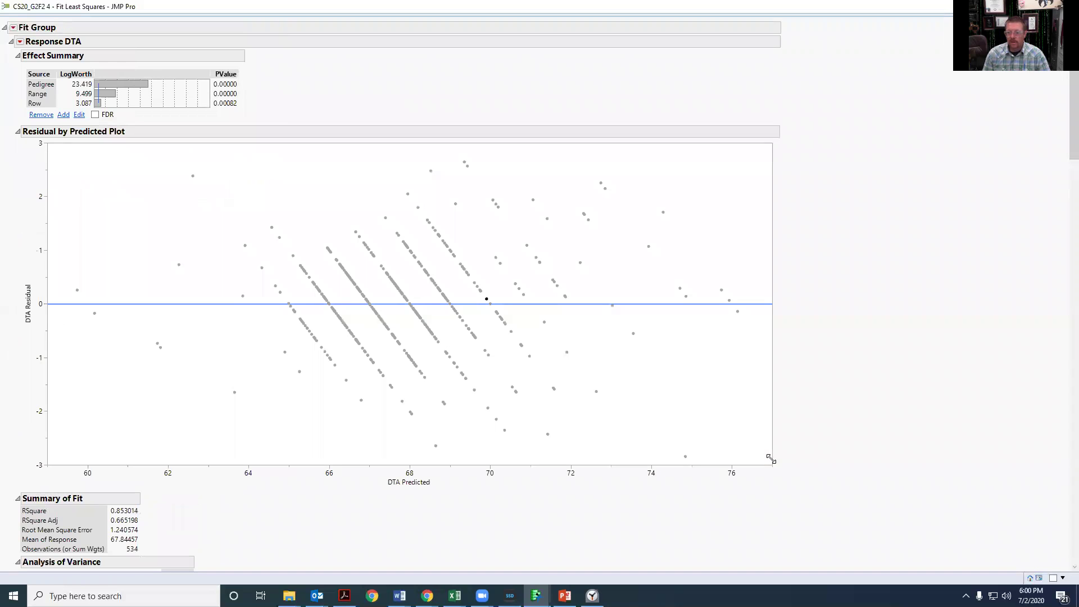
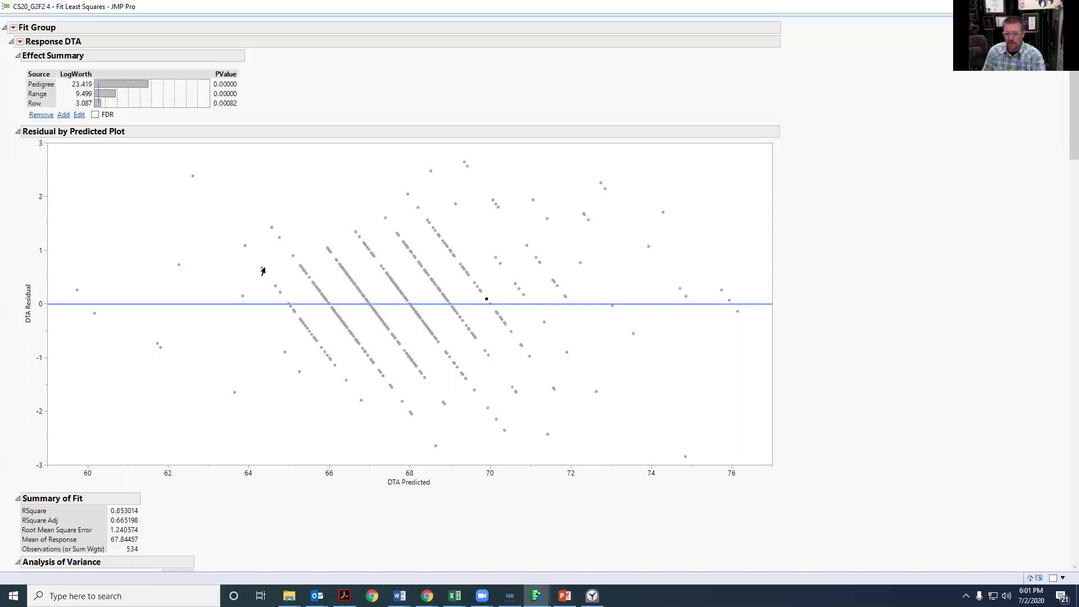
- Expand the Effect Details of Response DTA, add an LSMeans Student's t comparison for Pedigree and hide its crosstab report
scroll(272, 303, down, 5)
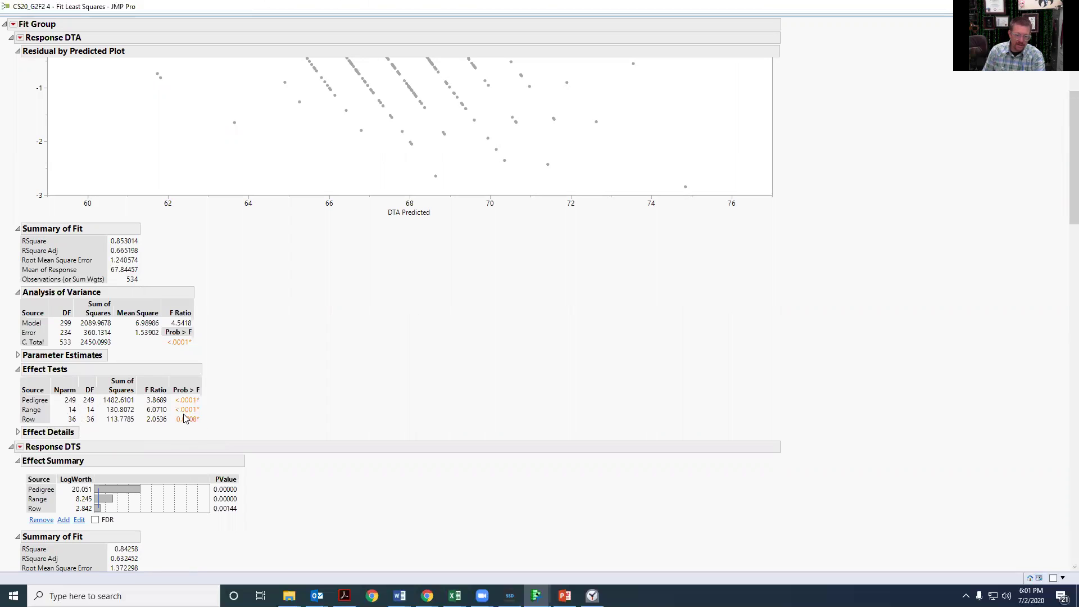
click(18, 432)
scroll(335, 429, down, 5)
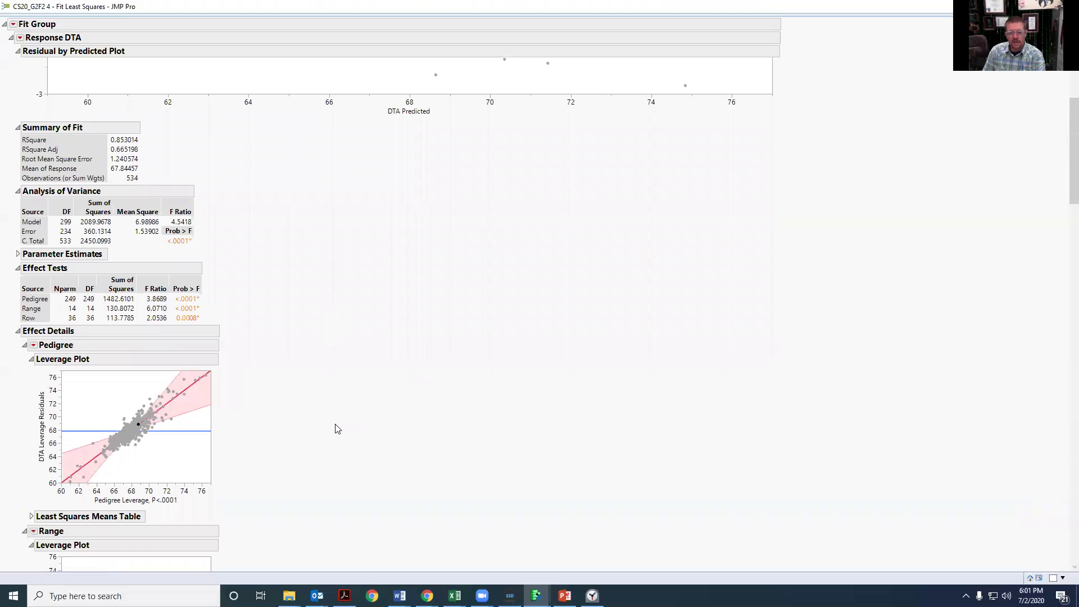
click(34, 243)
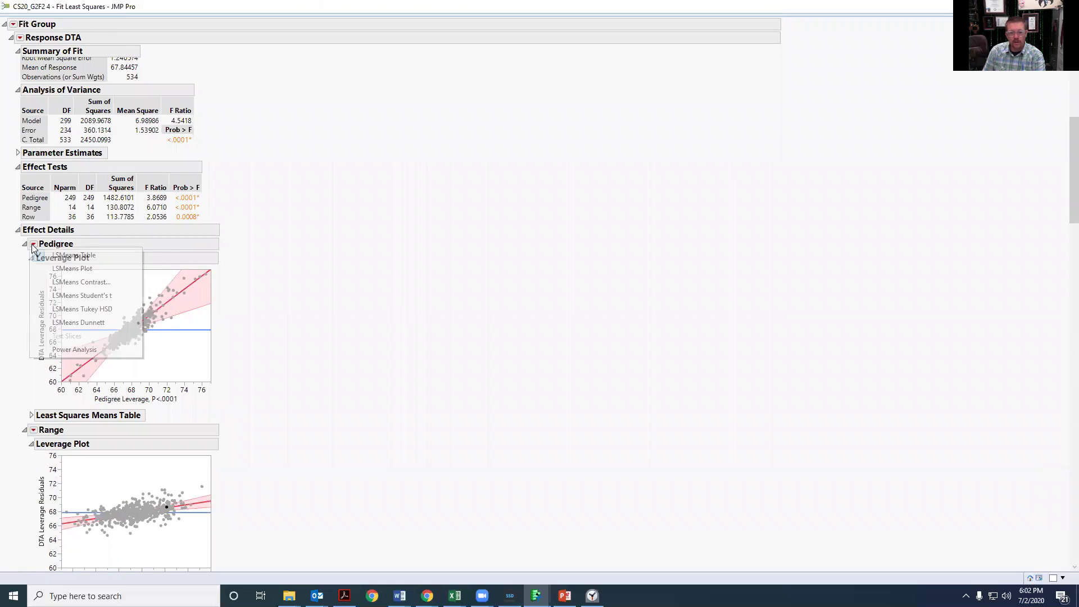
click(50, 296)
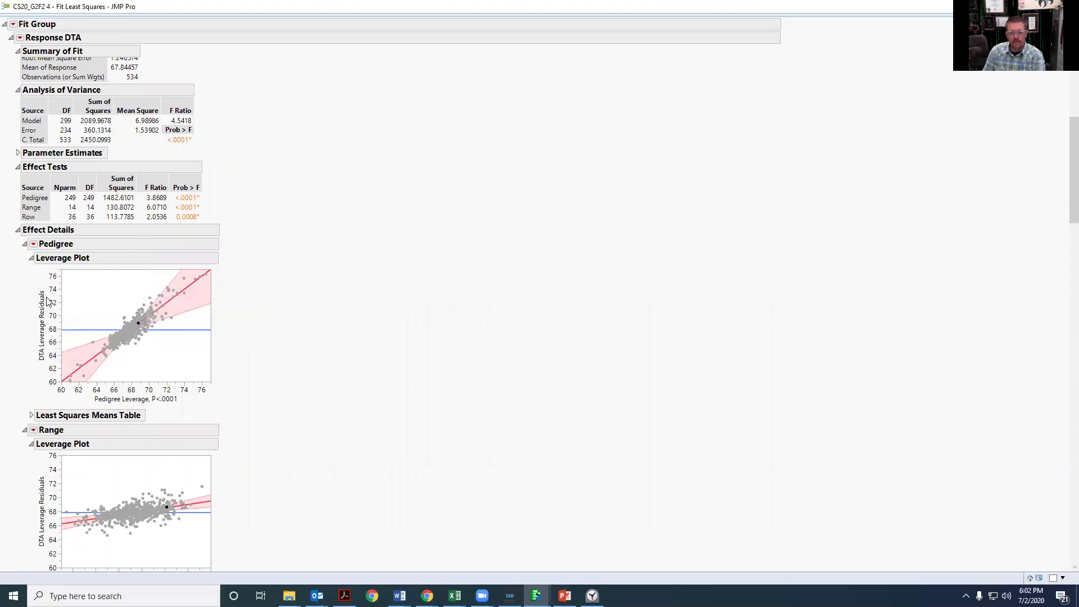
click(12, 79)
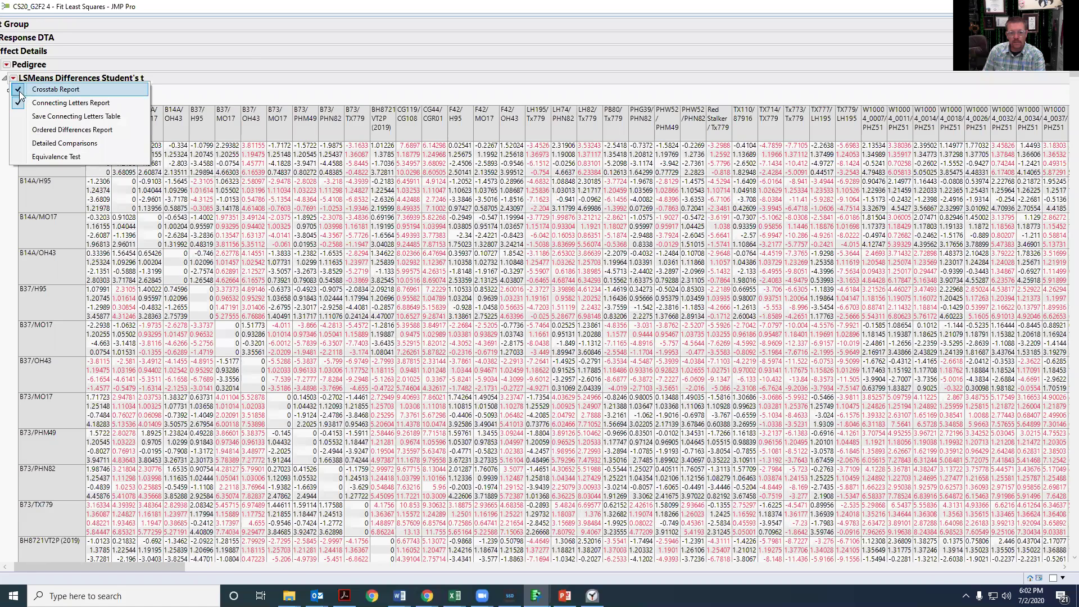
click(56, 90)
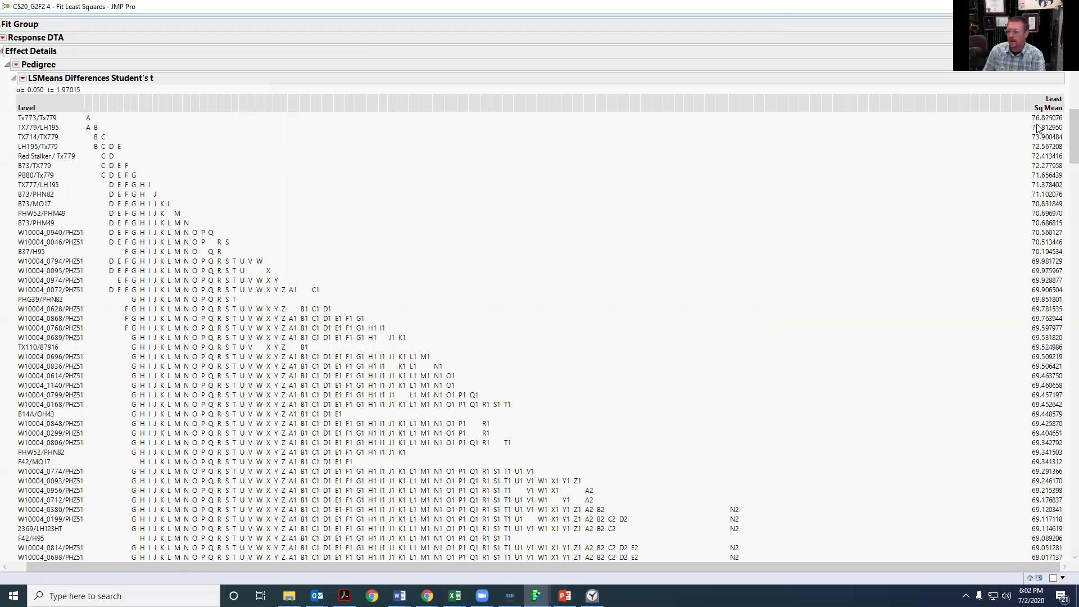
- Examine the Pedigree connecting letters report for DTA from the highest to the lowest least squares means
drag(1065, 134, 1064, 382)
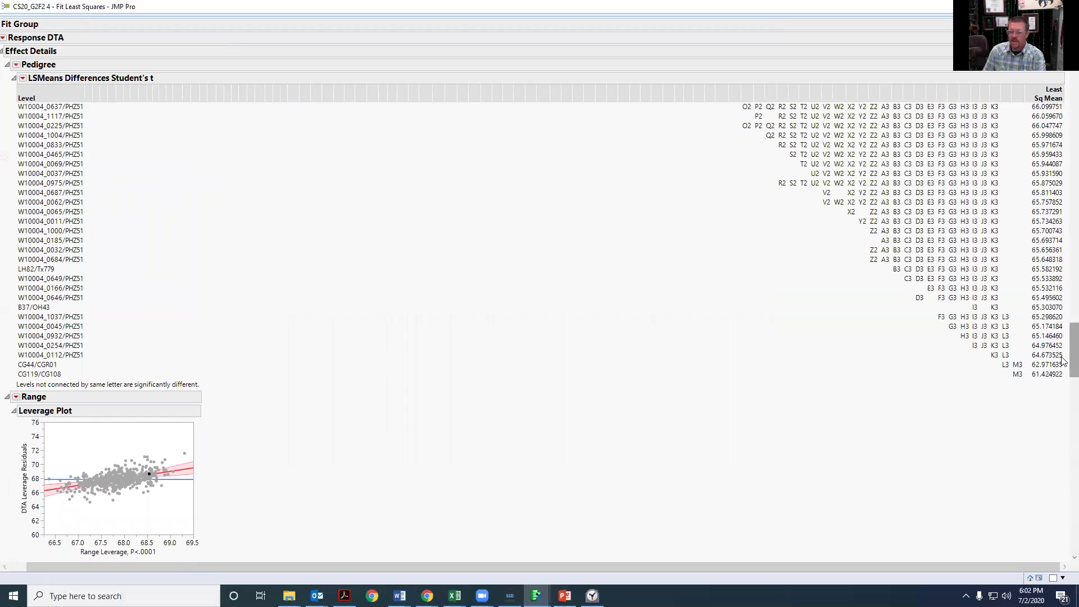
scroll(1062, 356, up, 1)
scroll(1062, 357, up, 20)
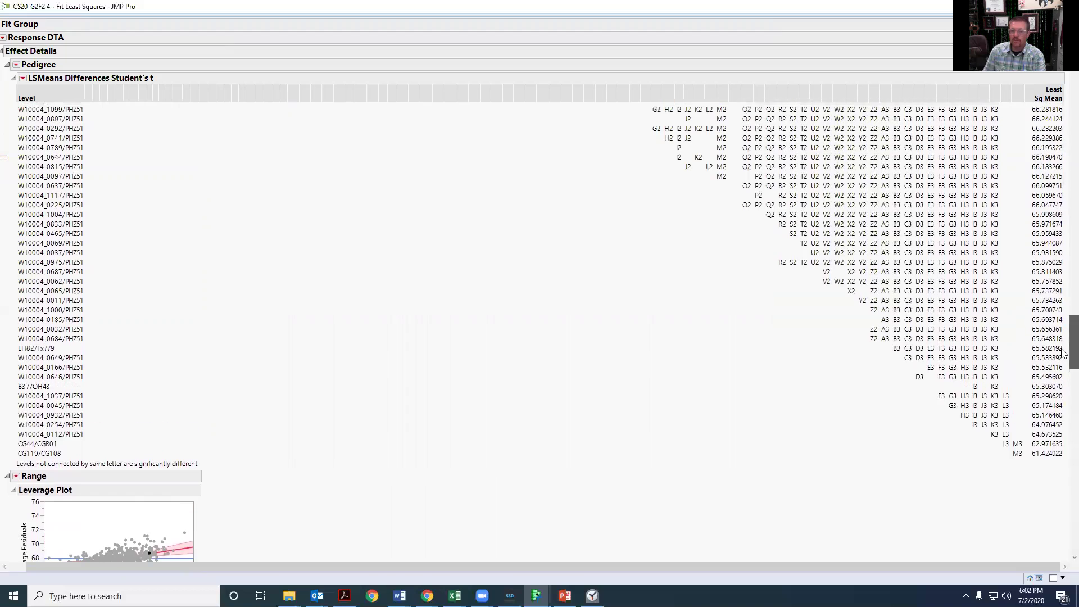
scroll(1063, 110, up, 15)
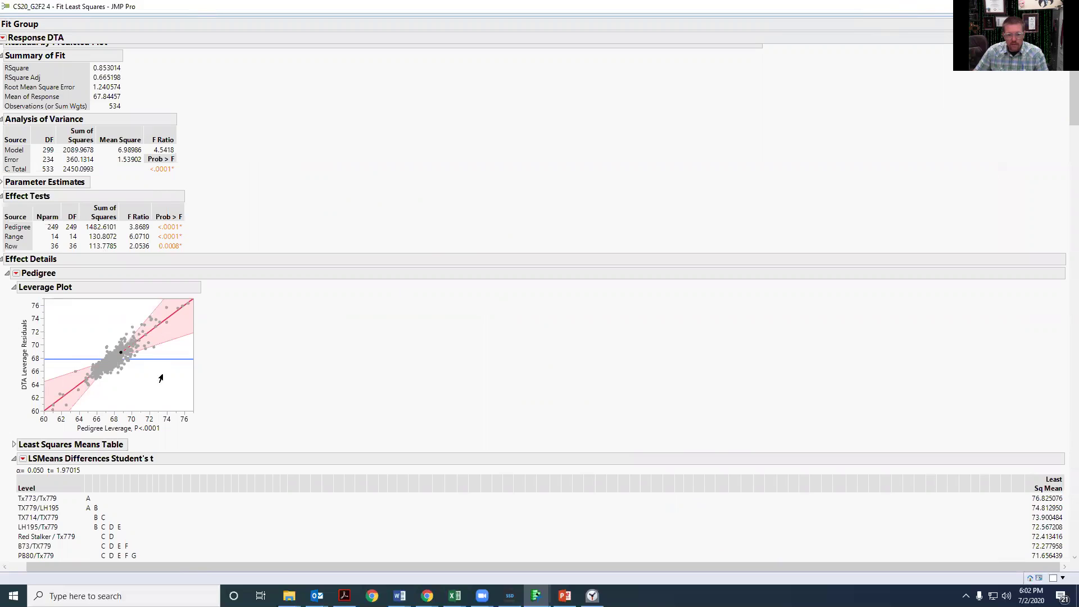
- Select the outlying point near 64 in the Pedigree leverage plot and collapse the LSMeans Differences Student's t report
click(75, 371)
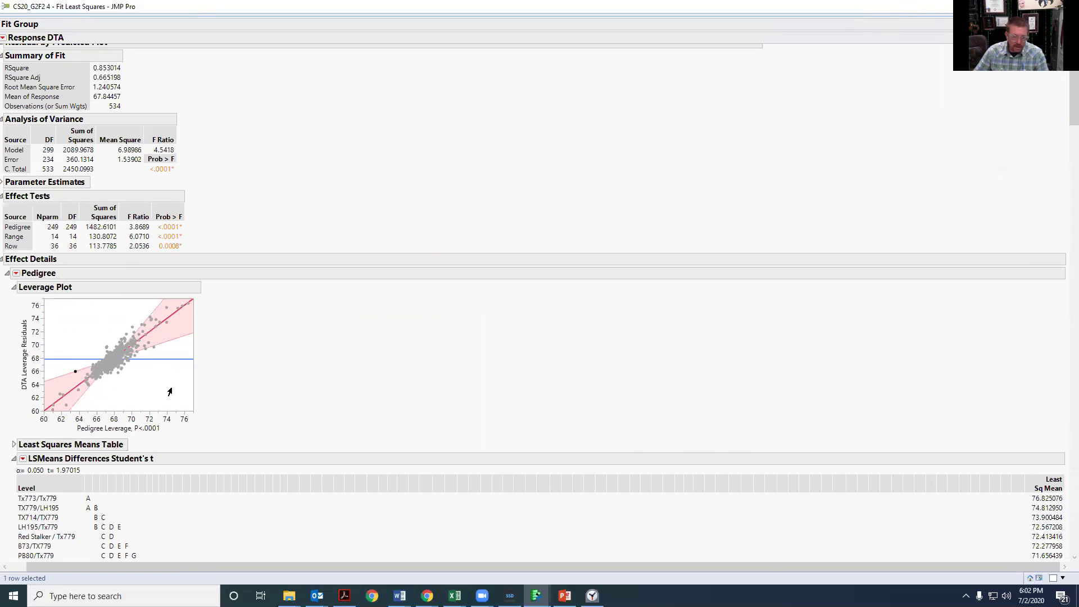
scroll(256, 400, down, 6)
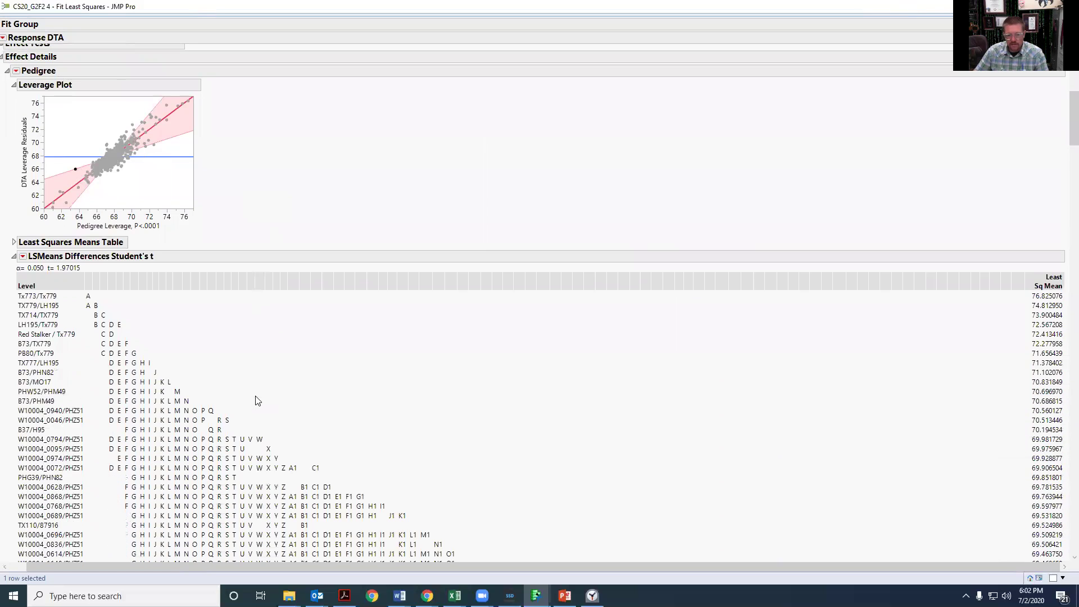
click(13, 256)
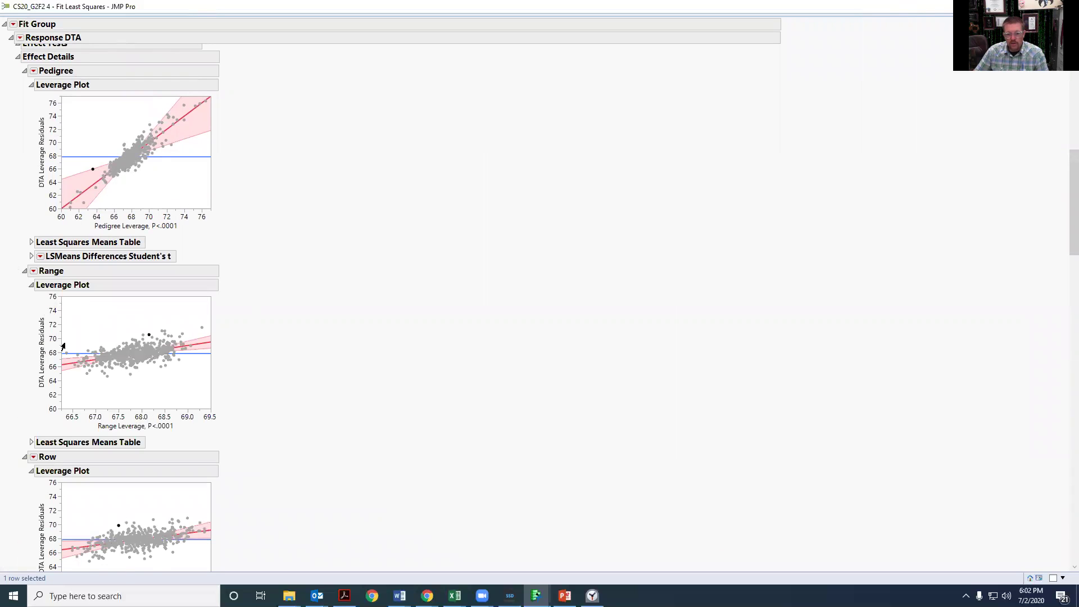
scroll(202, 371, down, 2)
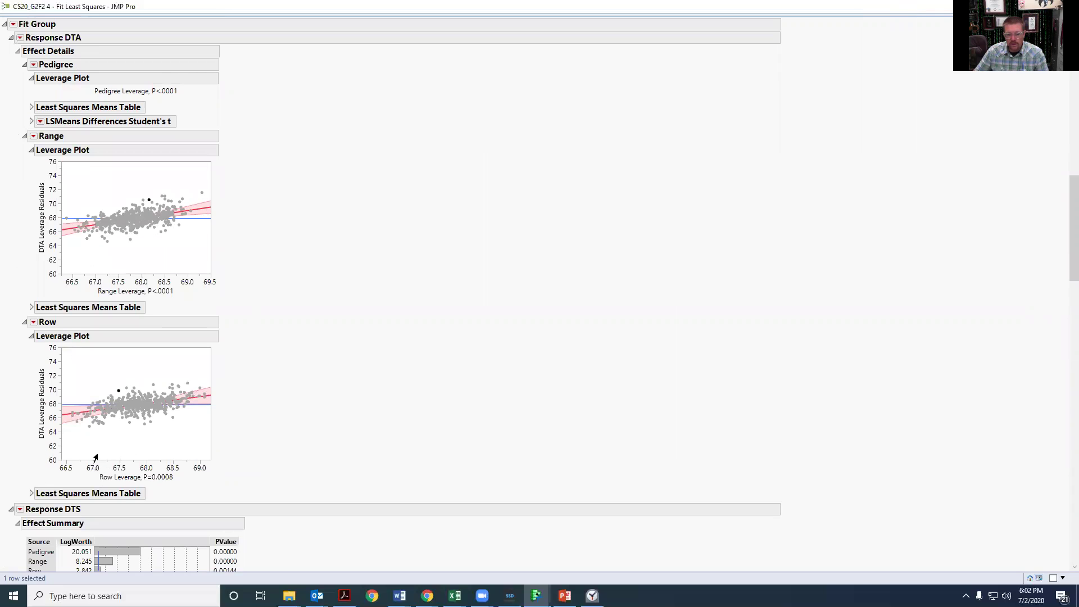
scroll(135, 186, up, 4)
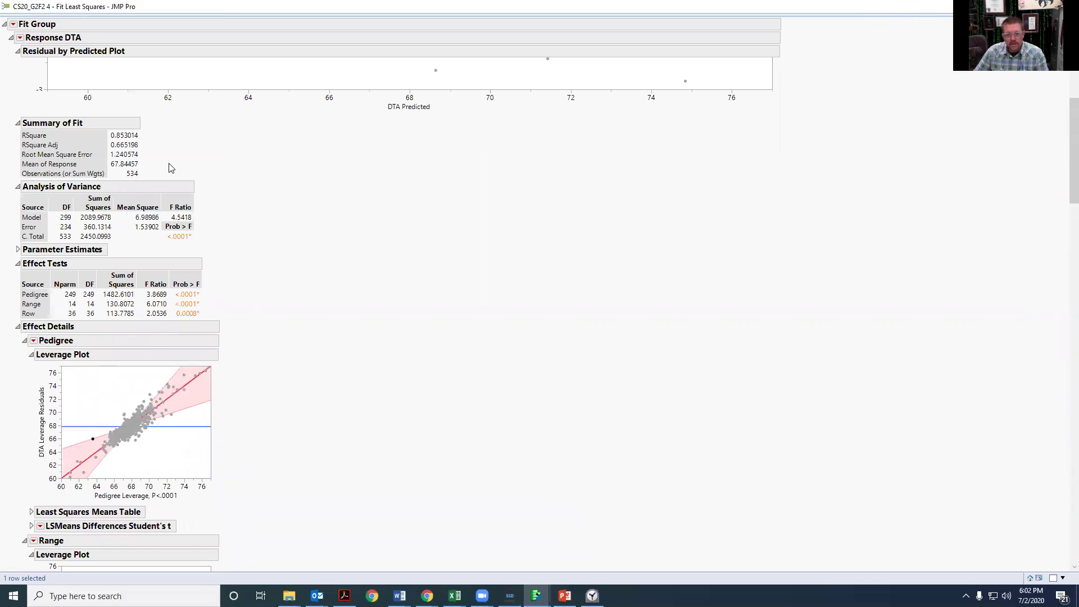
- Collapse the Effect Details of Response DTA and the whole Response DTA report
click(18, 327)
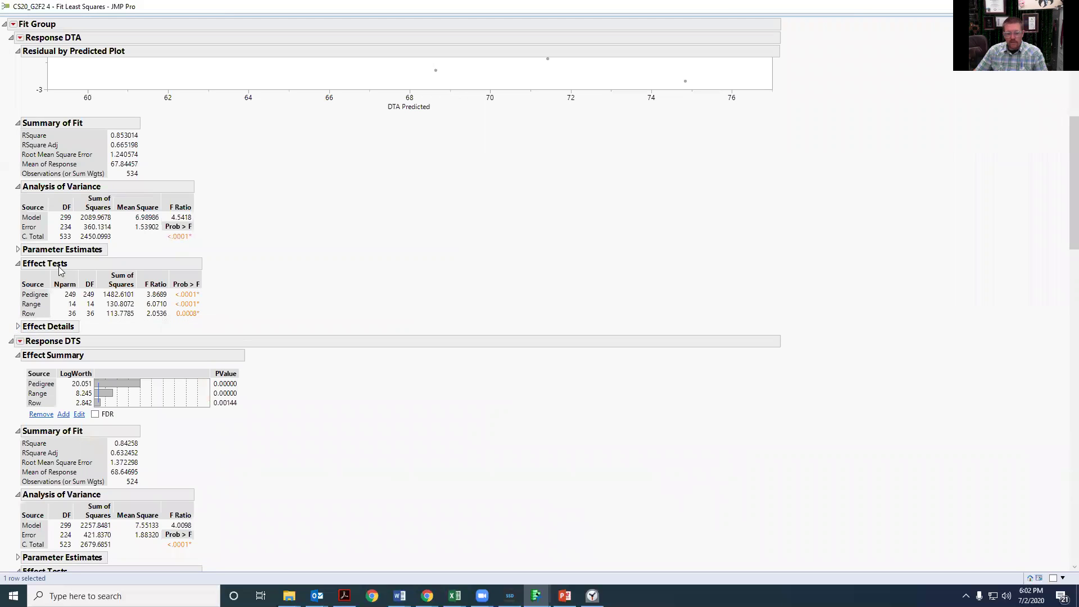
scroll(71, 213, up, 6)
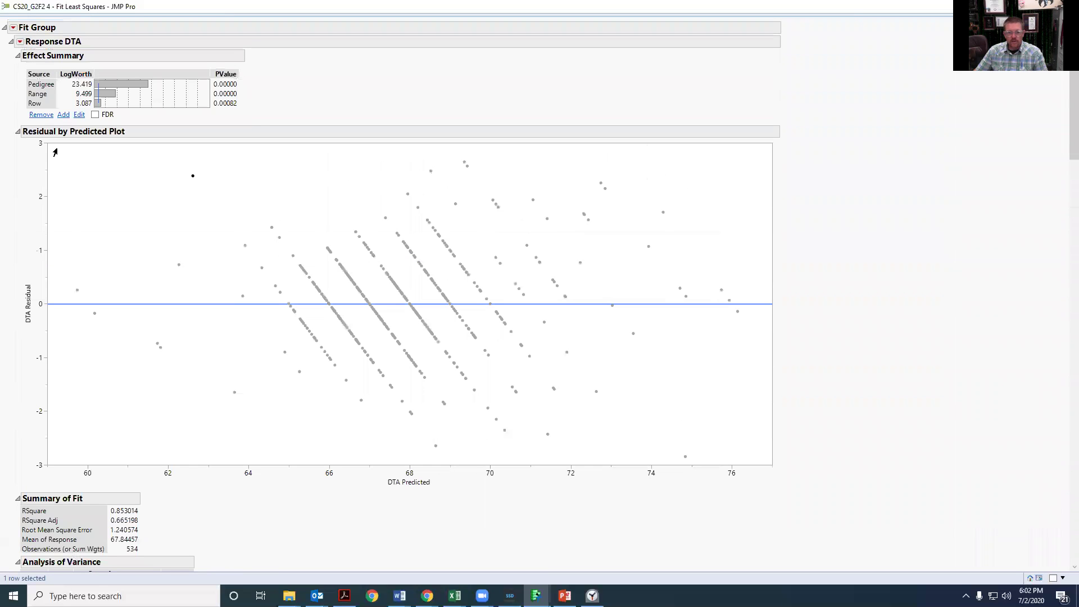
click(12, 42)
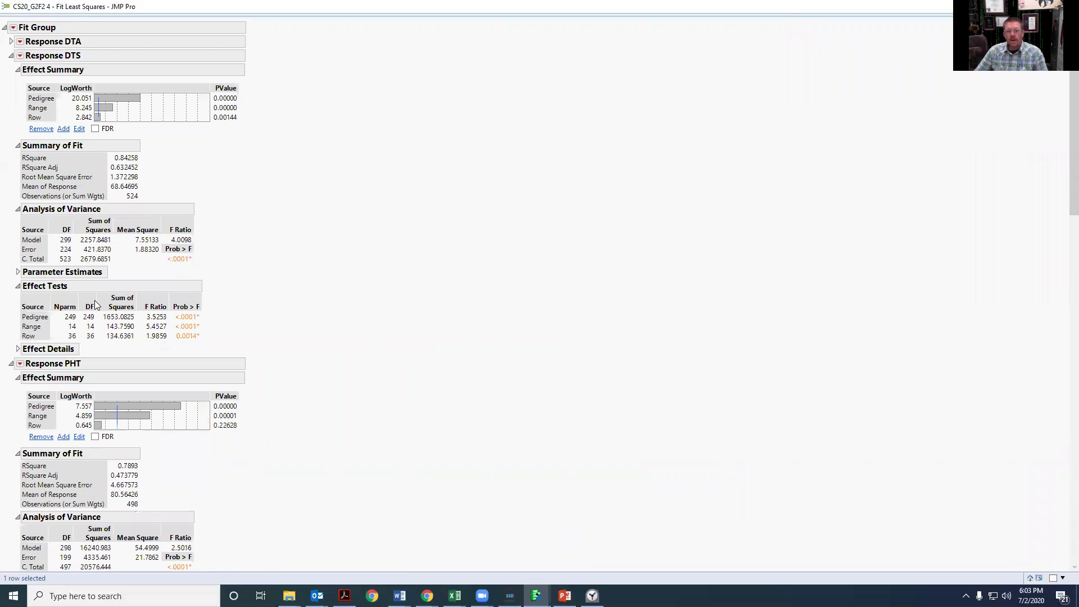
- Add a Residual by Predicted plot to Response PHT and enlarge it to more than twice its width and height
scroll(94, 300, down, 1)
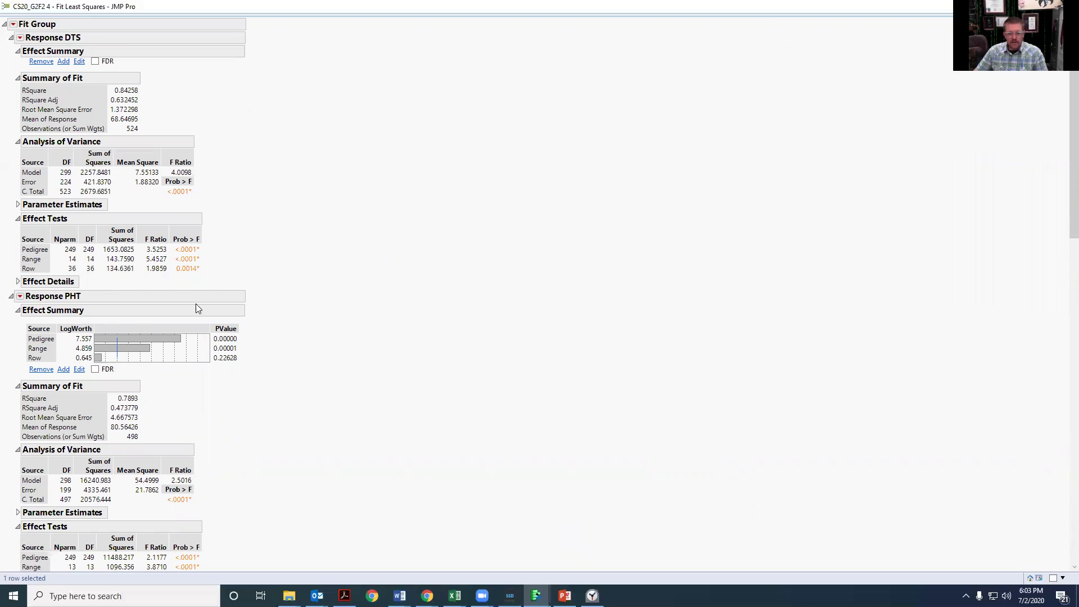
click(20, 296)
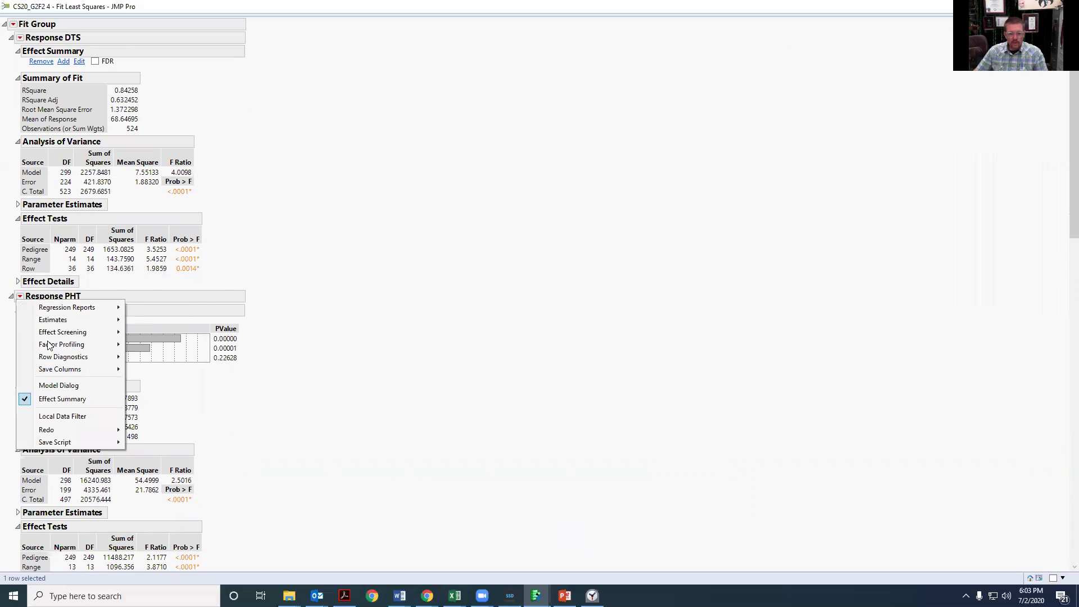
mouse_move(59, 358)
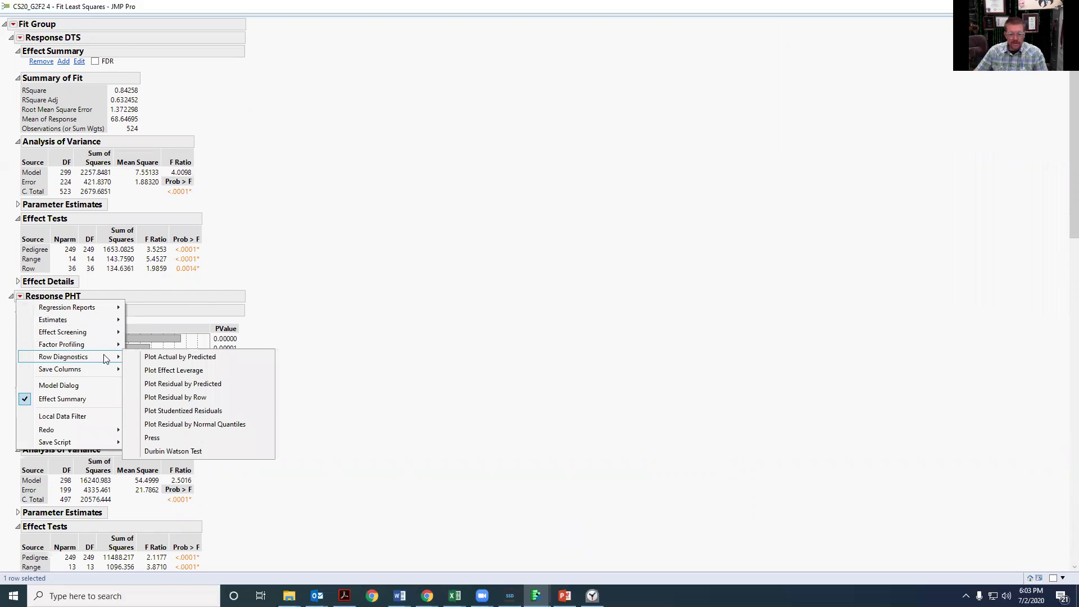
click(172, 386)
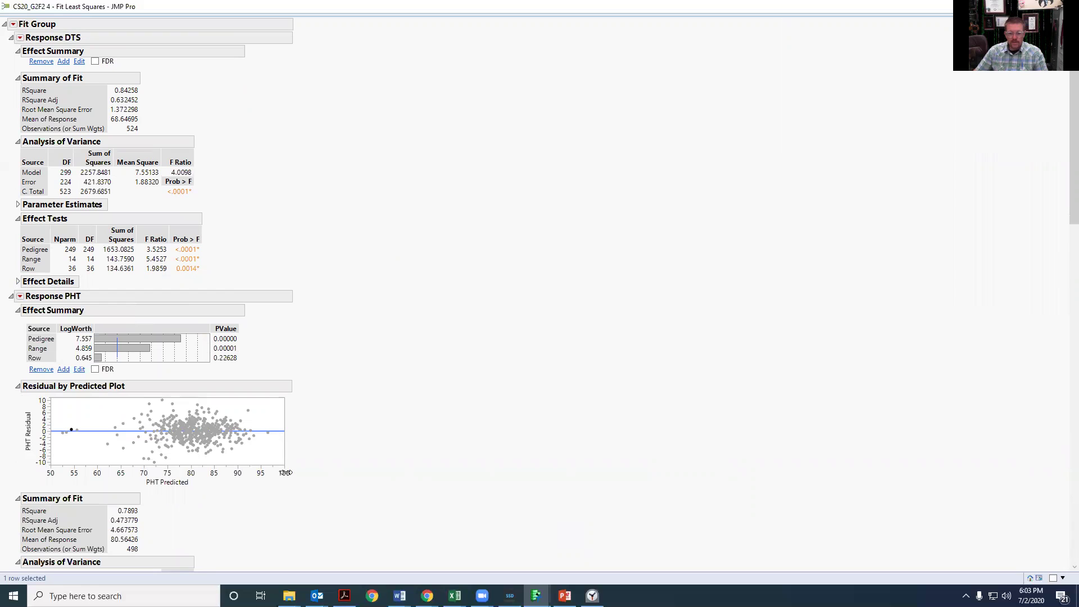
drag(281, 462, 600, 570)
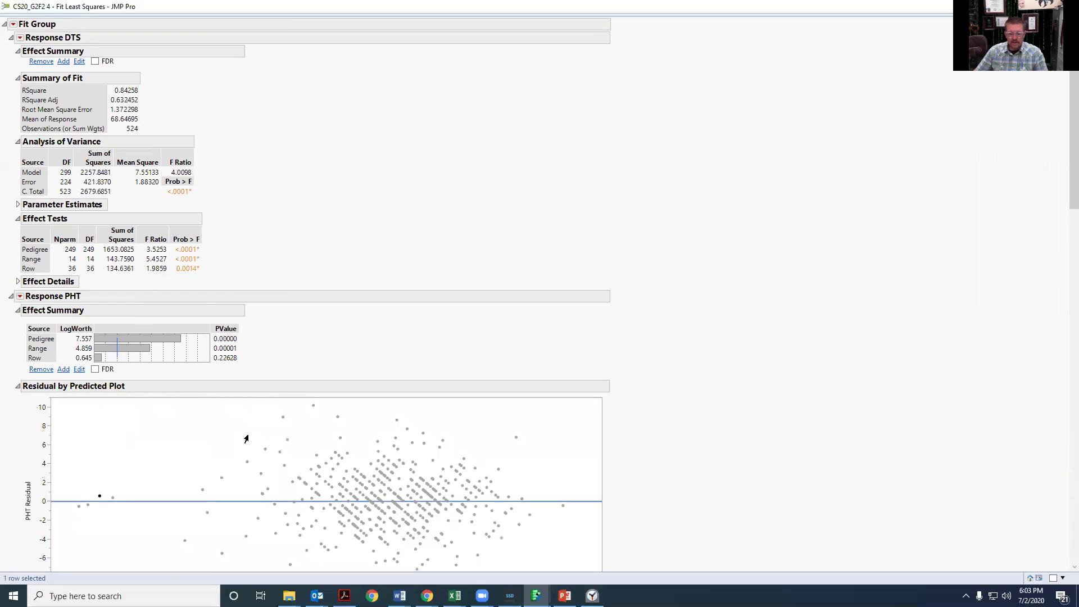
- Select the points with the lowest predicted PHT in the residual plot and look up their pedigrees in the CS20_G2F2 4 table
scroll(629, 454, down, 4)
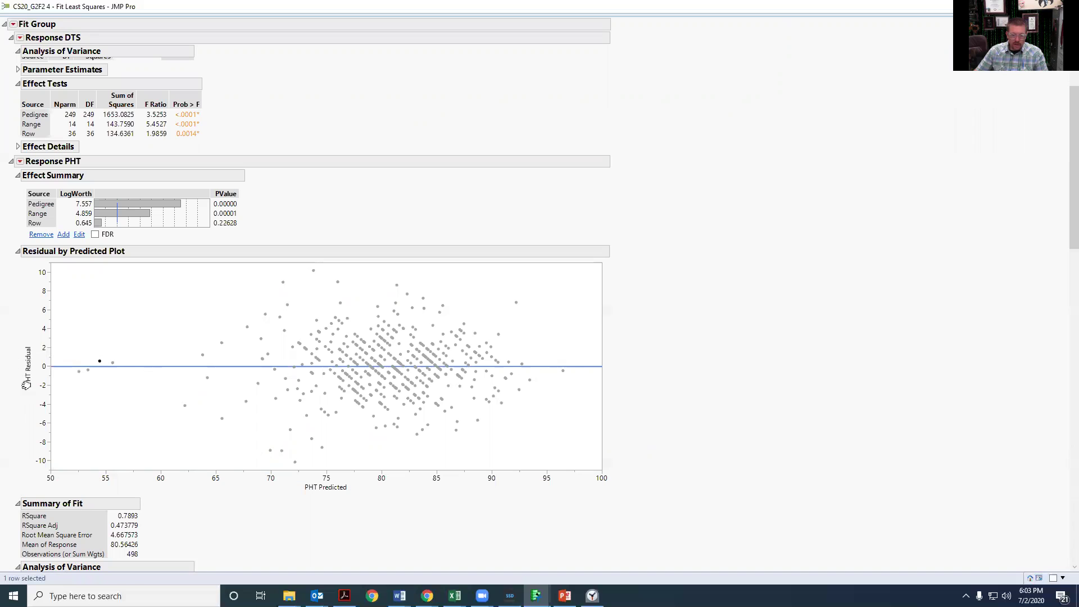
drag(59, 343, 119, 390)
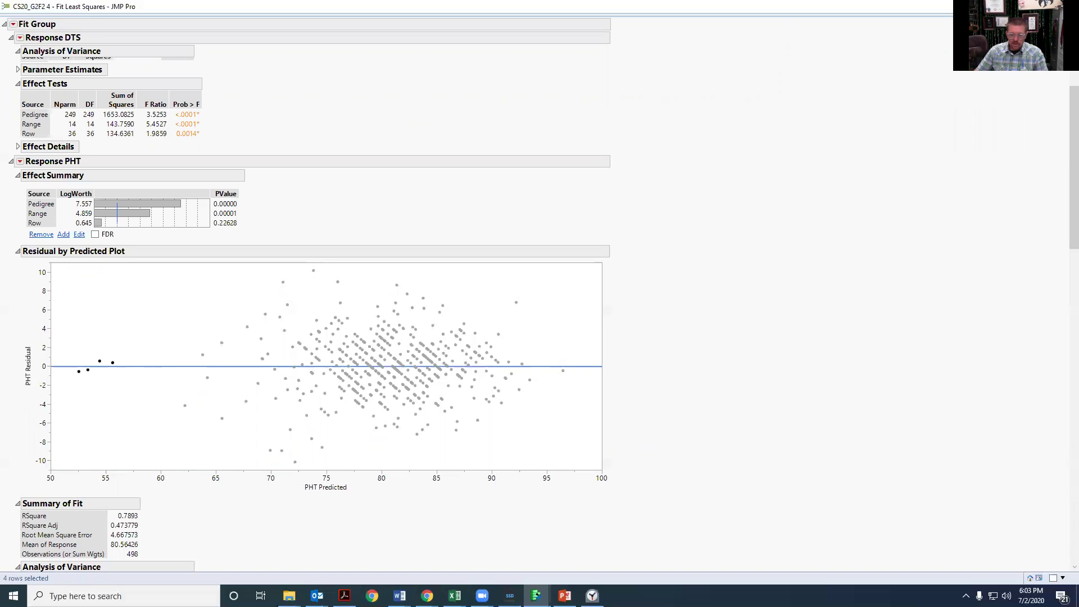
mouse_move(536, 596)
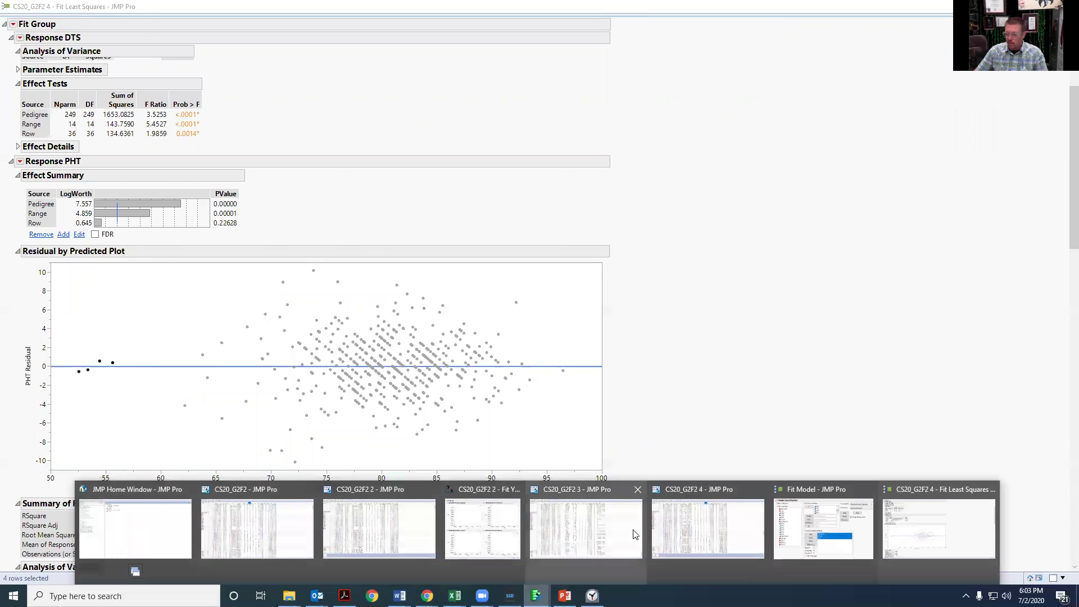
click(669, 520)
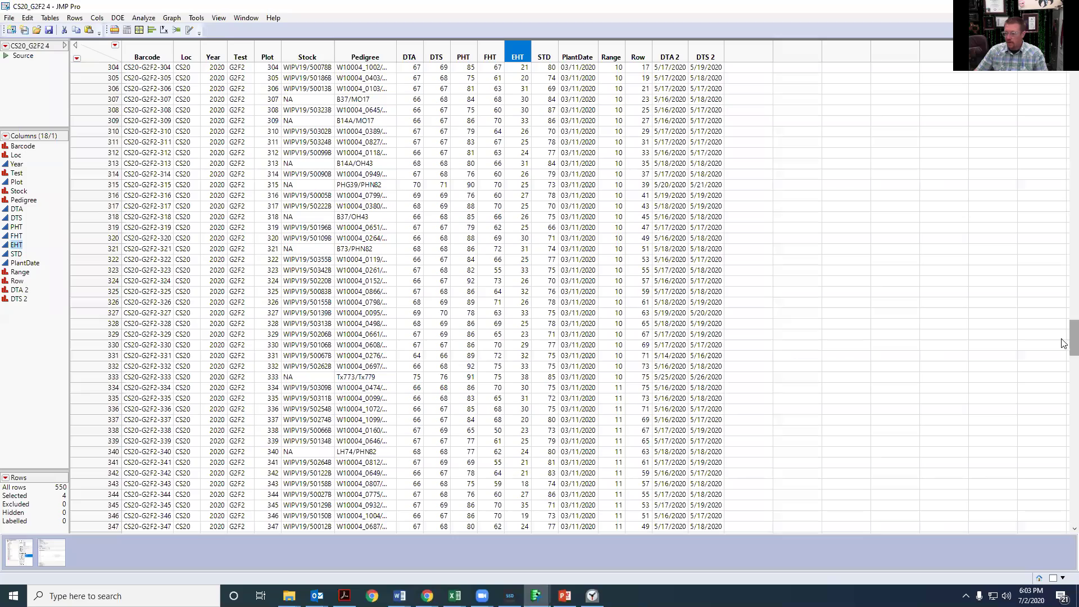
drag(1063, 343, 1063, 224)
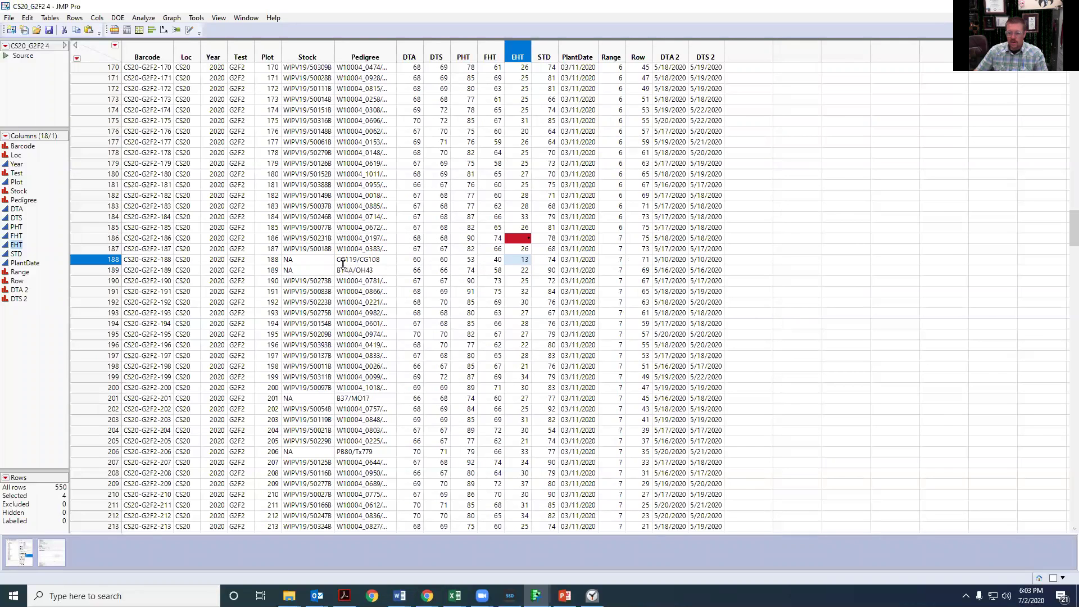
scroll(393, 298, down, 16)
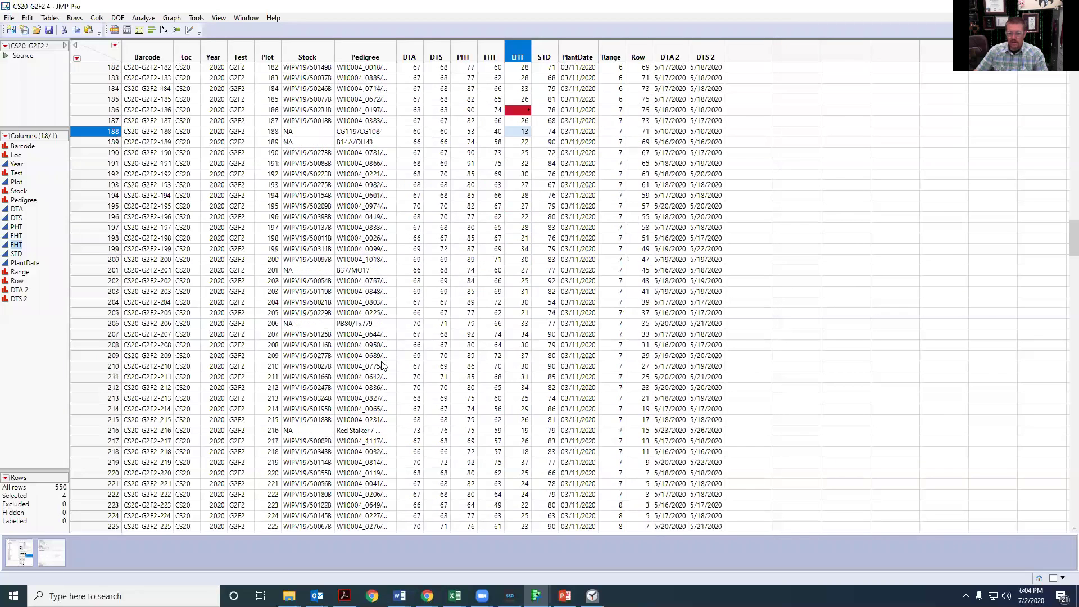
scroll(238, 320, down, 6)
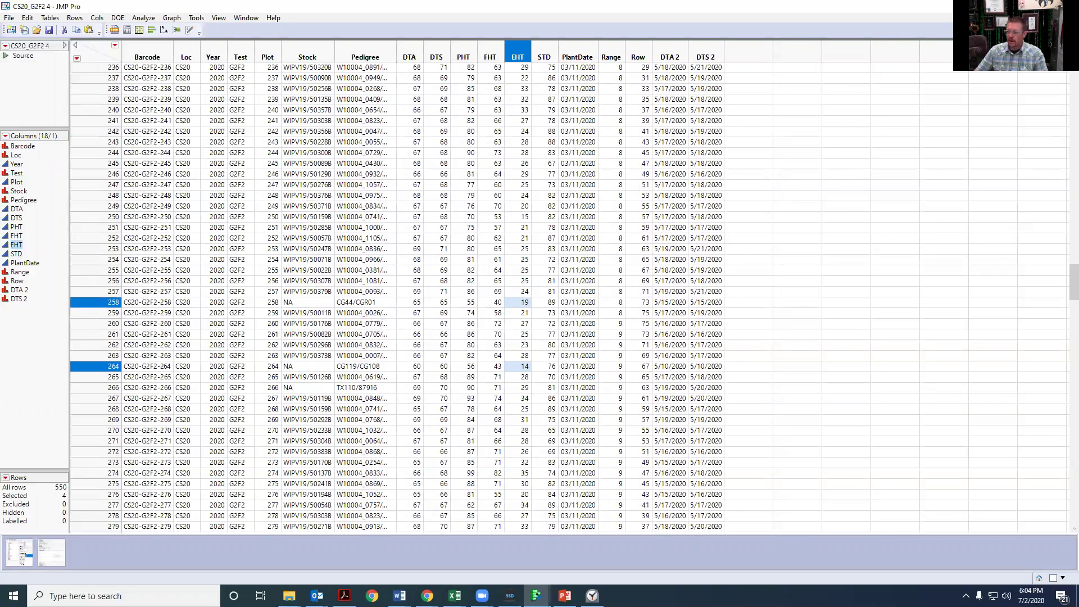
- Select the points with the highest predicted PHT in the residual plot and check their highlighted rows in the CS20_G2F2 4 table
click(52, 551)
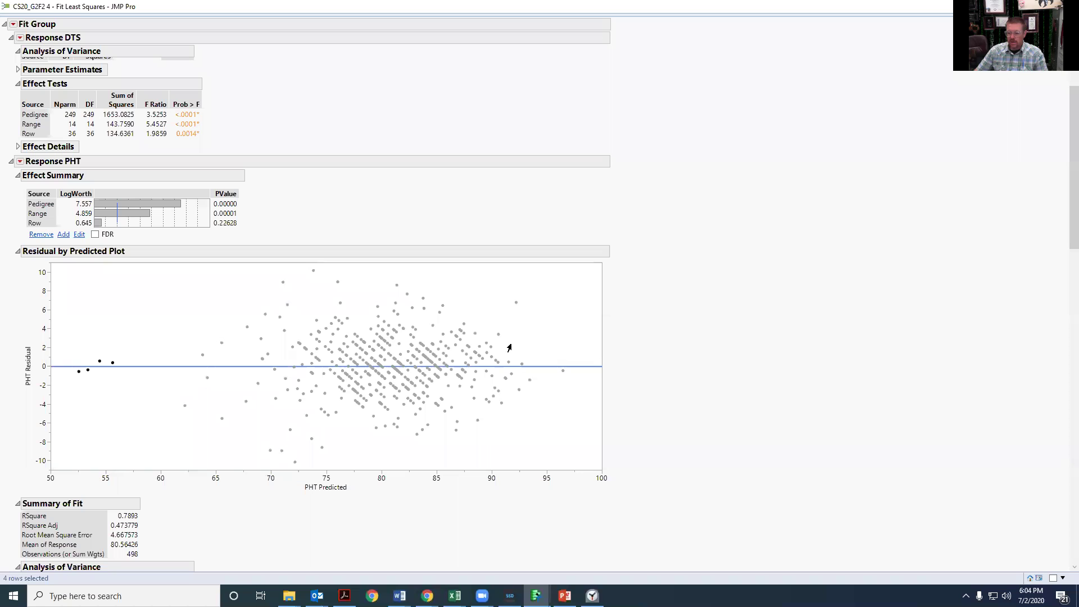
drag(504, 292, 578, 410)
click(536, 596)
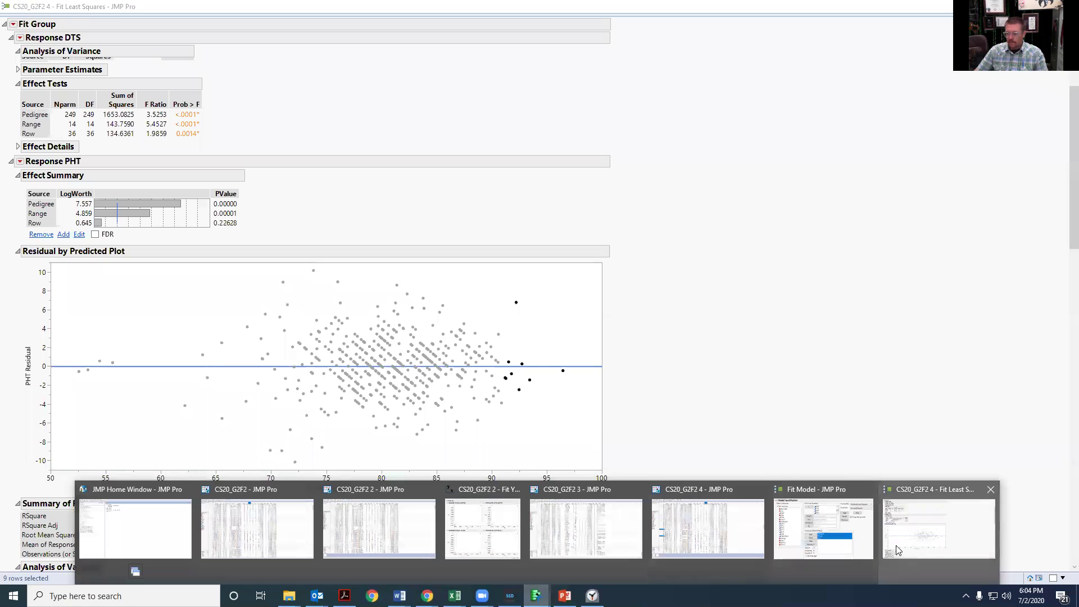
click(708, 528)
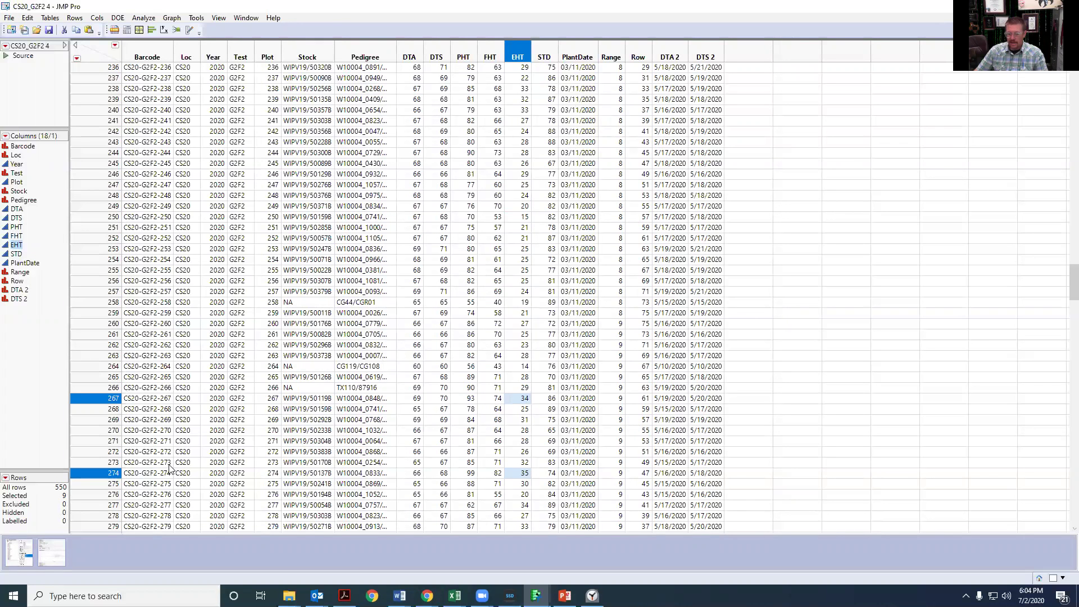
scroll(418, 297, up, 14)
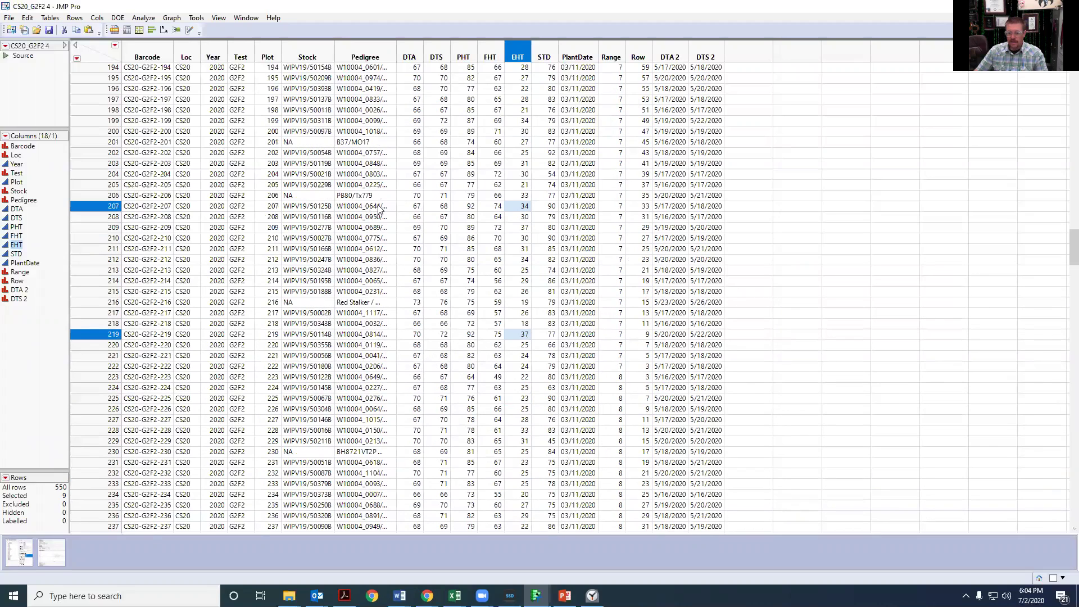
scroll(400, 217, up, 5)
scroll(615, 196, up, 10)
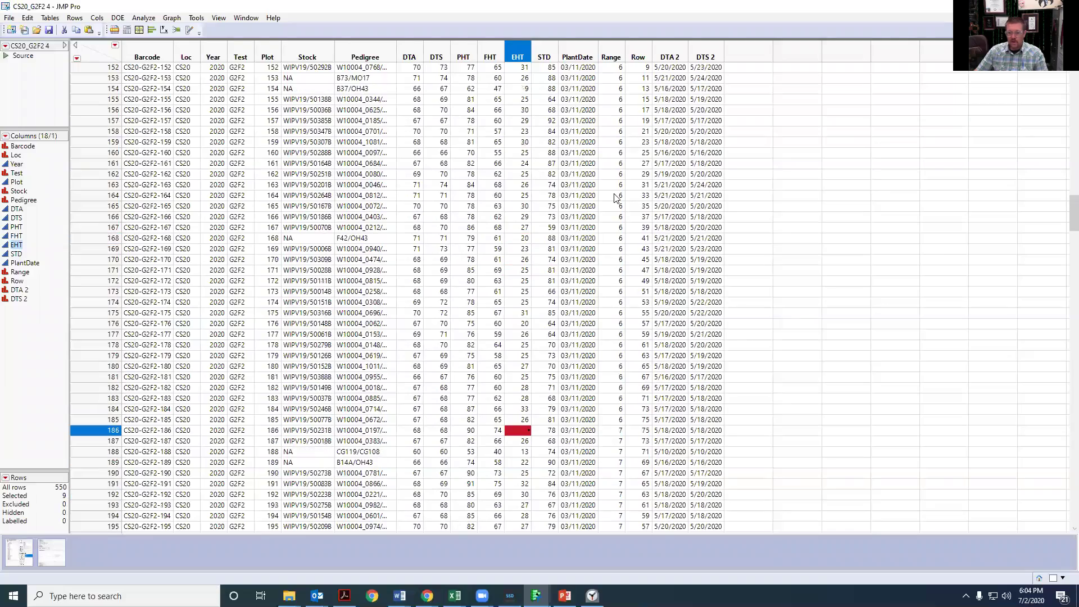
scroll(615, 196, up, 10)
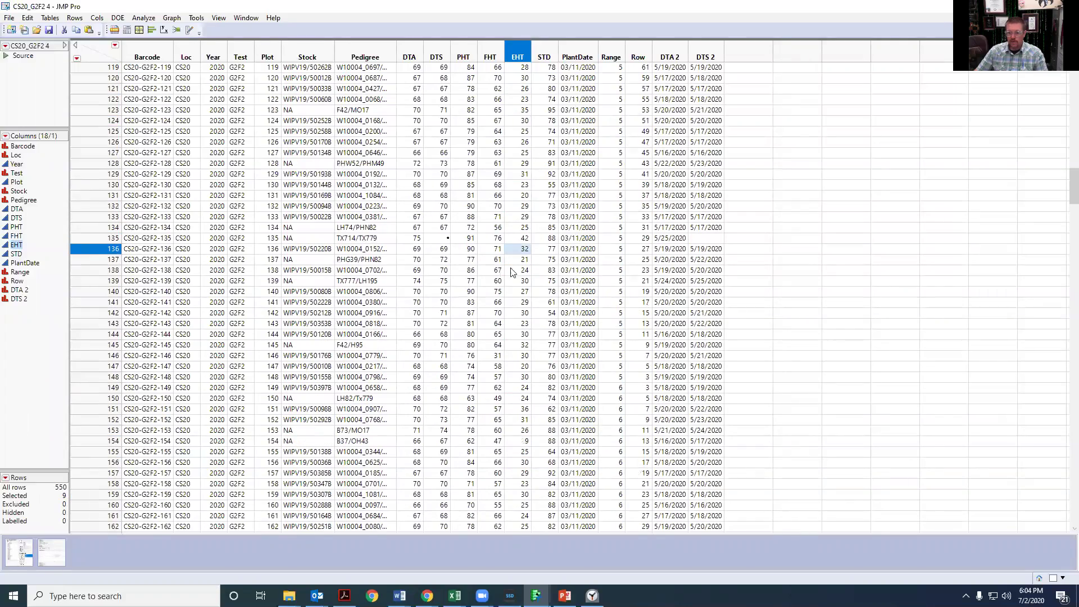
scroll(369, 295, up, 20)
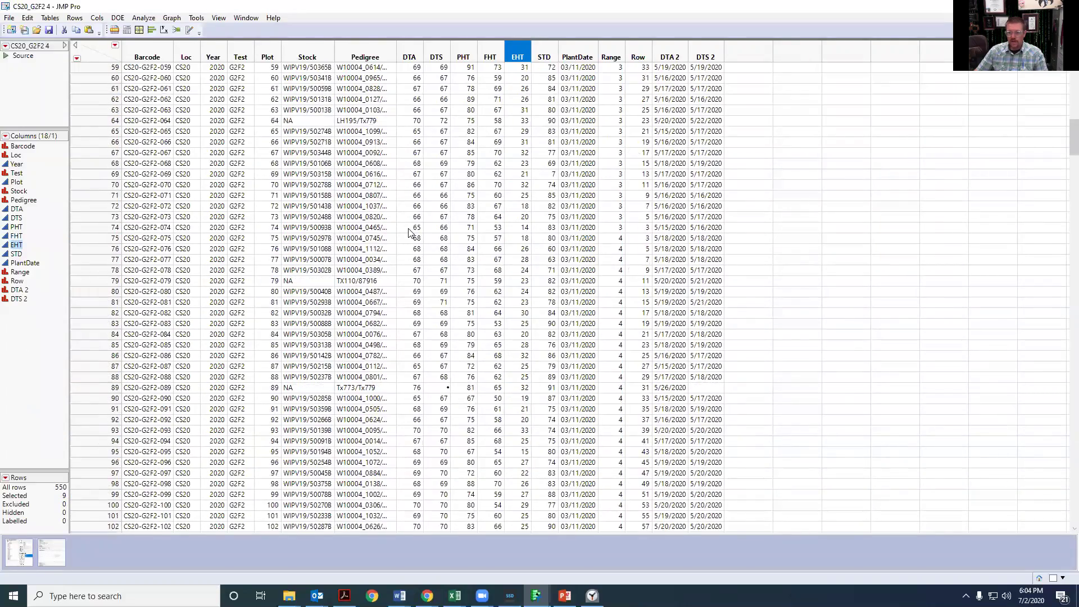
scroll(403, 238, up, 10)
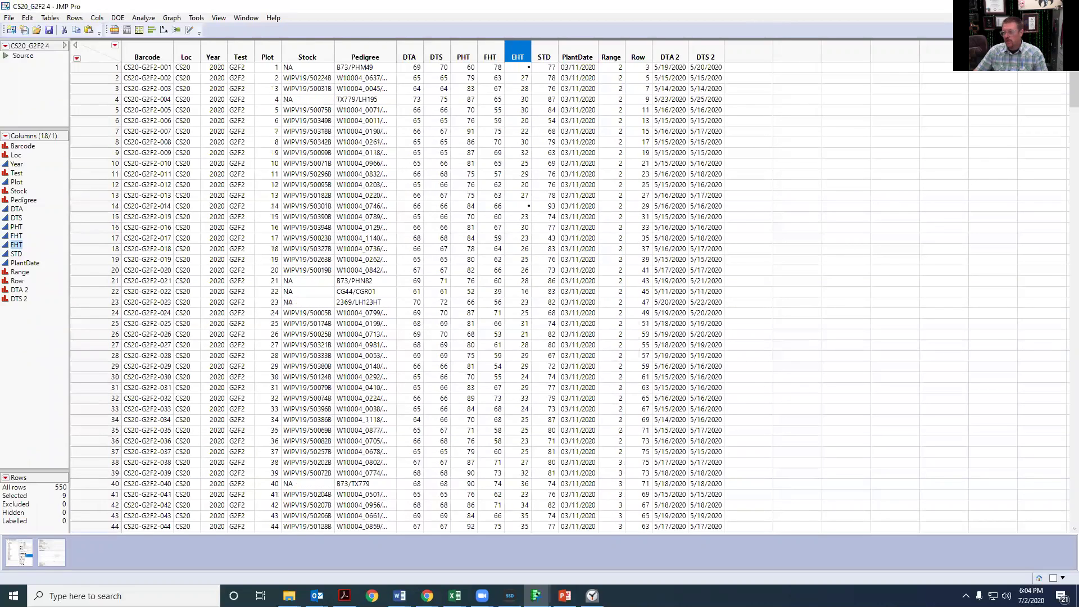
- Remove Row from the model effects, keeping Pedigree and Range, and run the model with each Y fitted separately
click(1014, 6)
scroll(397, 203, down, 11)
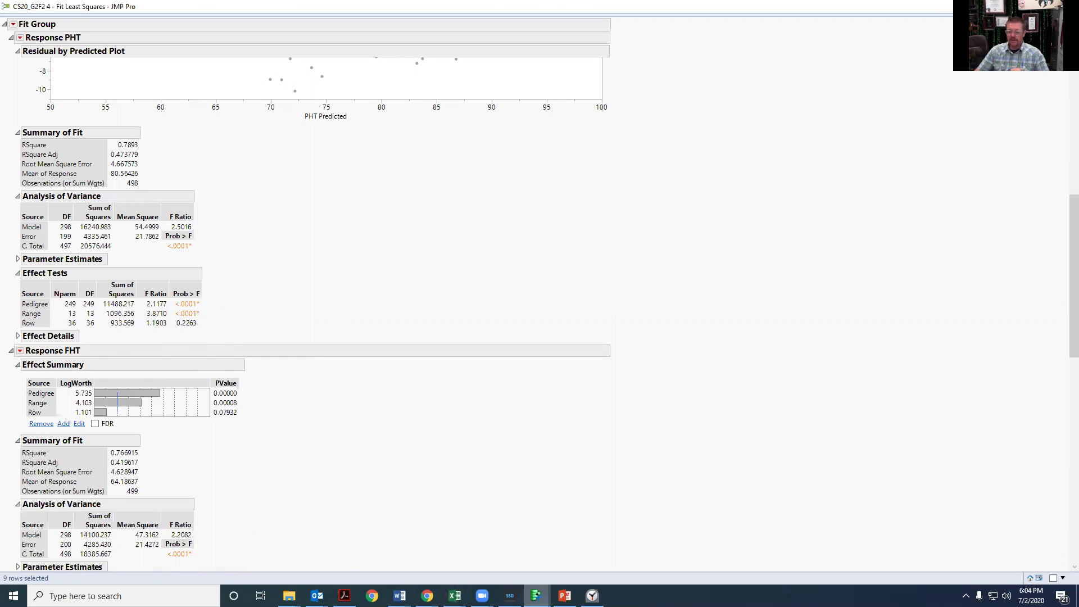
mouse_move(535, 595)
click(800, 508)
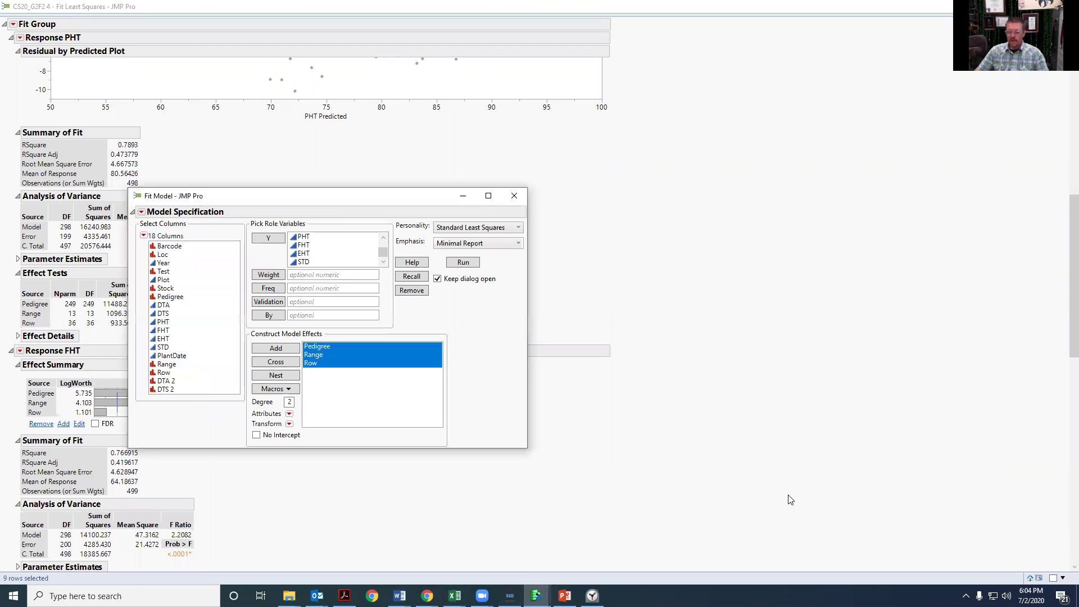
click(331, 364)
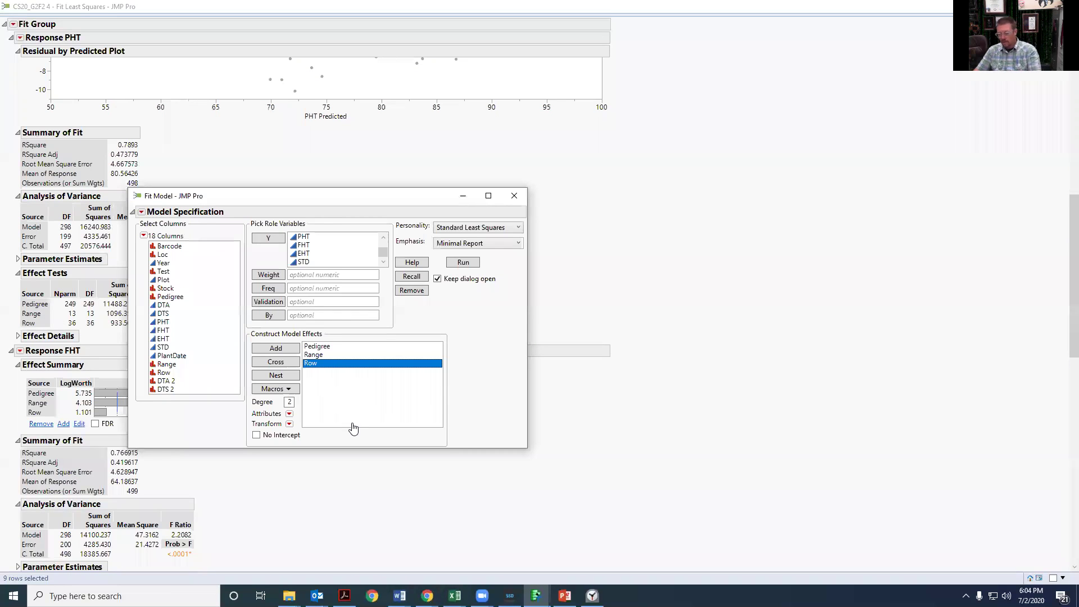
key(Delete)
click(463, 263)
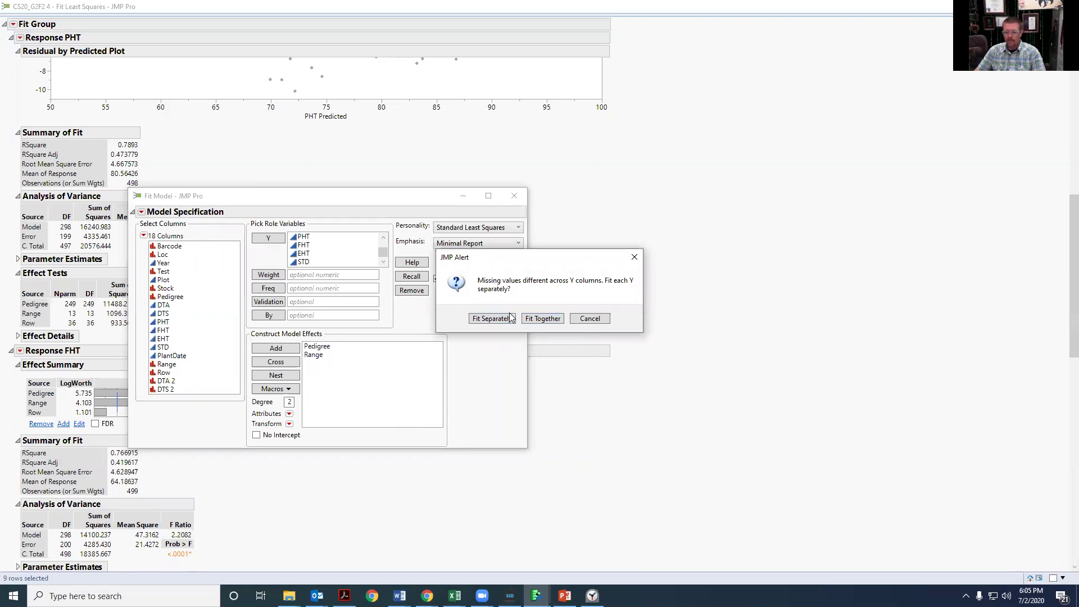
click(508, 318)
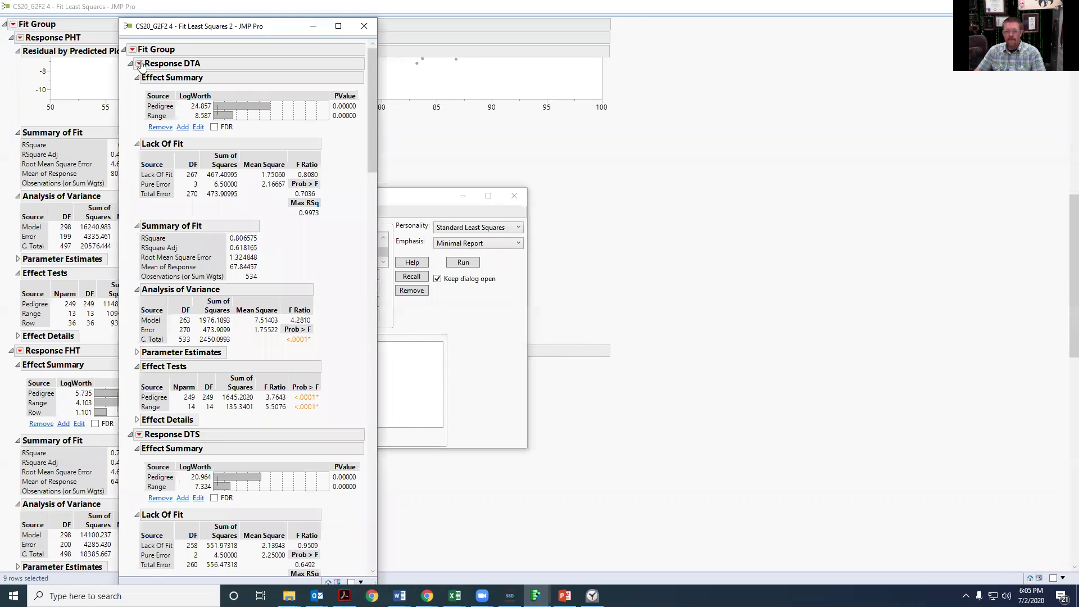
double_click(272, 30)
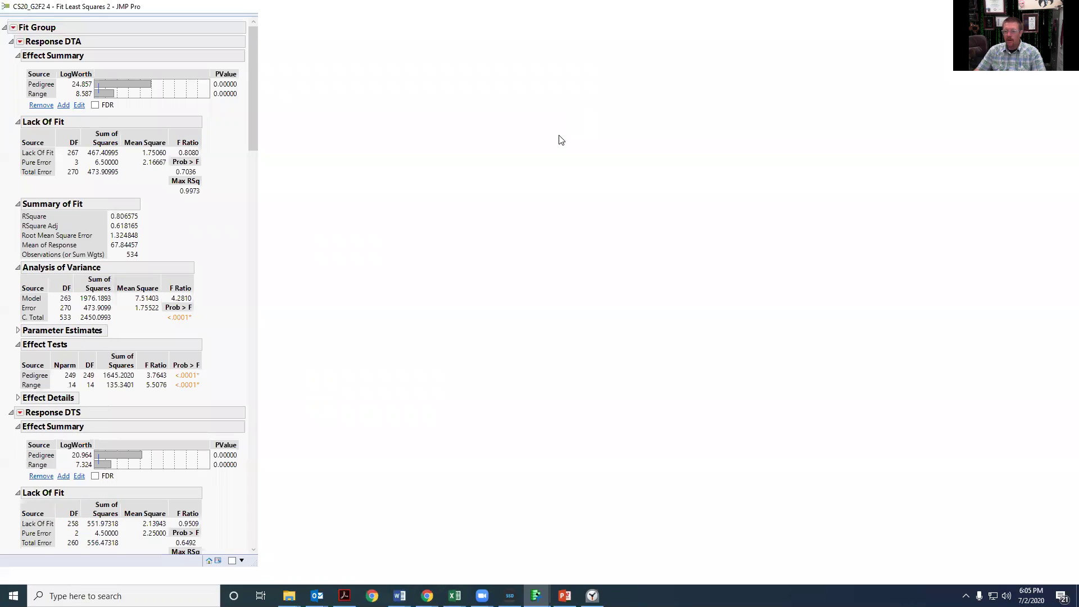
double_click(271, 6)
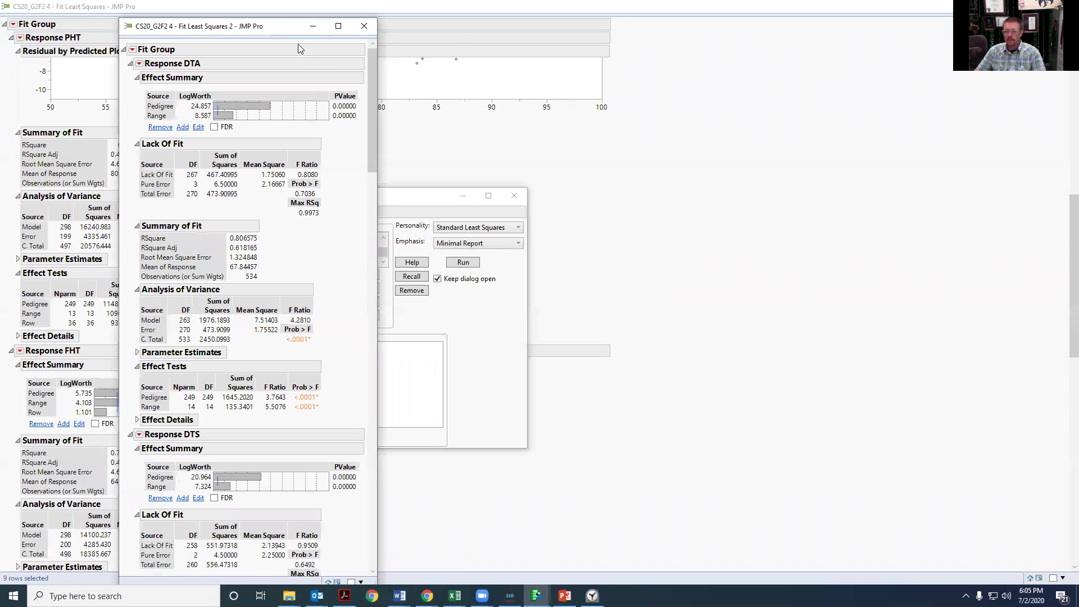
- Place the reduced-model report beside the earlier three-effect report and compare their effect tests and fit summaries, especially for PHT
key(super+Up)
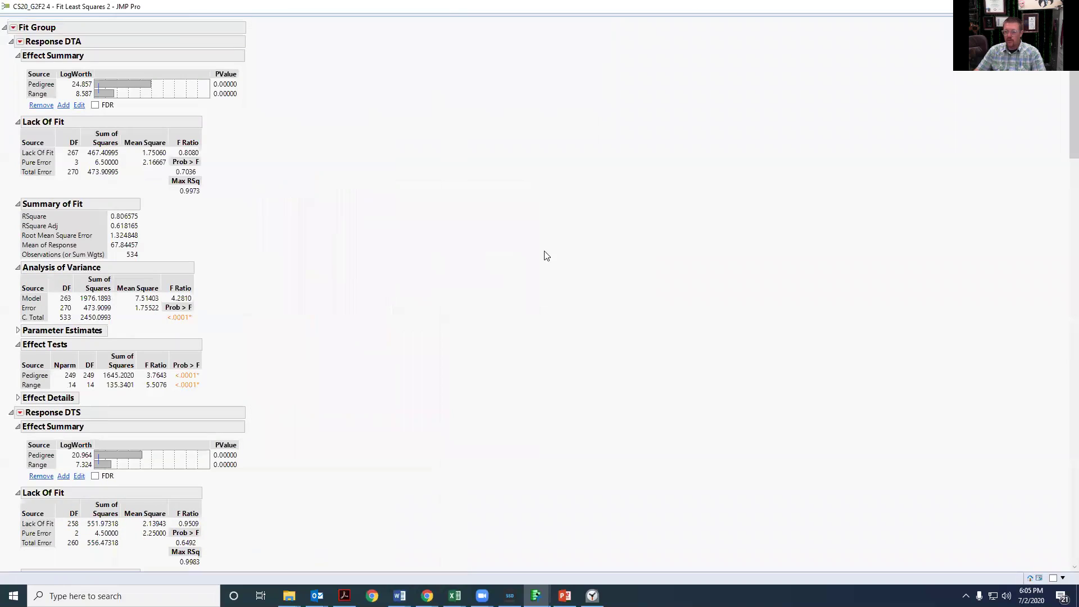
key(super+Down)
drag(323, 28, 565, 15)
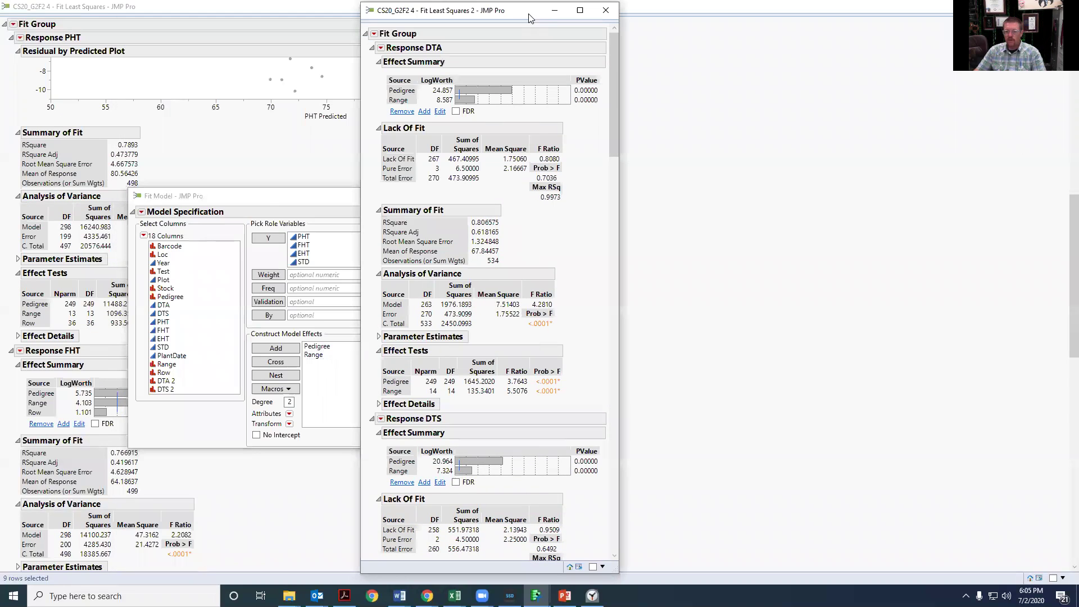
click(290, 212)
click(463, 197)
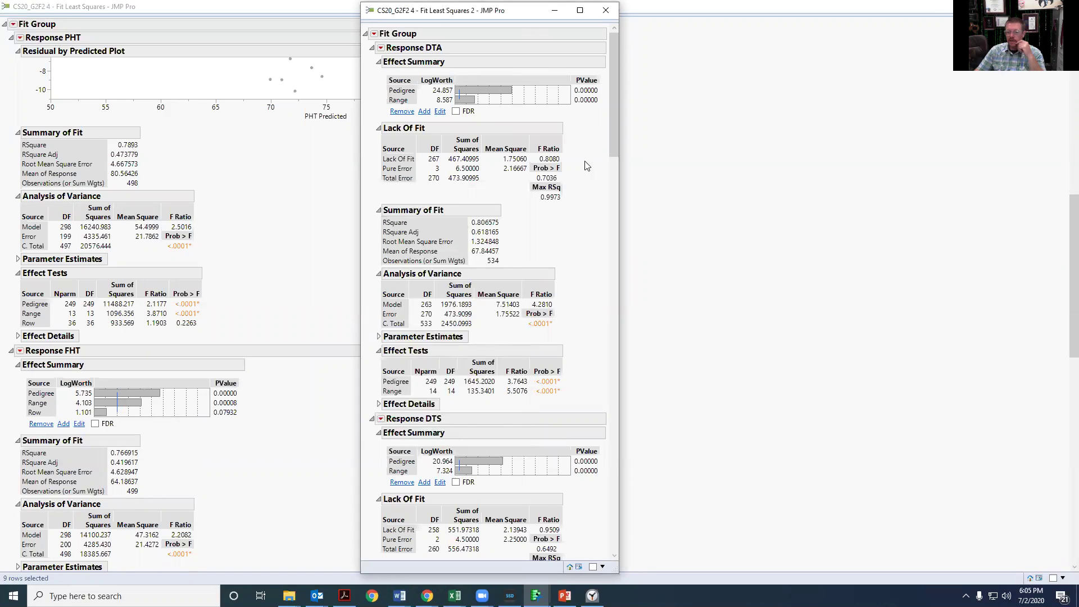
scroll(536, 197, down, 10)
scroll(536, 197, down, 13)
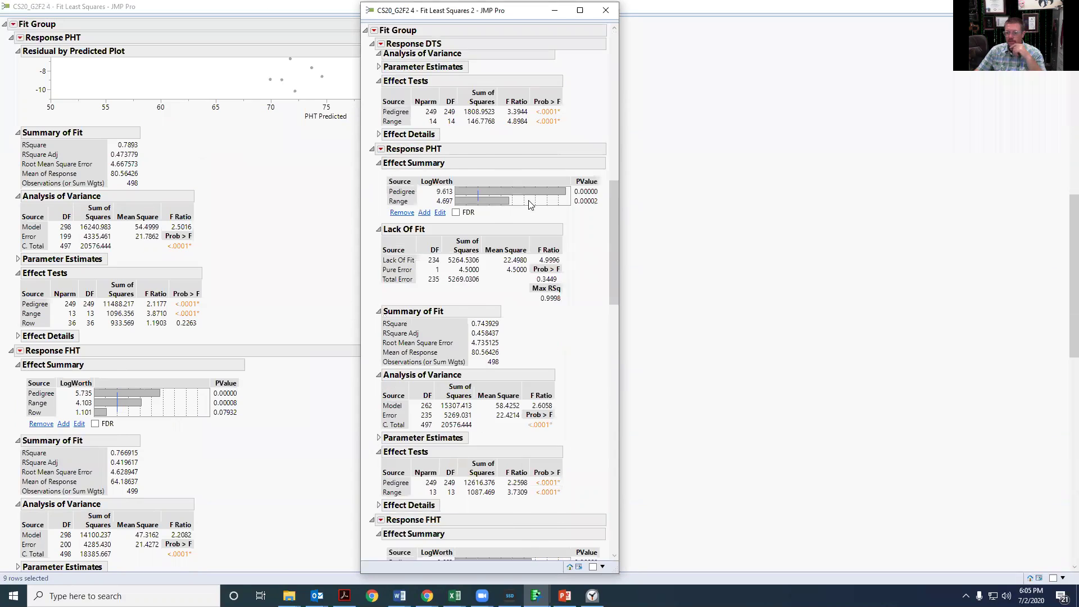
scroll(506, 206, down, 1)
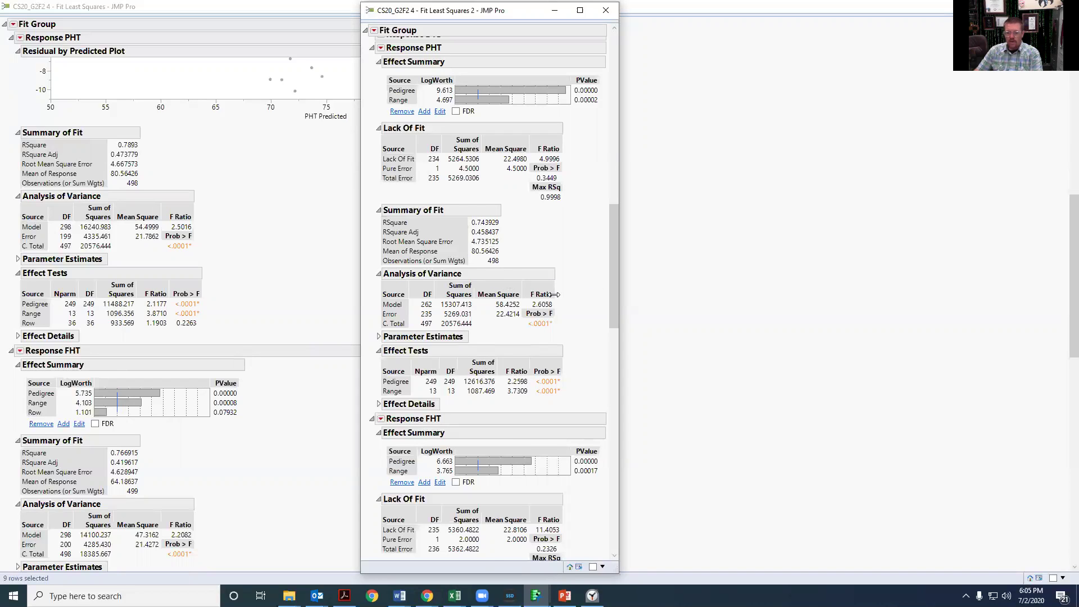
scroll(555, 294, down, 1)
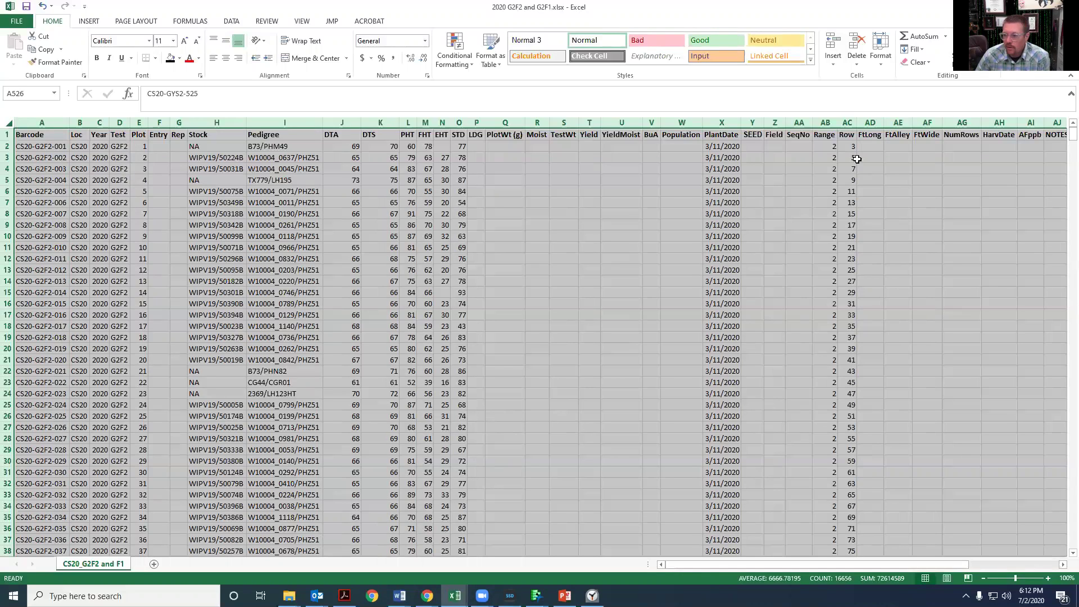
- Look through the 2020 G2F2 and G2F1 workbook in Excel, and return to the first rows of JMP's CS20_G2F2 and F1 table
drag(1062, 138, 1061, 372)
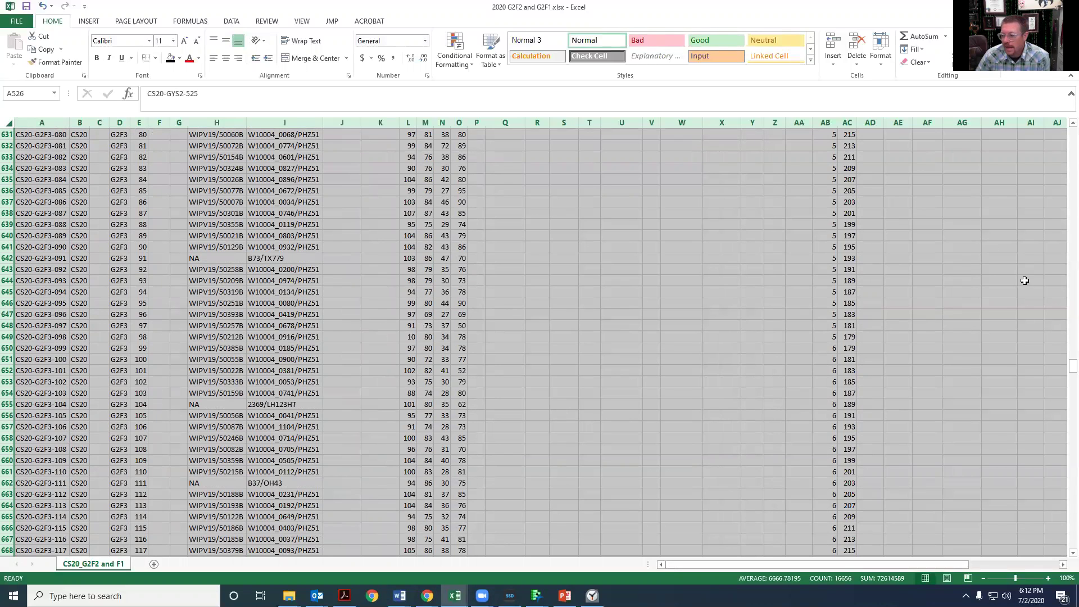
drag(1062, 375, 805, 95)
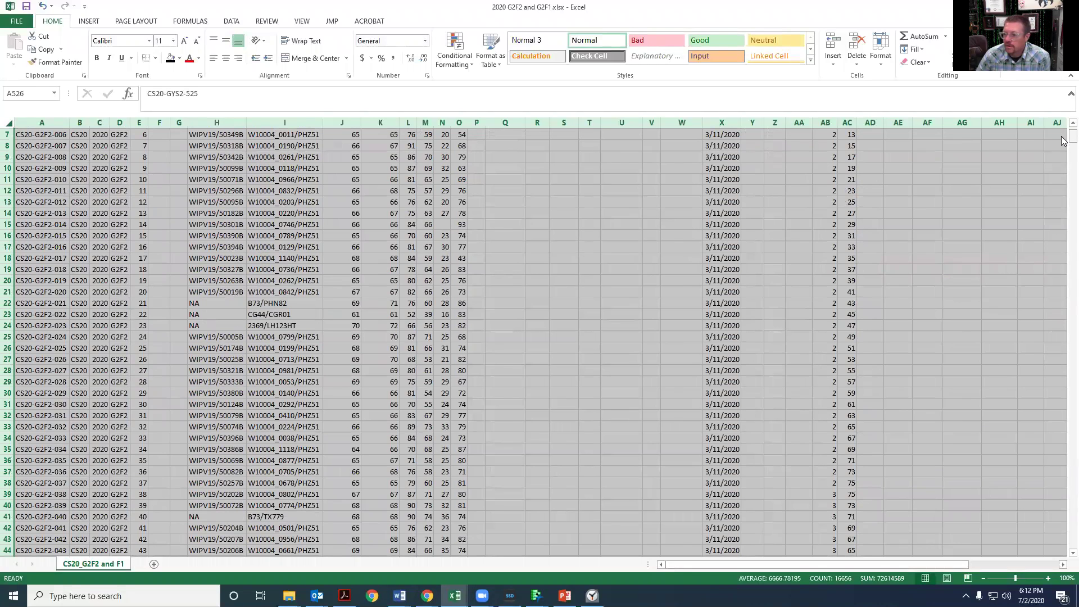
scroll(1062, 138, up, 2)
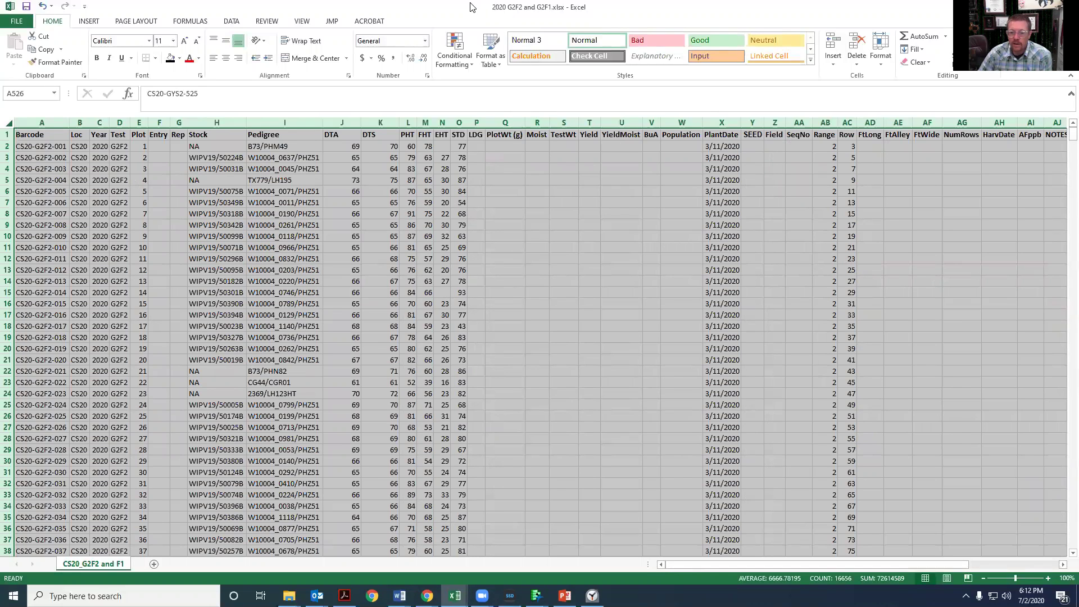
key(alt+Tab)
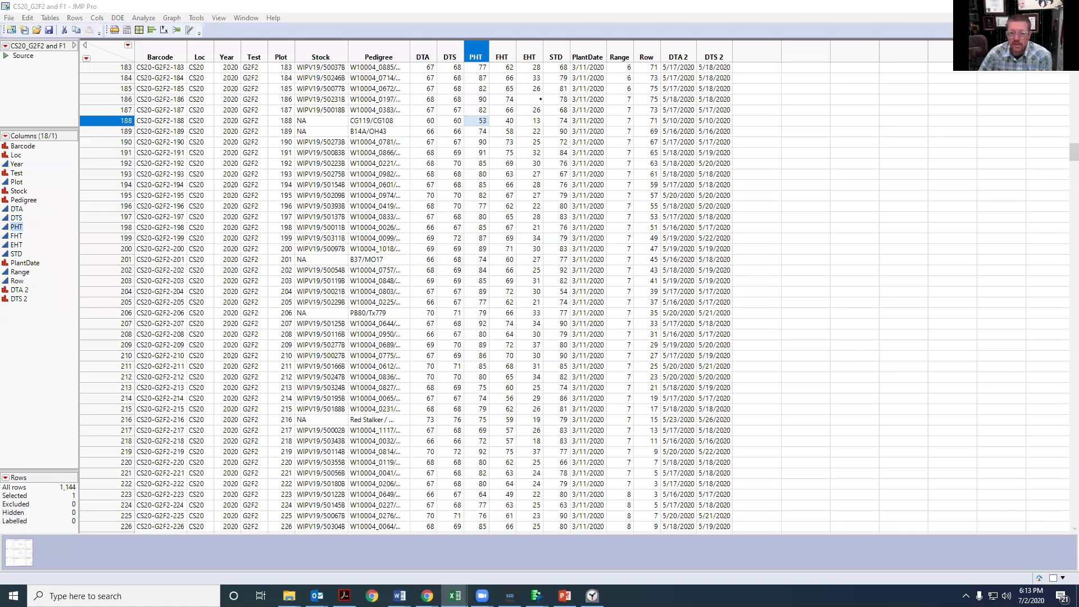
scroll(1063, 73, up, 1)
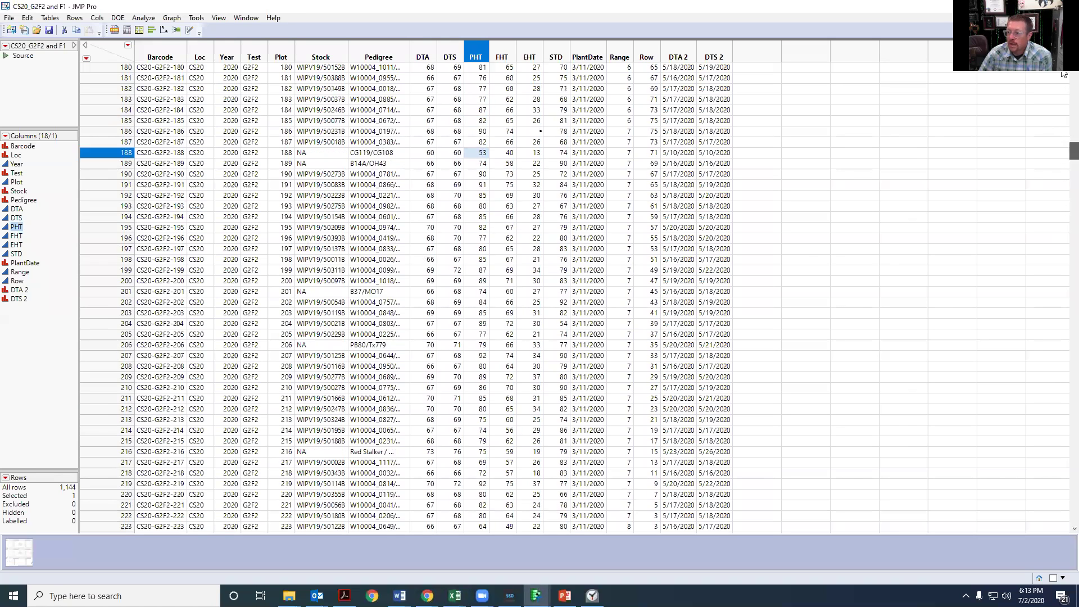
scroll(1063, 74, up, 20)
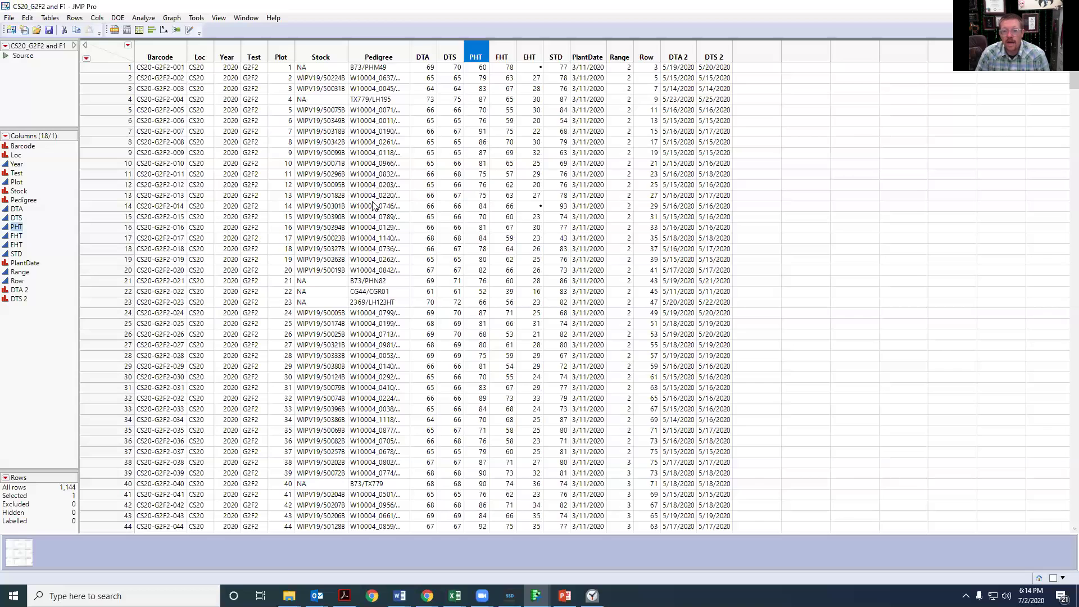
- Sort the CS20_G2F2 and F1 table by Pedigree into a new table
click(366, 54)
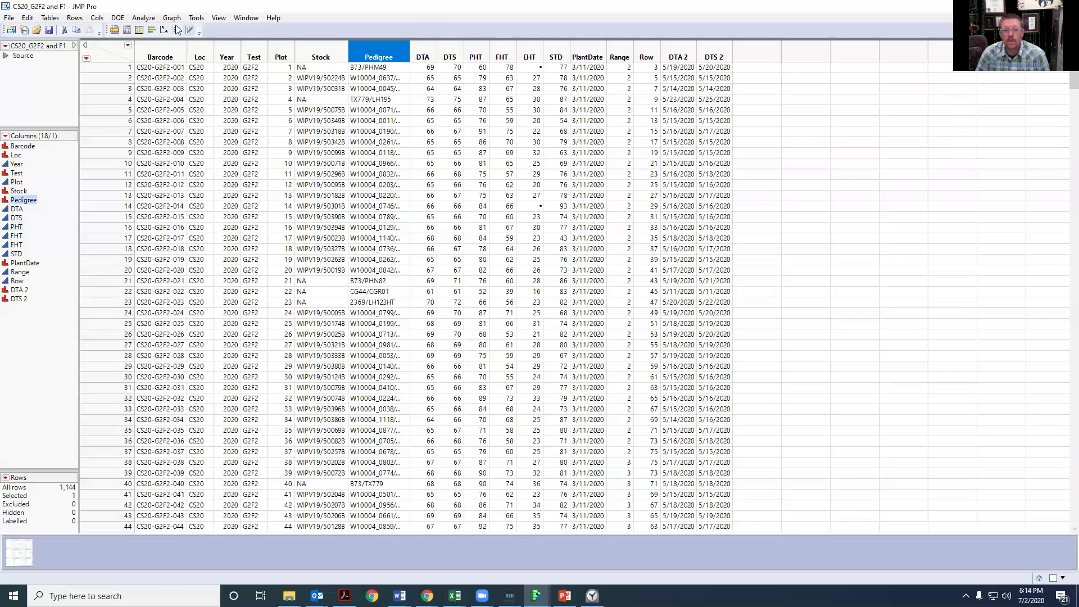
click(145, 18)
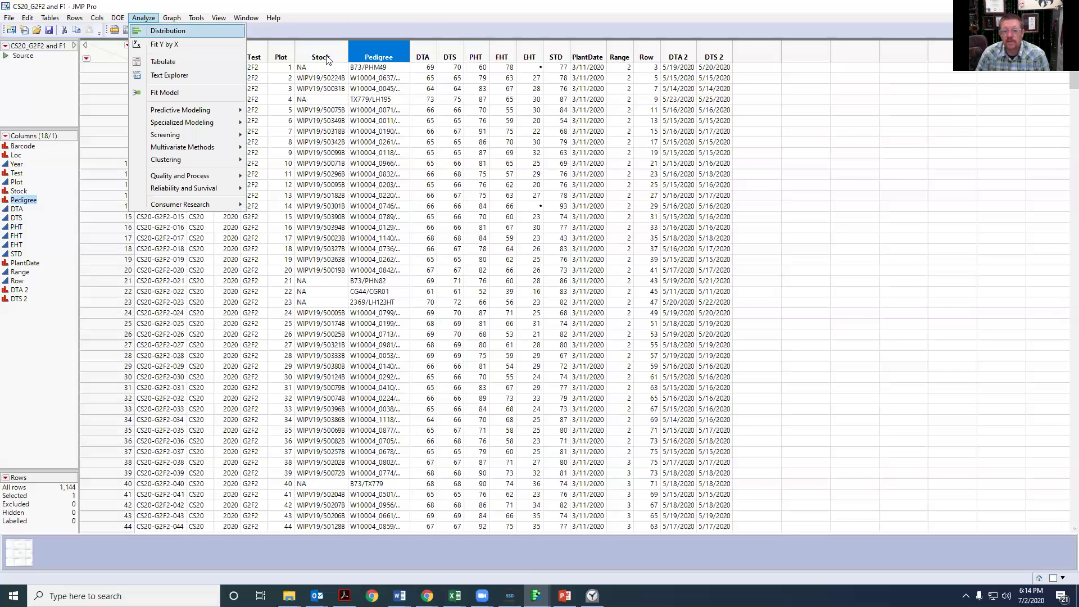
click(28, 18)
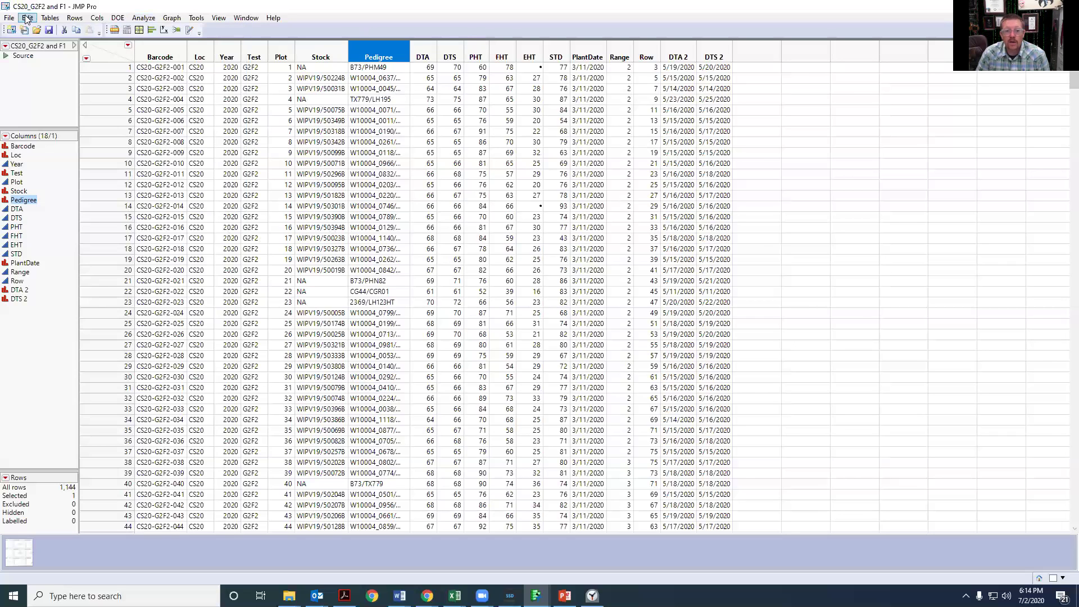
click(27, 18)
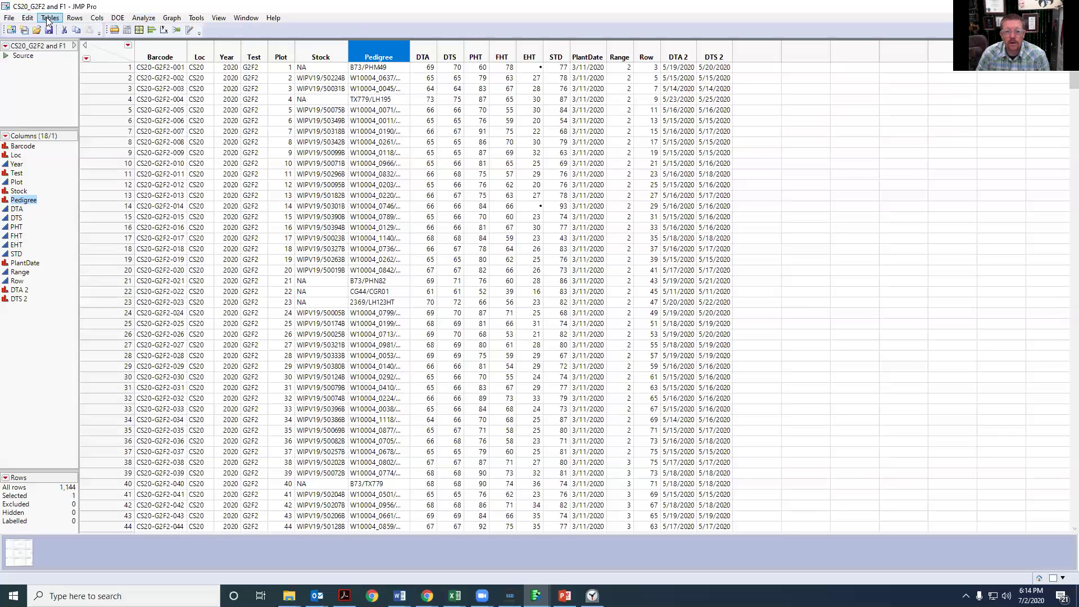
click(50, 18)
click(66, 62)
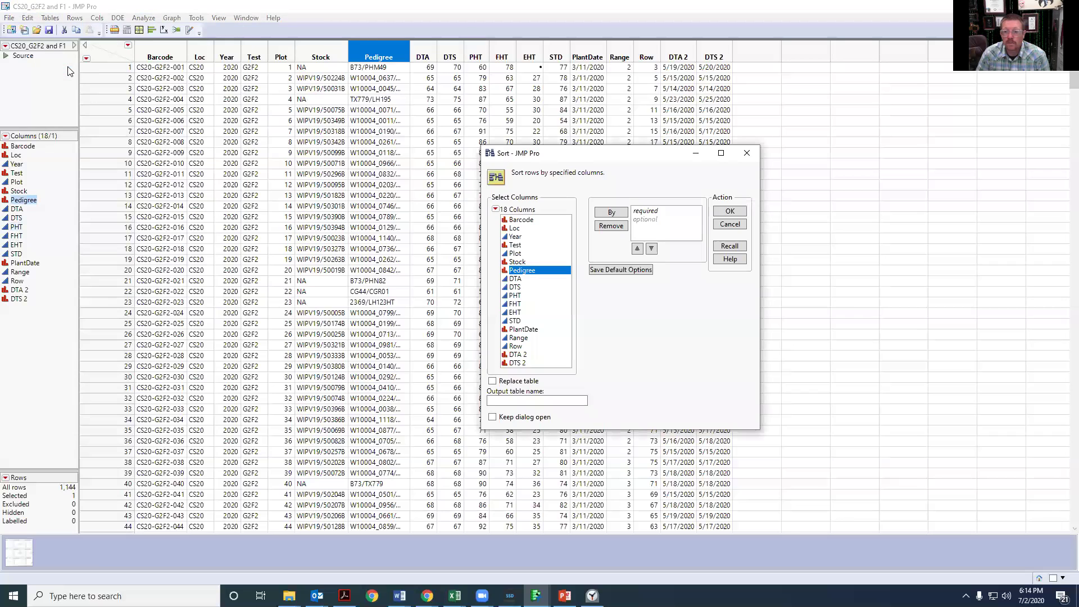
click(730, 212)
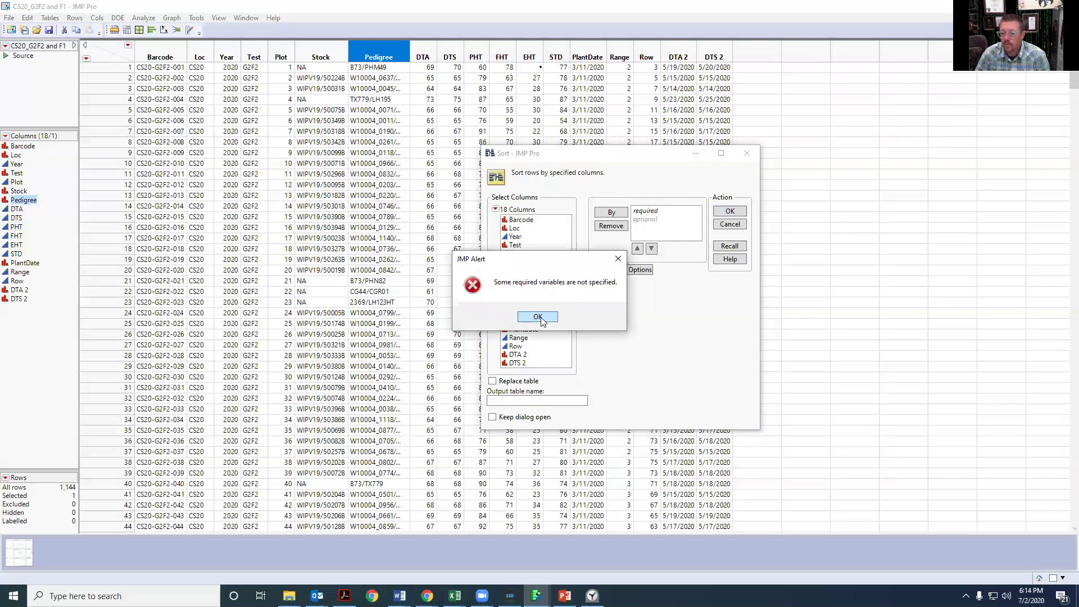
click(538, 317)
click(604, 214)
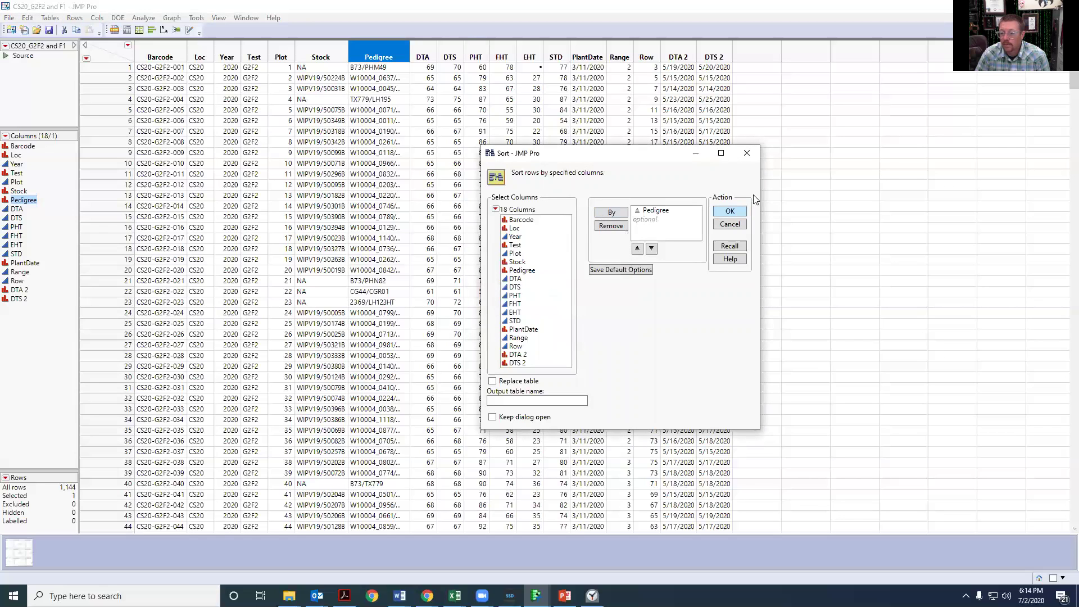
click(730, 211)
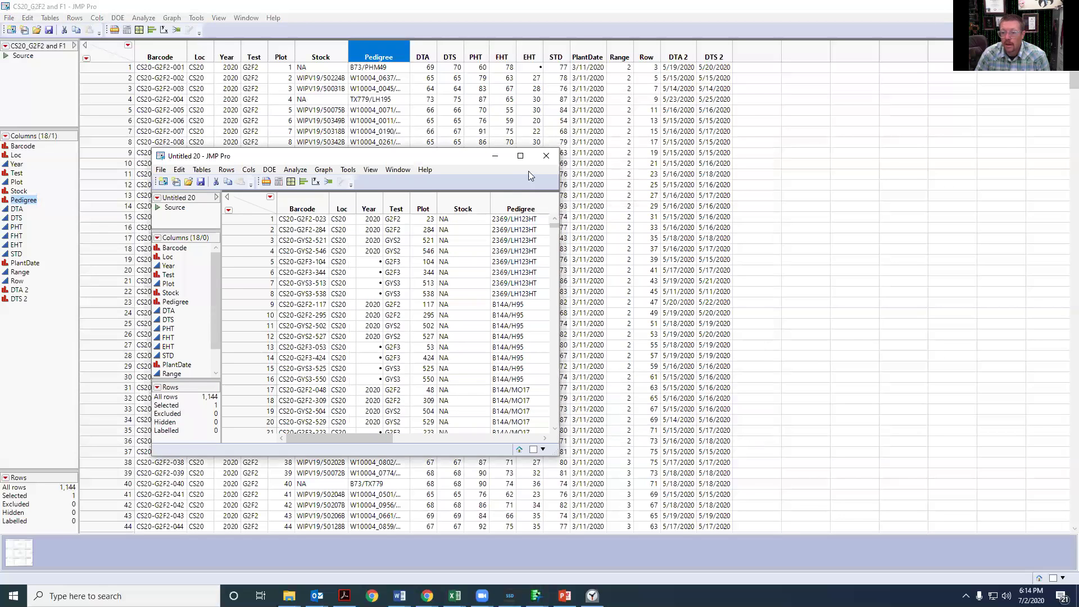
- Maximize the sorted table and examine how each pedigree is repeated across the tests
click(521, 156)
click(390, 49)
click(381, 143)
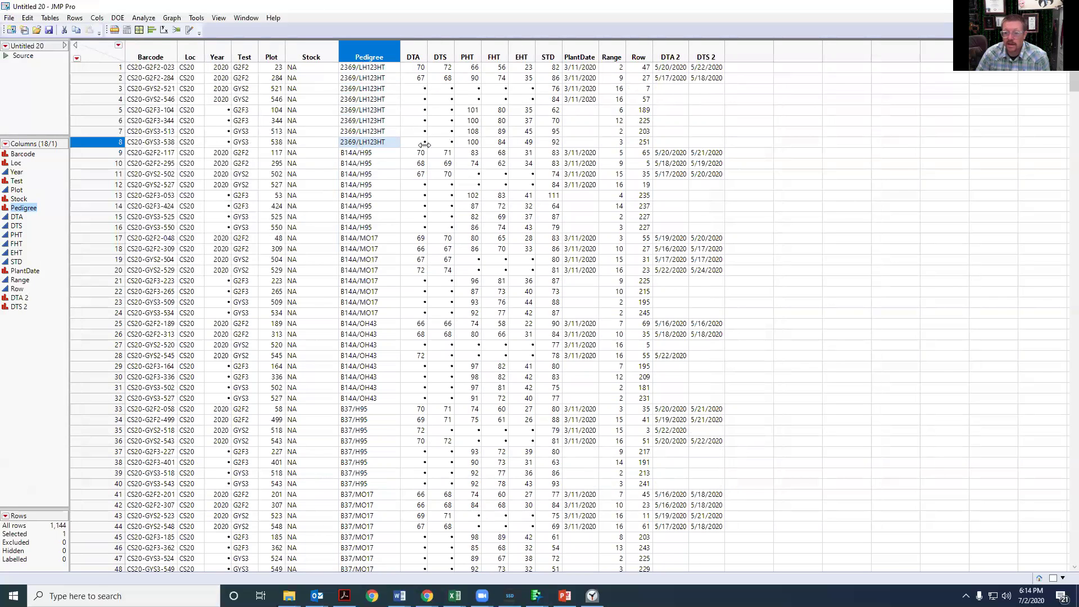
scroll(506, 310, down, 19)
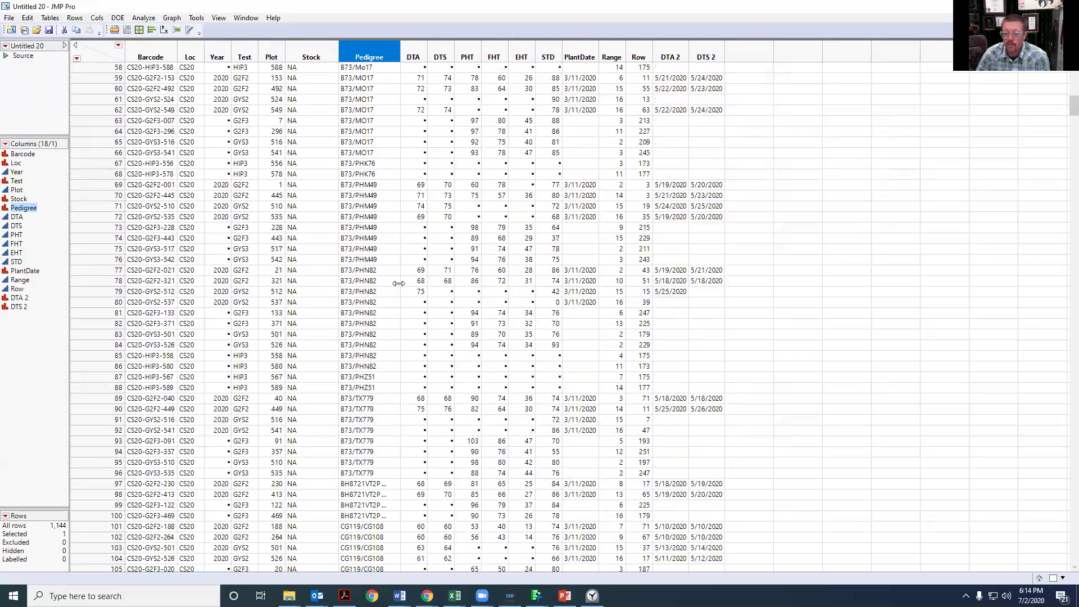
scroll(310, 261, down, 20)
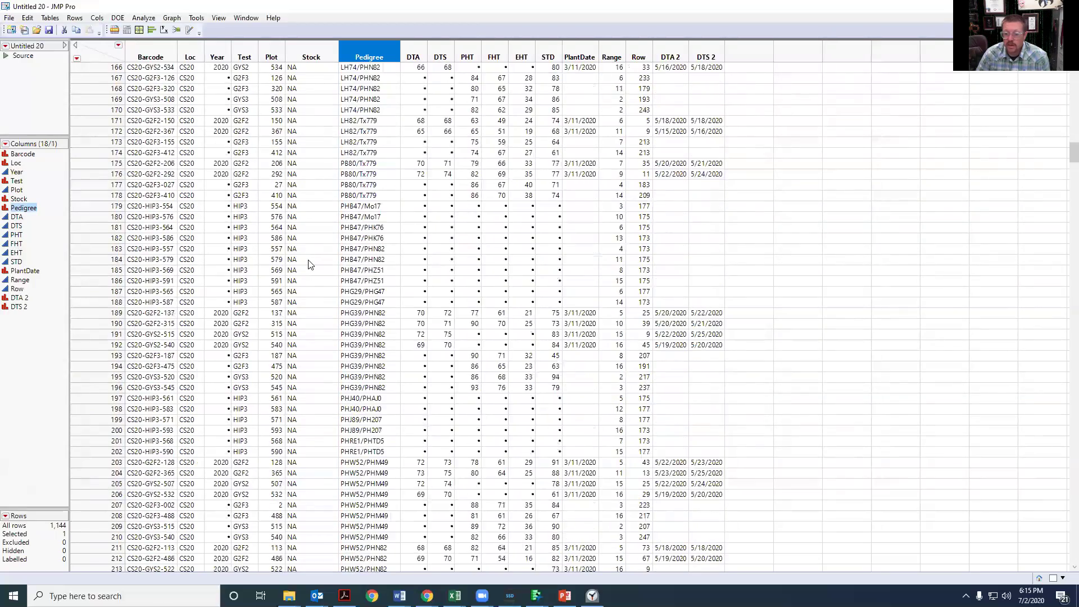
scroll(309, 264, down, 20)
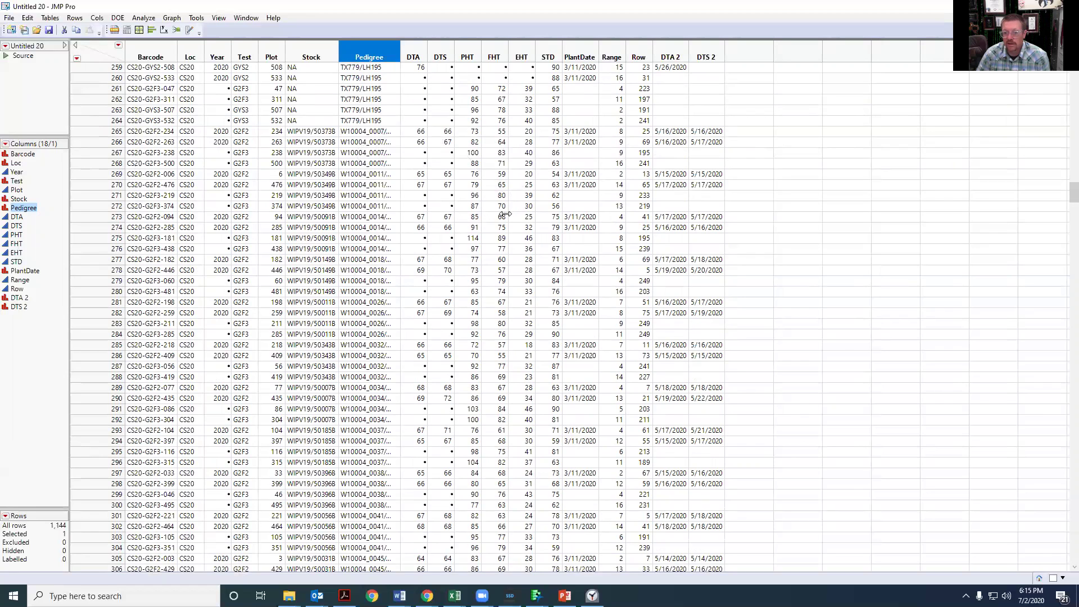
- Start a Fit Model specification on the sorted table with Pedigree as a model effect
click(143, 18)
click(163, 92)
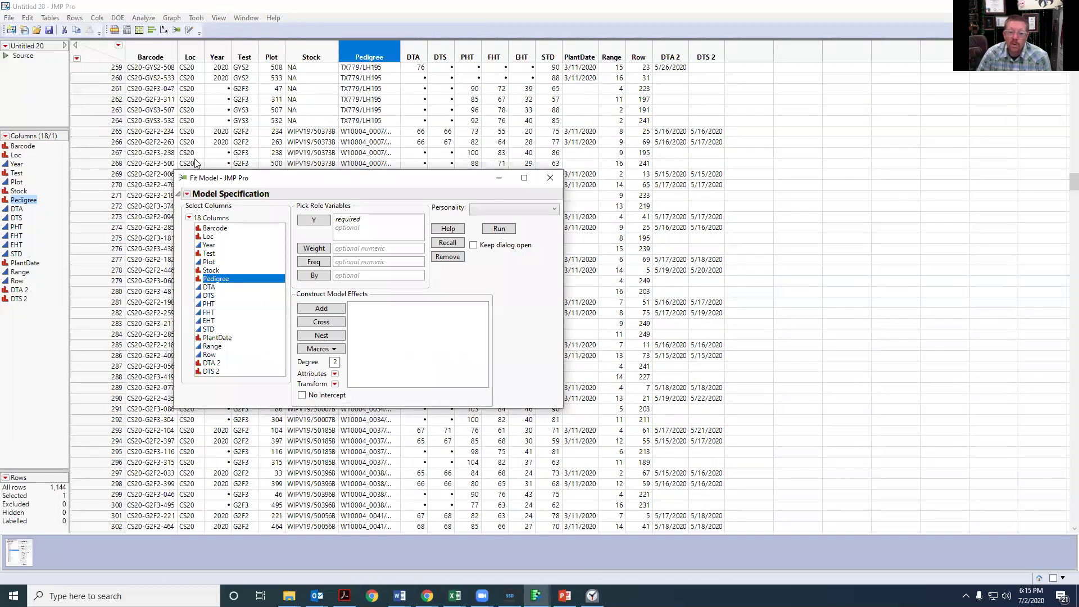
click(331, 315)
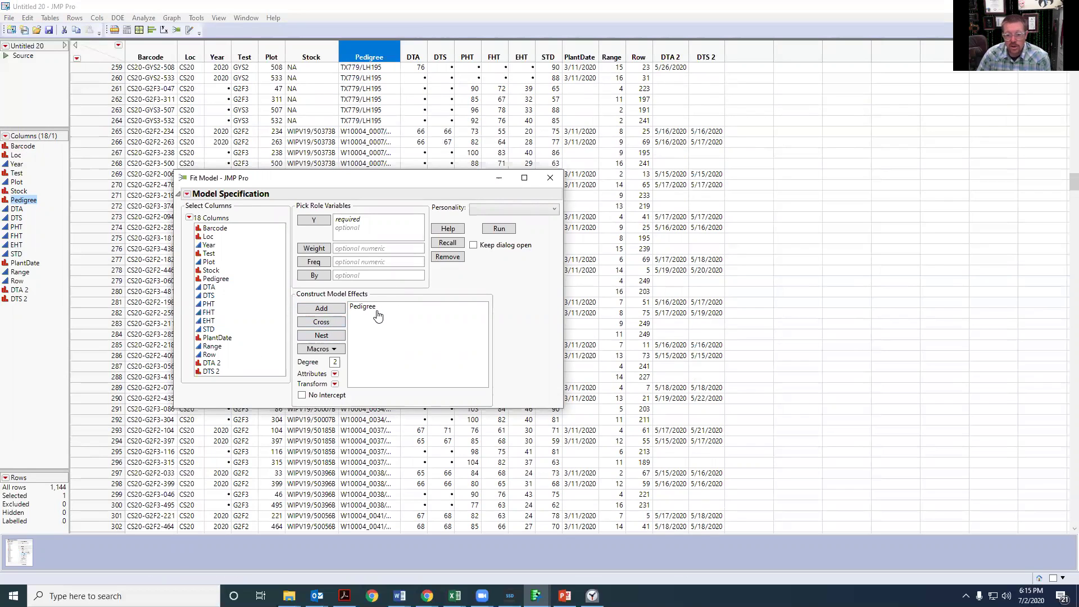
- Change the modeling type of the Range and Row columns to nominal
click(199, 347)
click(219, 386)
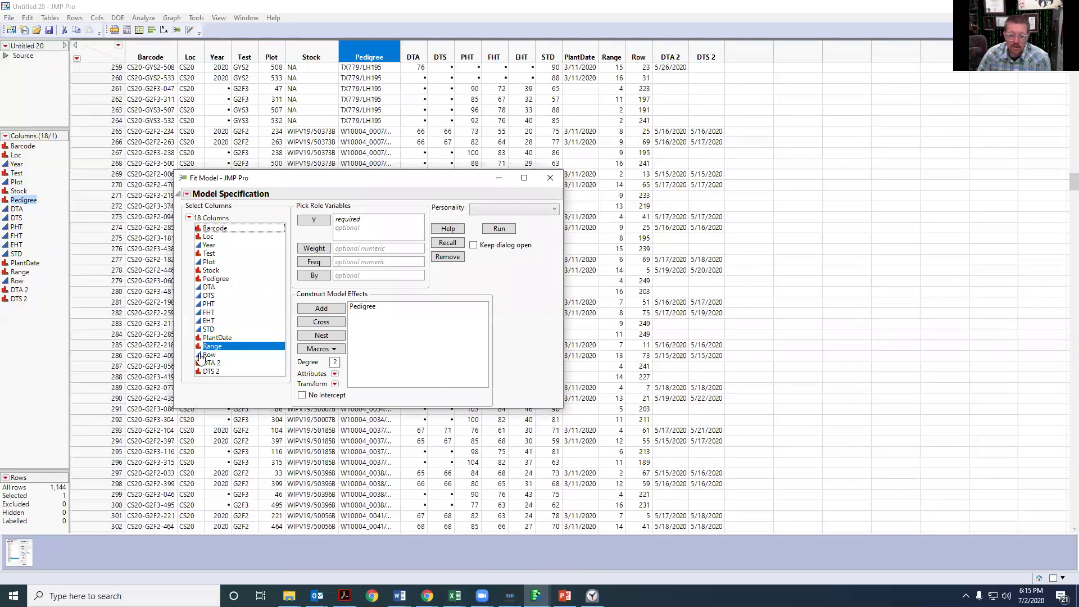
click(199, 355)
click(229, 394)
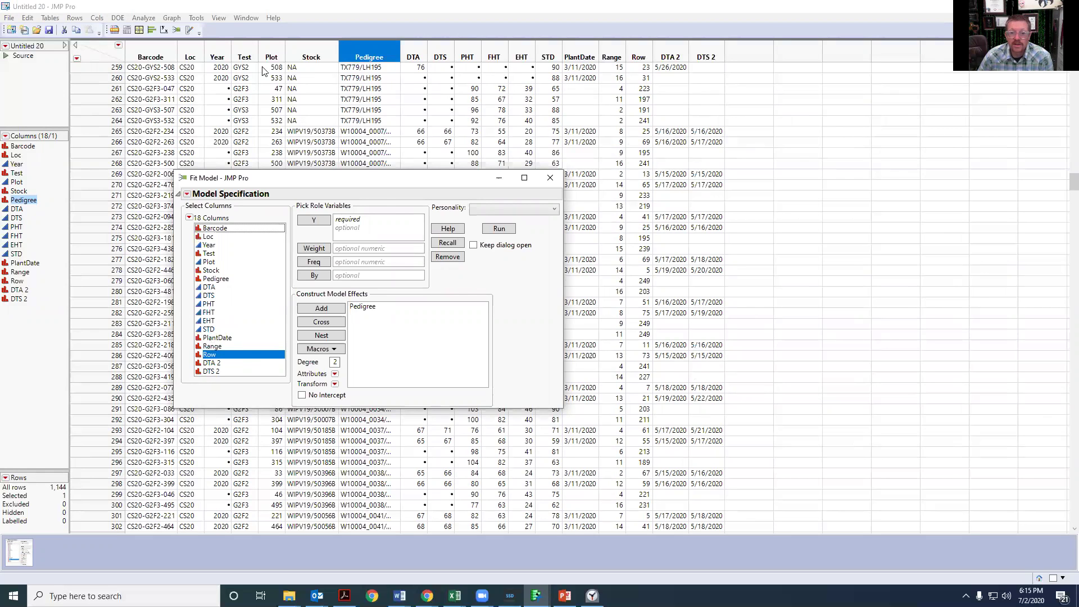
- Add Test, Range and Row to the model effects alongside Pedigree
click(250, 47)
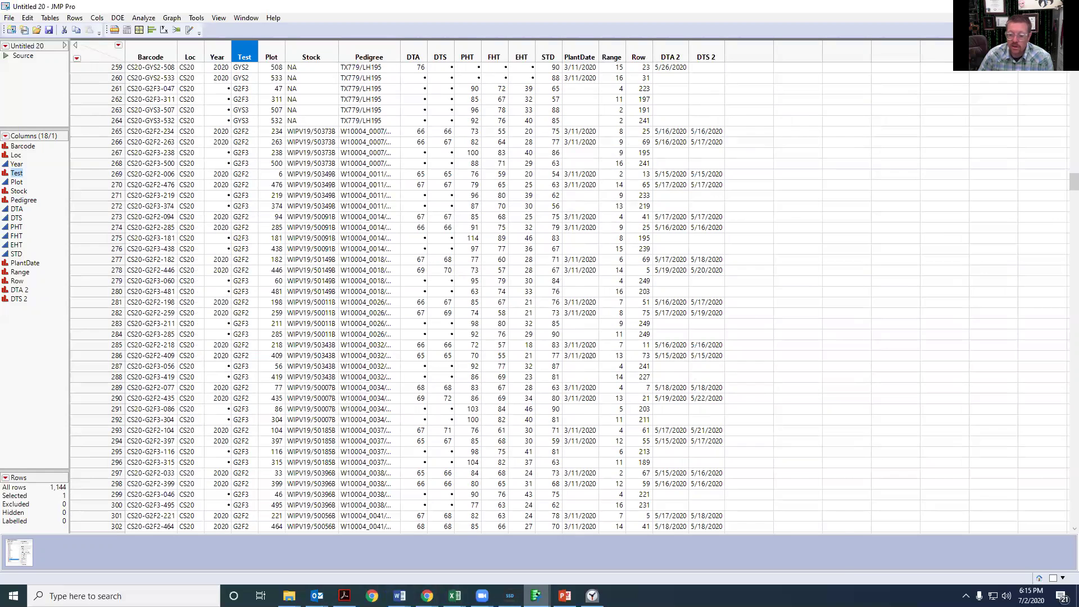
mouse_move(535, 596)
click(778, 516)
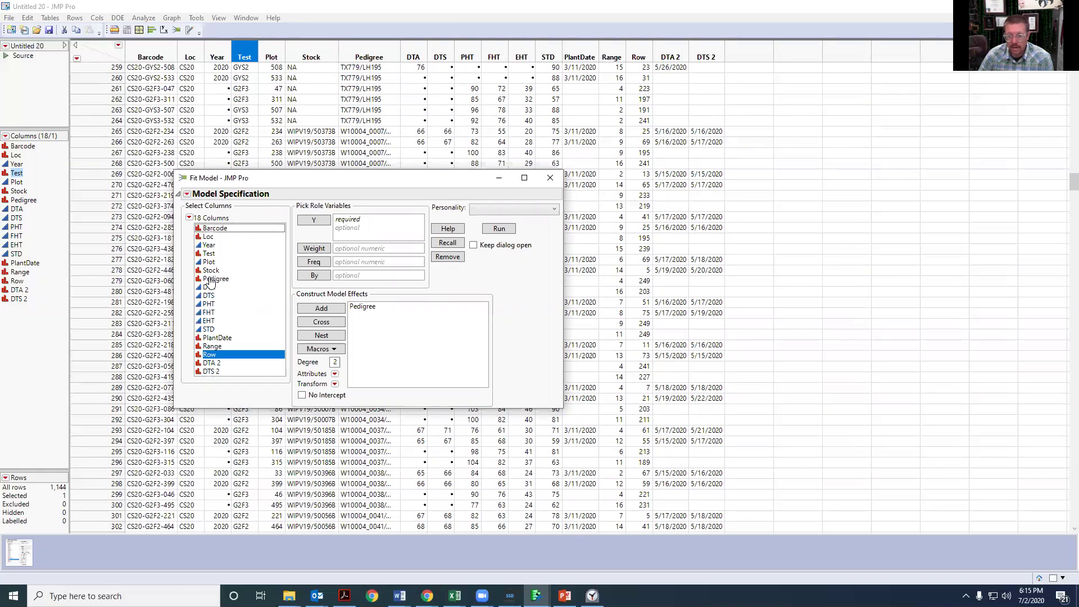
click(209, 254)
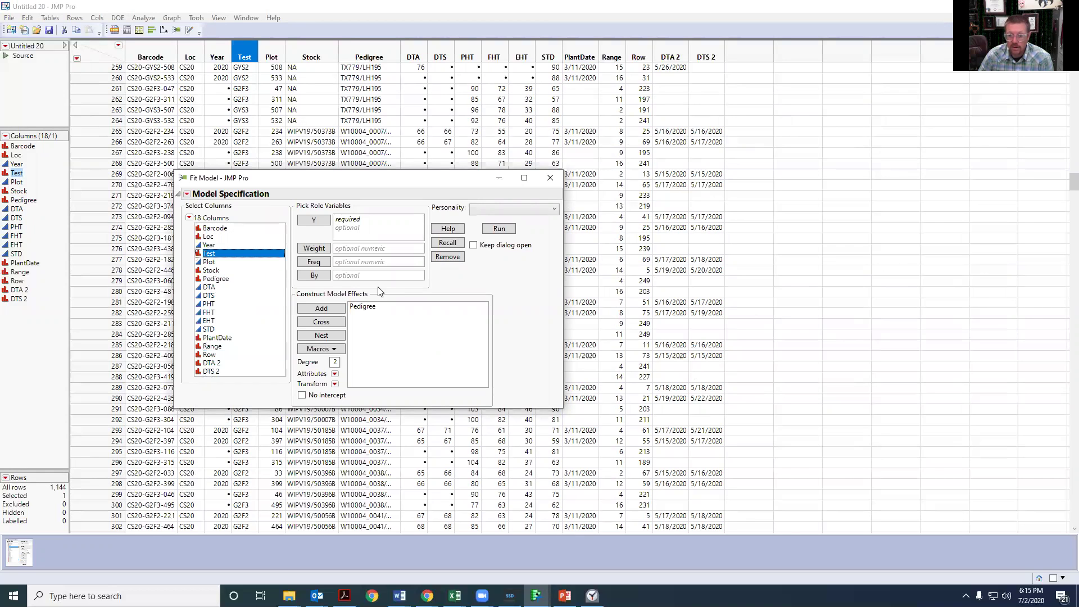
click(324, 309)
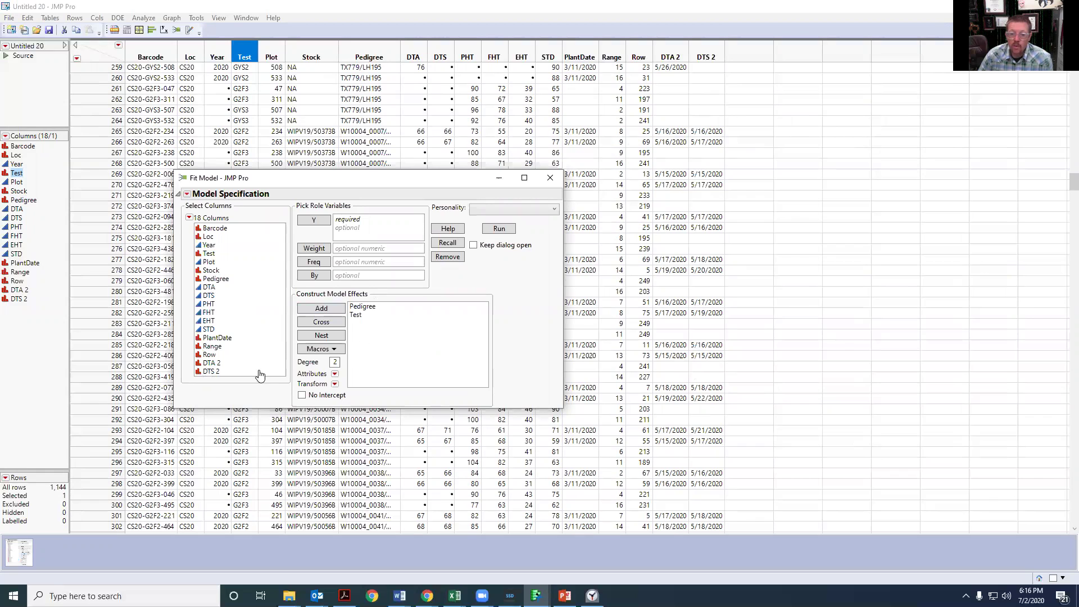
drag(226, 355, 221, 349)
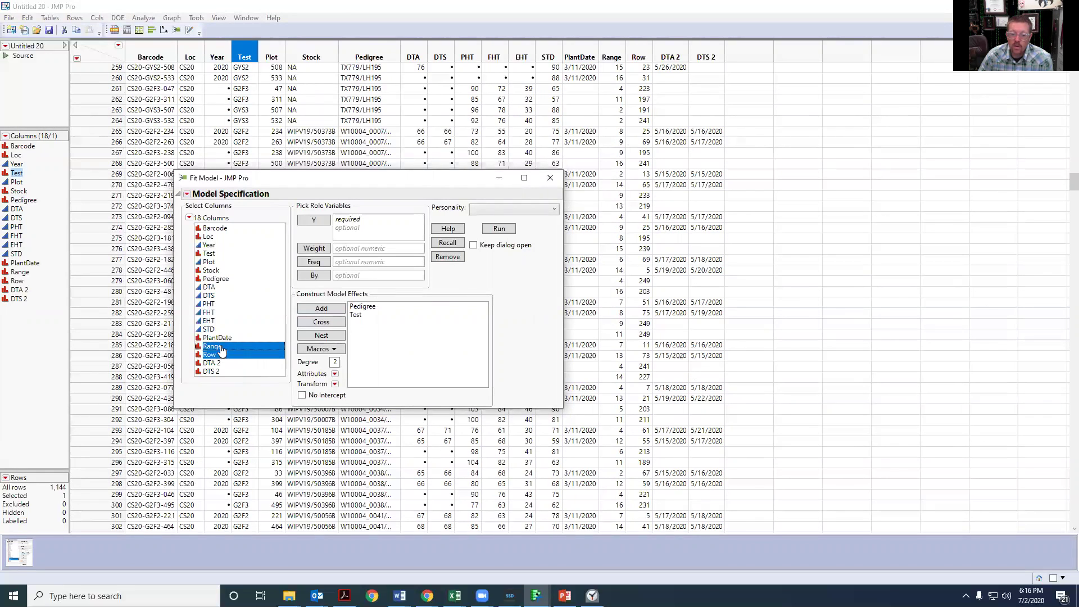
click(325, 309)
- Nest the Range and Row model effects within Test
click(359, 324)
shift+click(360, 333)
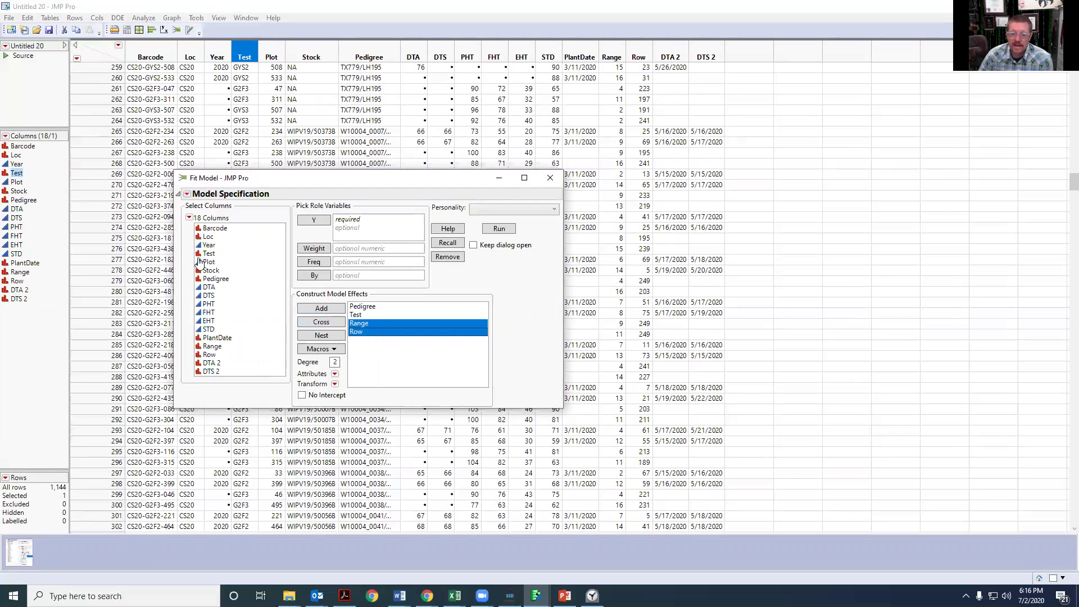
click(208, 253)
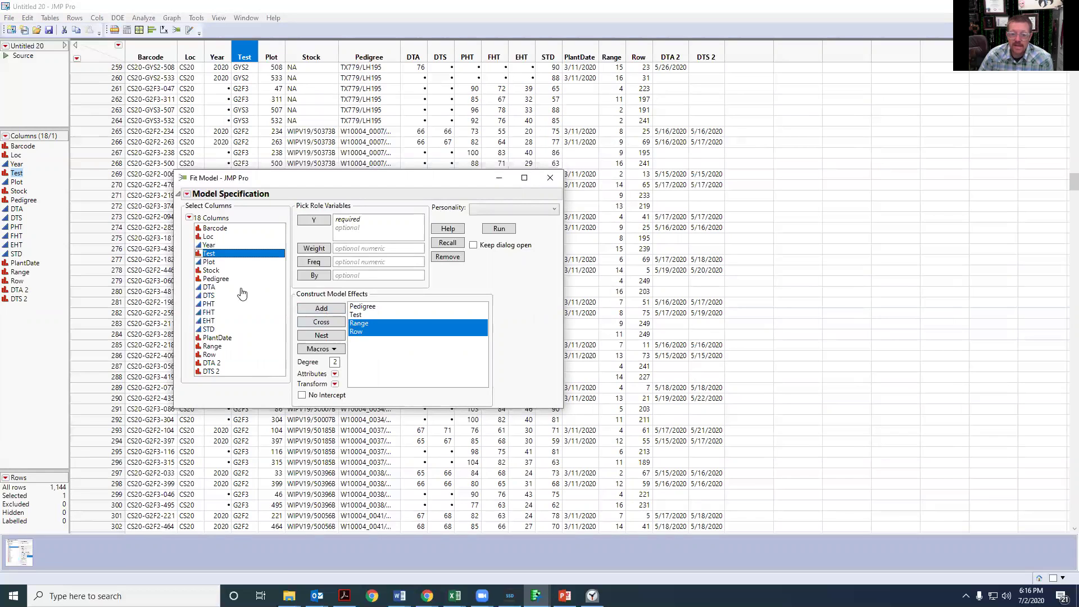
click(329, 336)
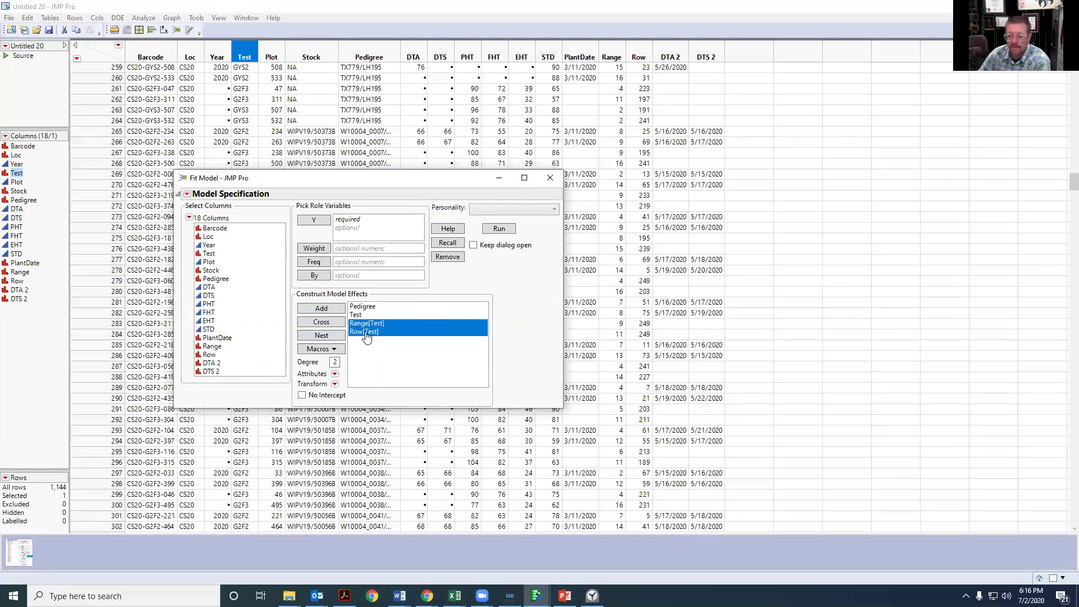
- Assign the DTA through STD columns as the model's responses and keep the Fit Model dialog open after running
drag(213, 287, 227, 330)
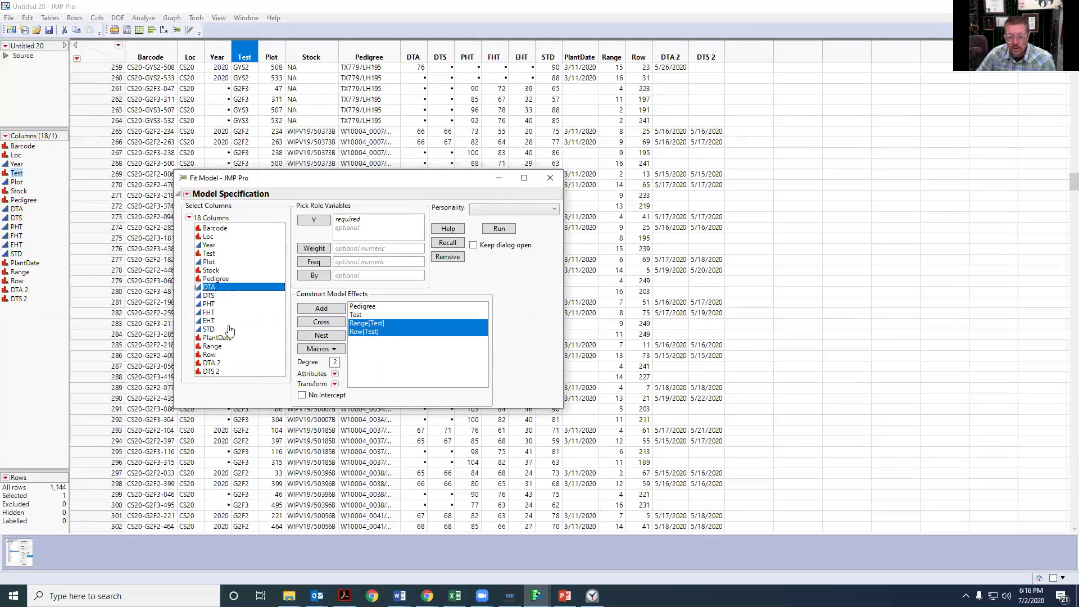
click(314, 220)
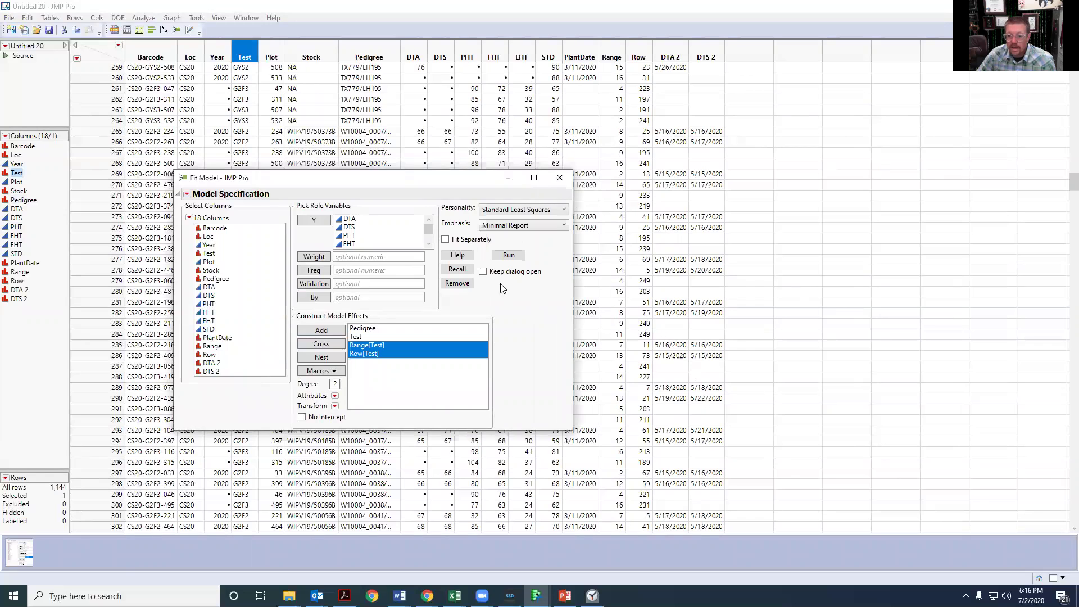
click(482, 272)
- Mark the Pedigree, Test, Range[Test] and Row[Test] effects as random effects
click(367, 329)
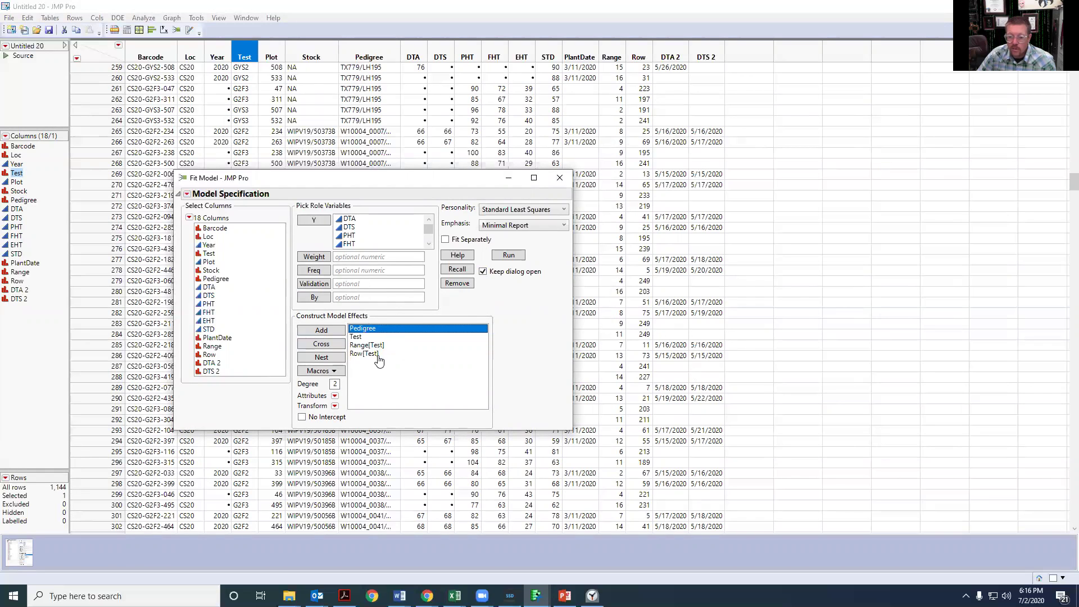
shift+click(376, 354)
click(335, 397)
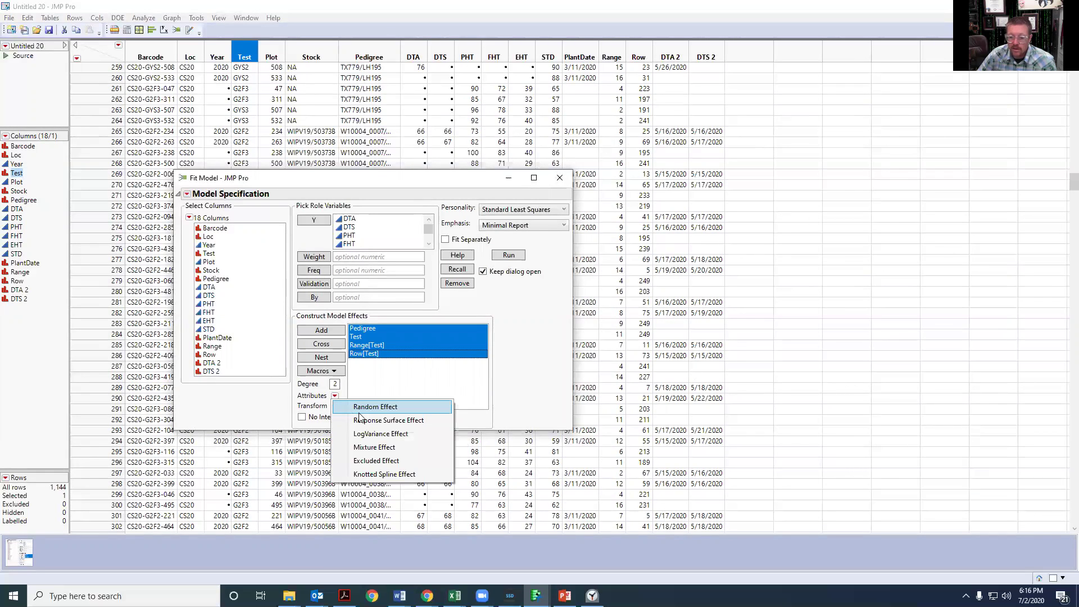
click(370, 405)
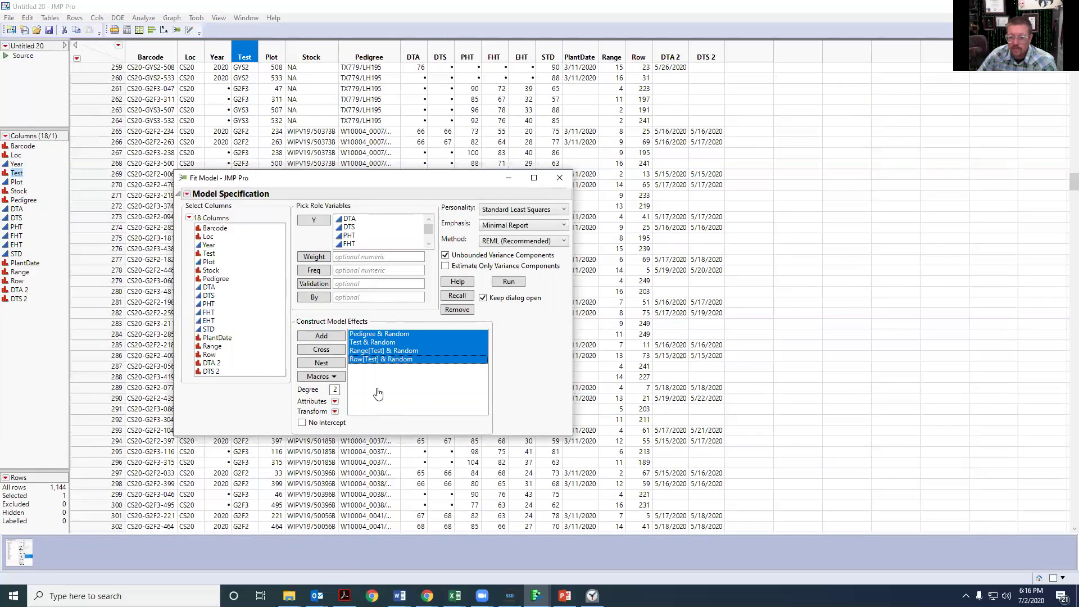
- Run the REML model with unbounded variance components turned off and maximize the resulting report
click(445, 256)
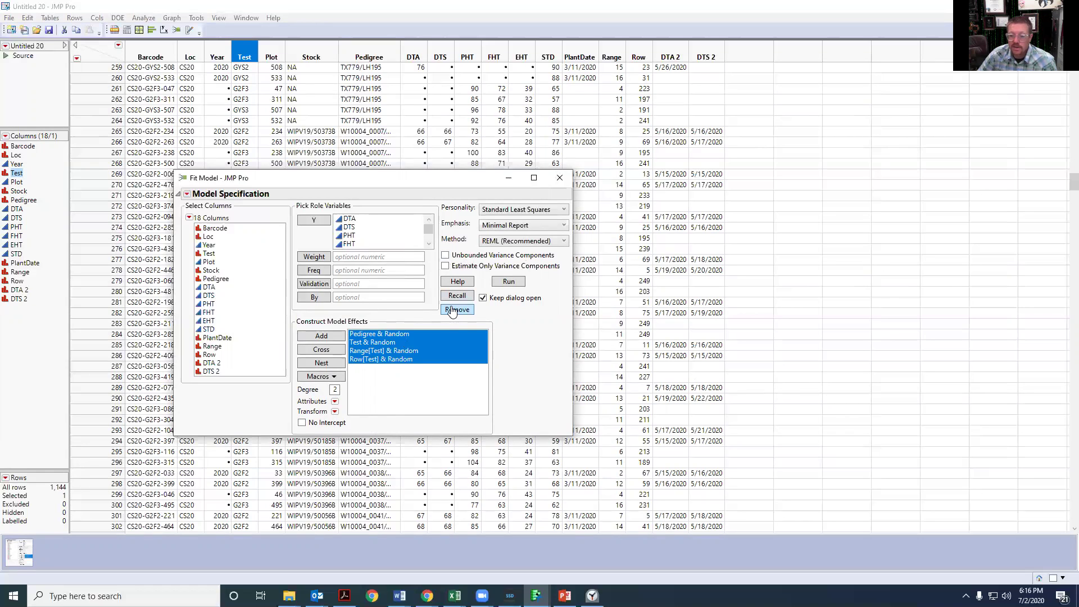
click(493, 284)
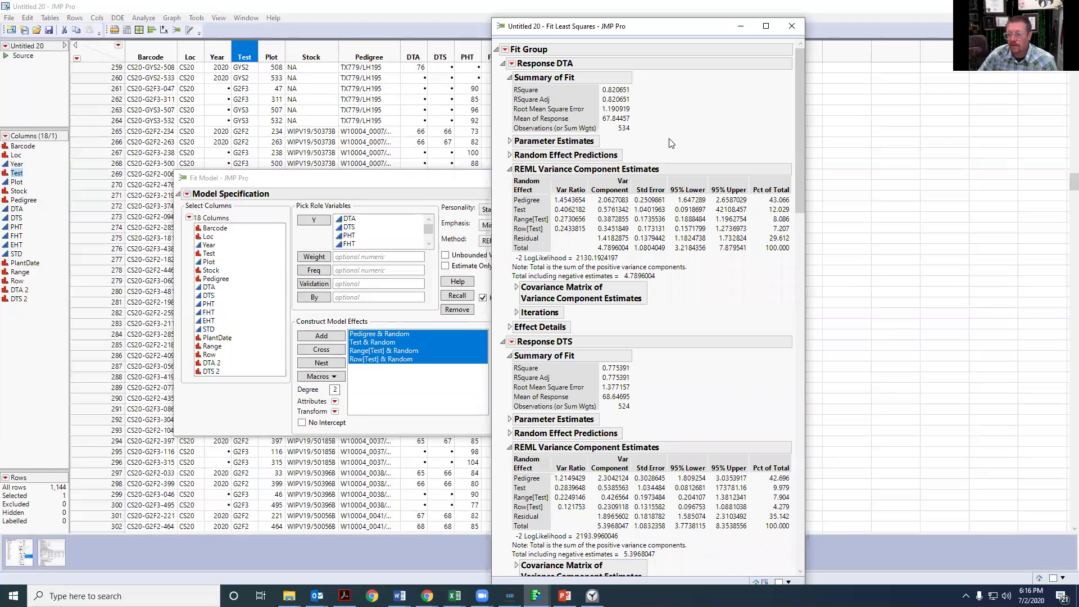
click(765, 26)
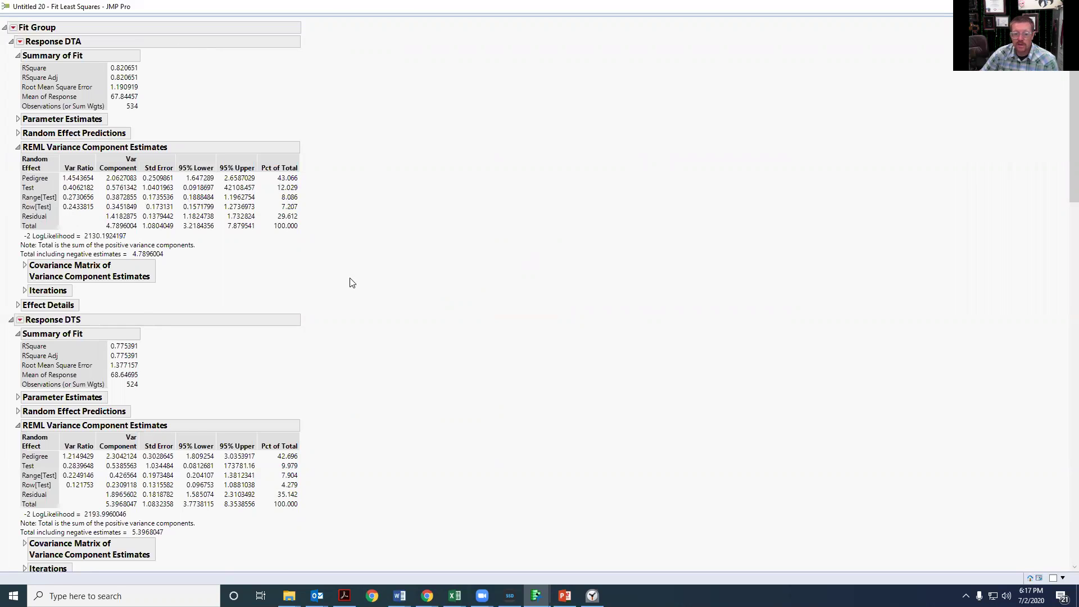
- Review the DTA random effect predictions for pedigrees, tests, ranges and rows, and the PHT and FHT variance component estimates
click(18, 133)
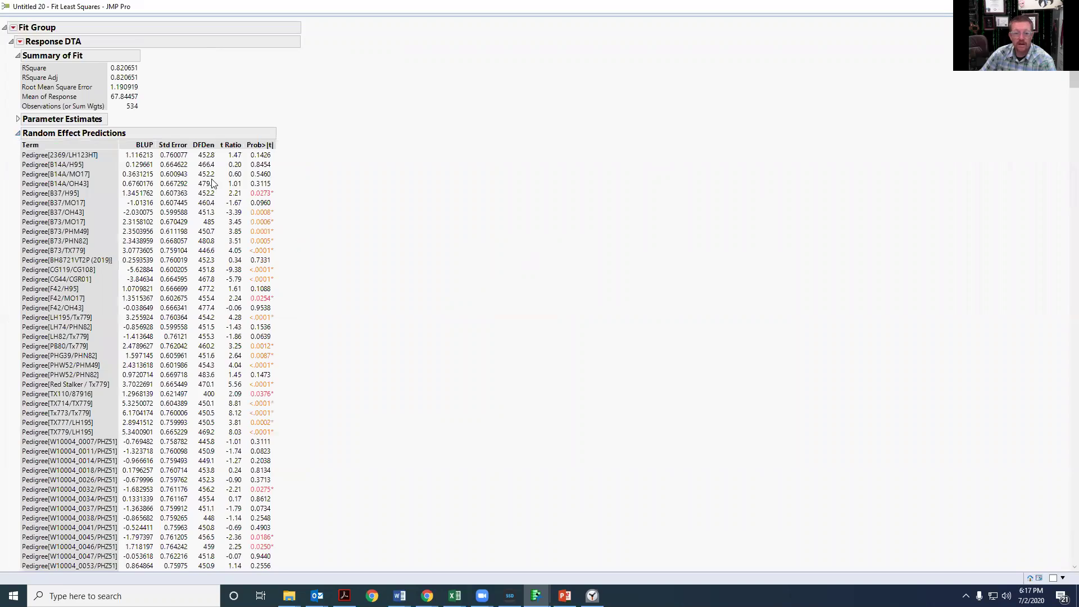
scroll(247, 325, down, 10)
scroll(222, 333, down, 15)
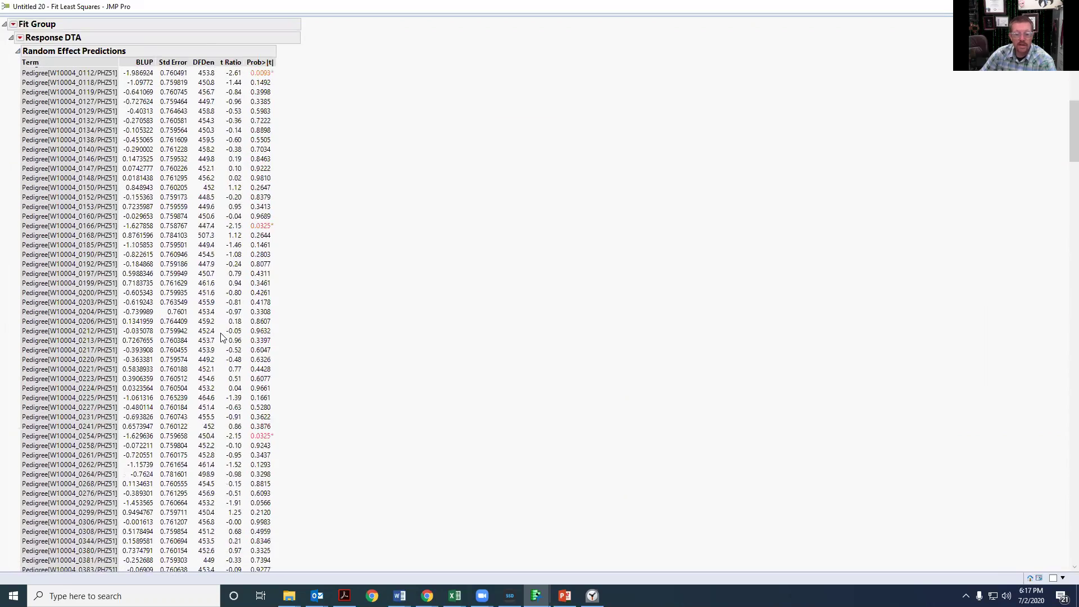
scroll(220, 340, down, 20)
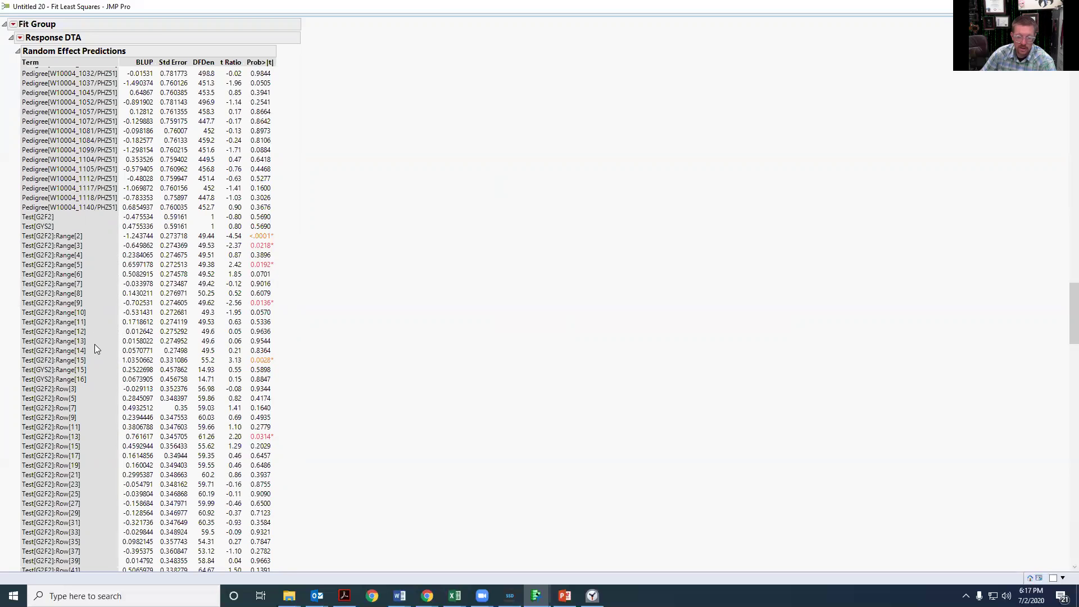
scroll(95, 344, down, 15)
drag(1064, 369, 1062, 454)
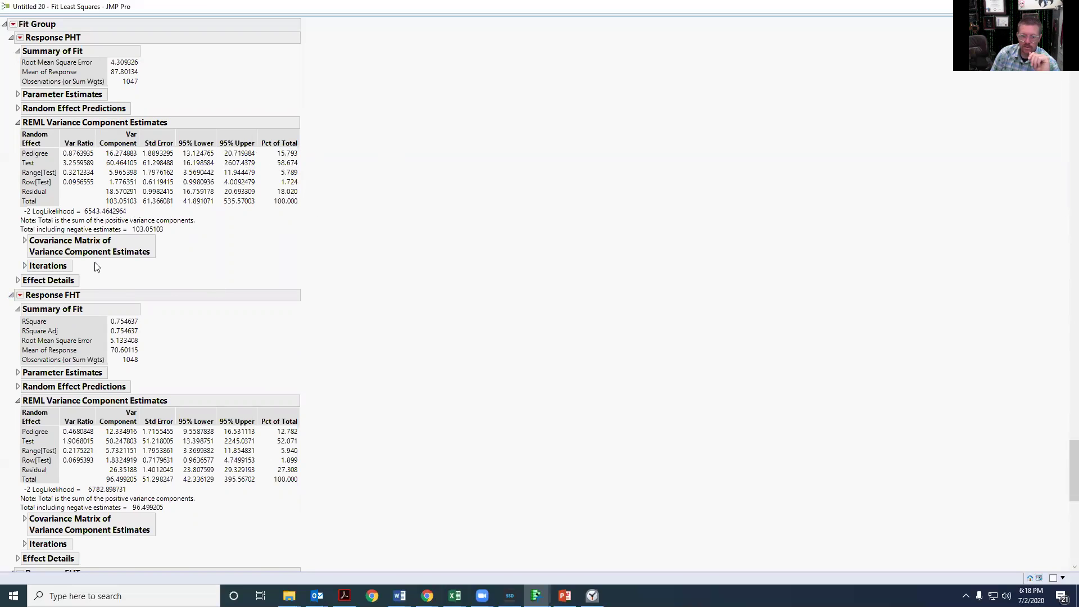
- Add a Student's t comparison of the Pedigree least squares means for the PHT response and hide its crosstab report
click(18, 280)
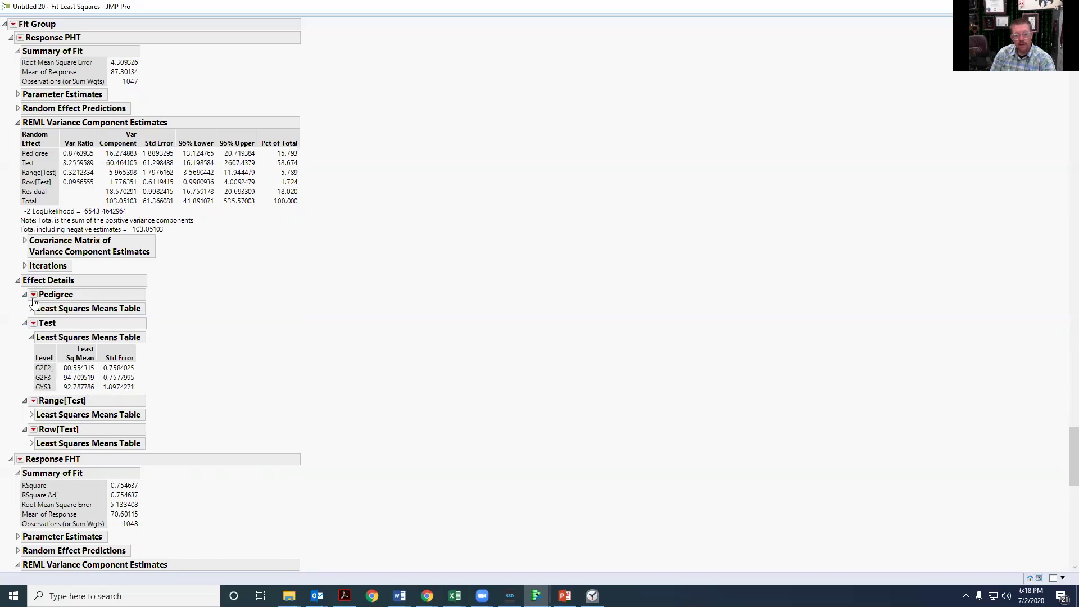
scroll(373, 309, up, 6)
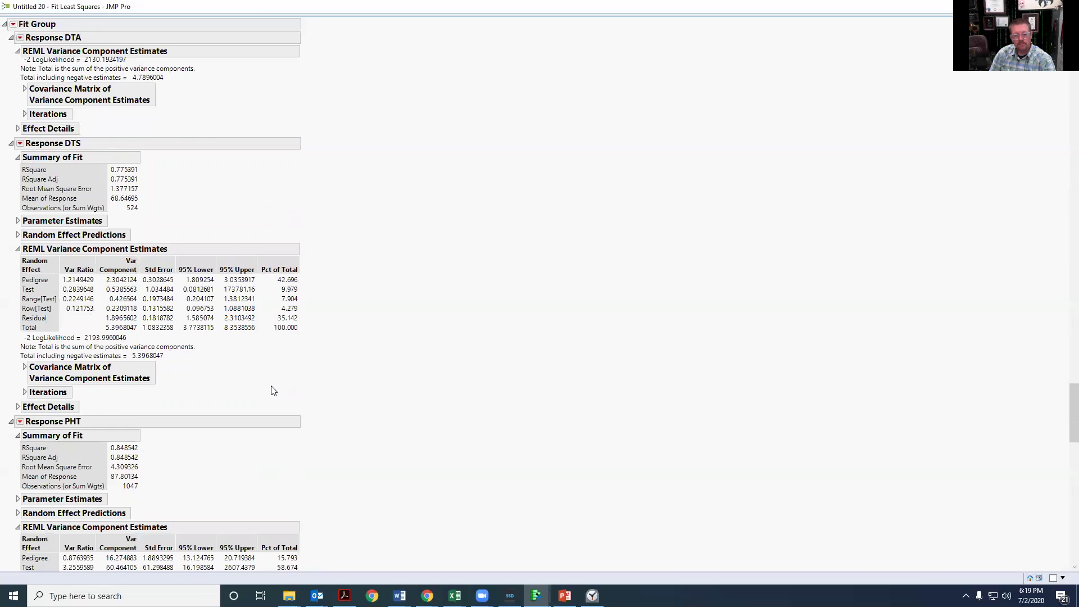
scroll(273, 390, down, 4)
scroll(267, 395, down, 1)
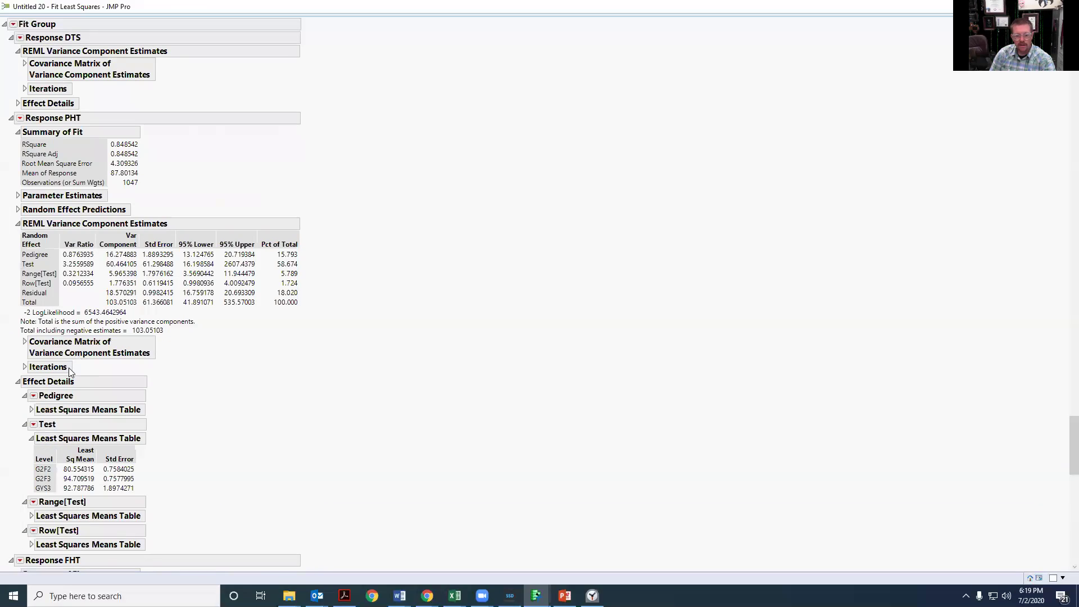
click(33, 395)
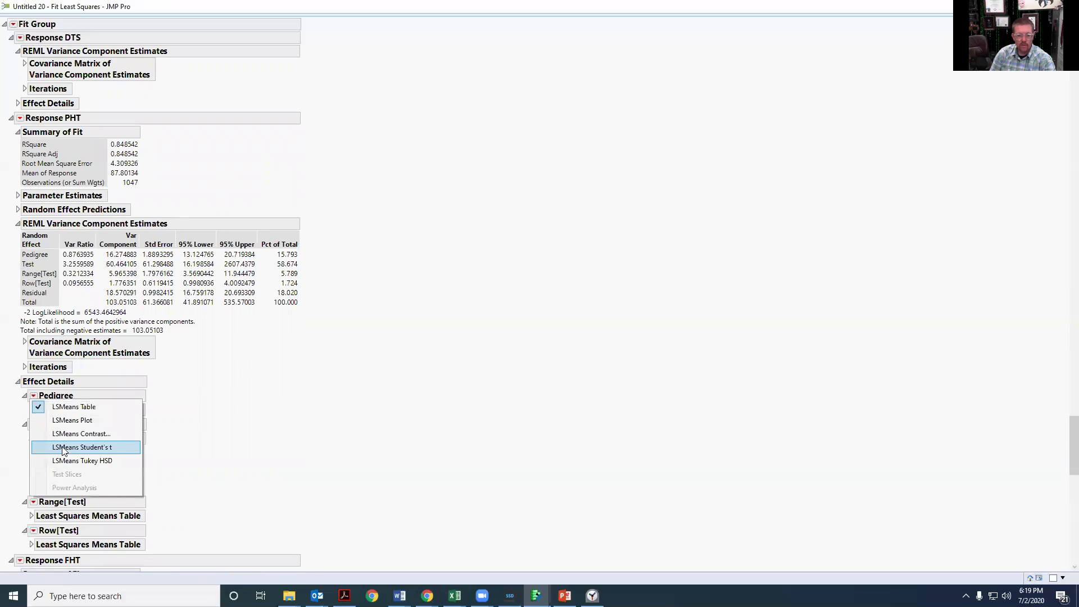
click(82, 446)
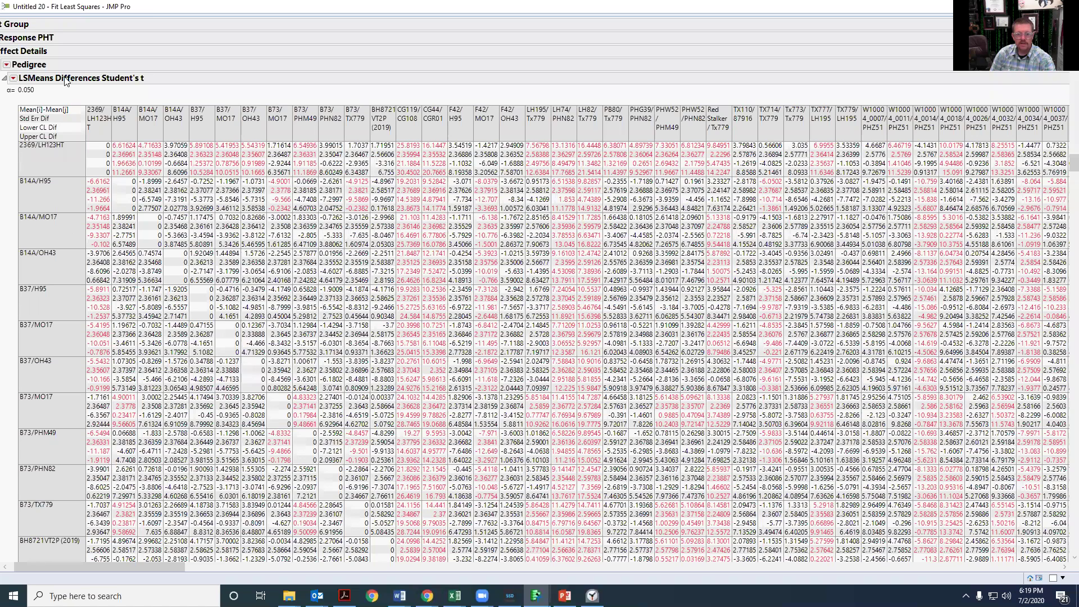
click(13, 78)
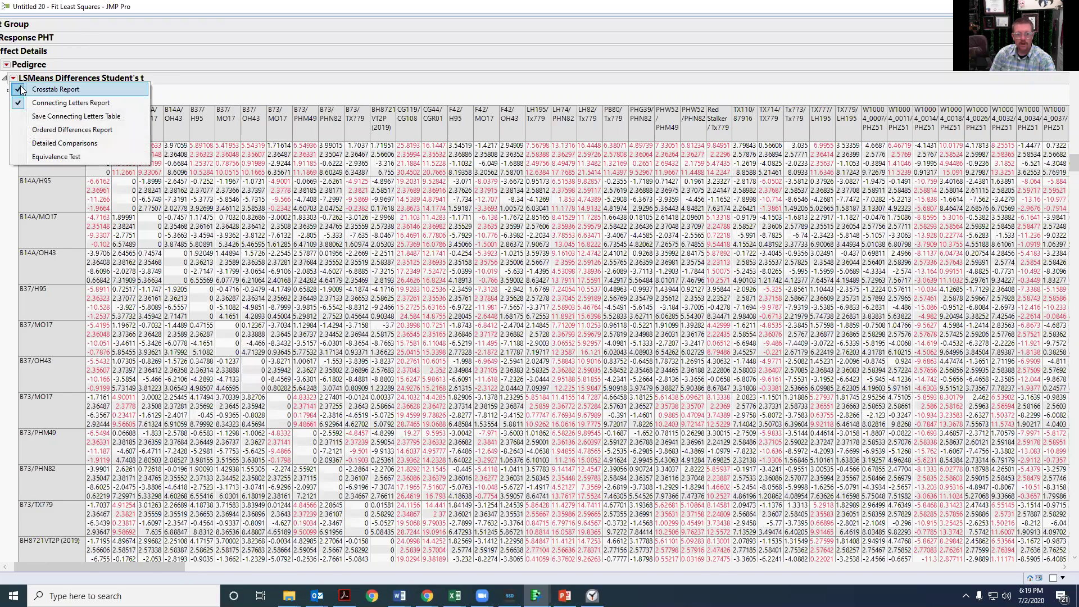
click(23, 89)
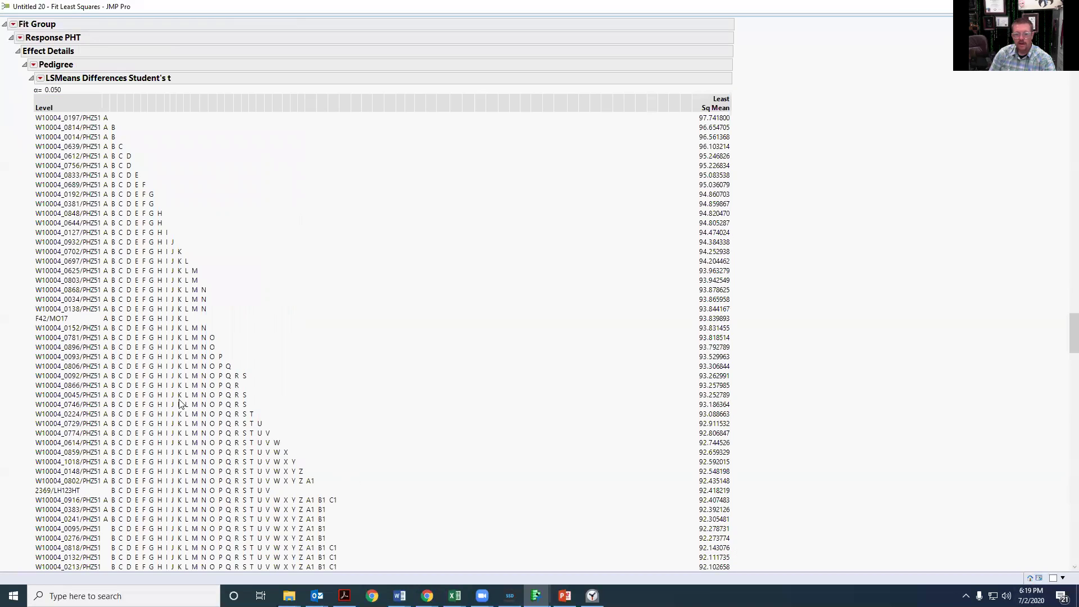
- Examine the connecting letters report to compare pedigrees by their PHT least squares means
scroll(104, 368, down, 3)
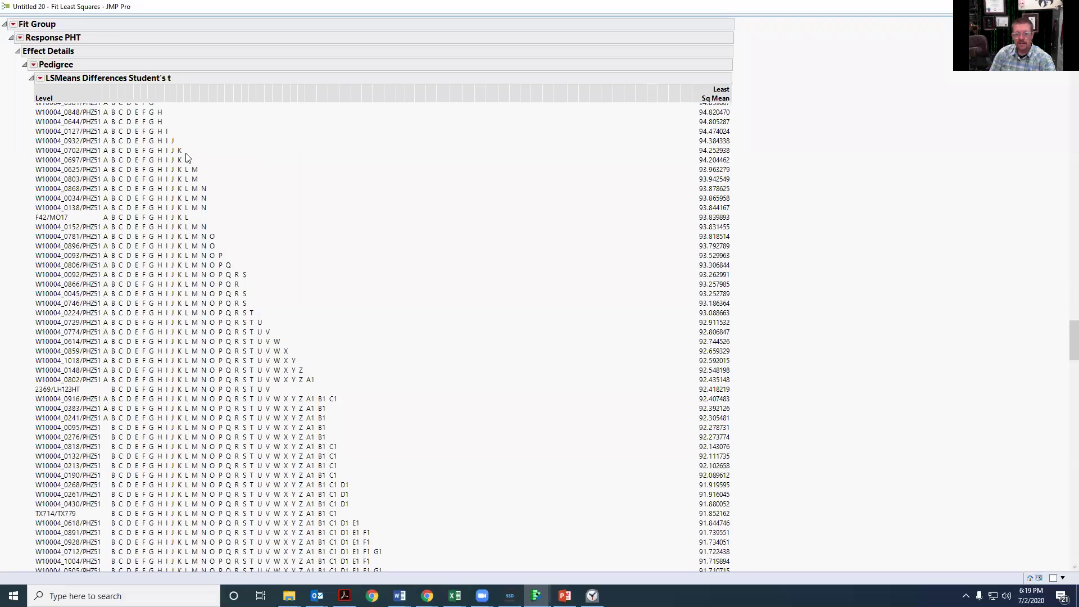
scroll(189, 158, up, 5)
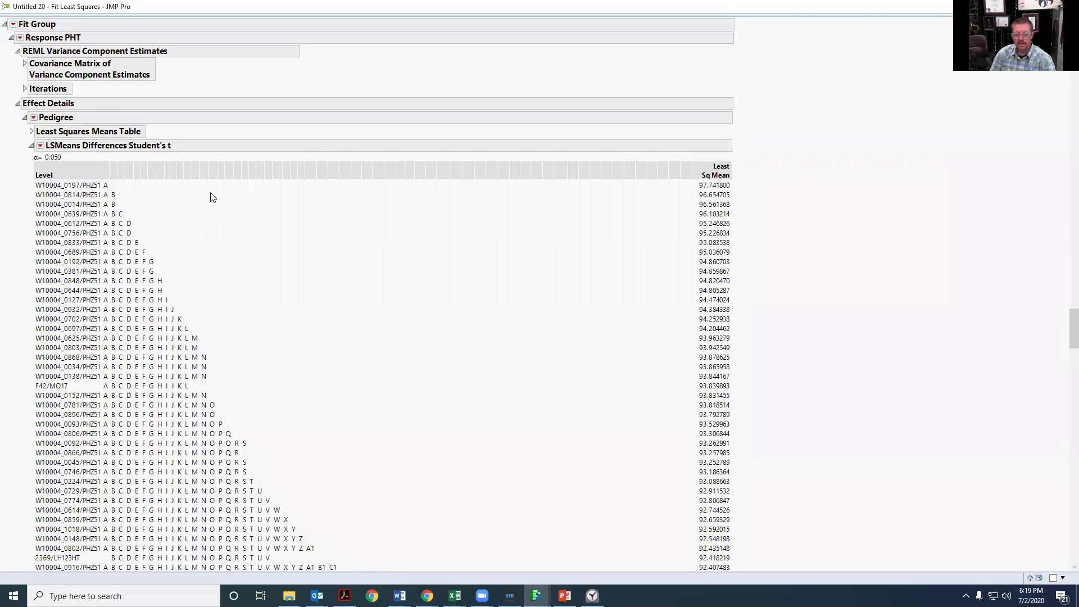
scroll(114, 467, down, 2)
scroll(115, 471, down, 1)
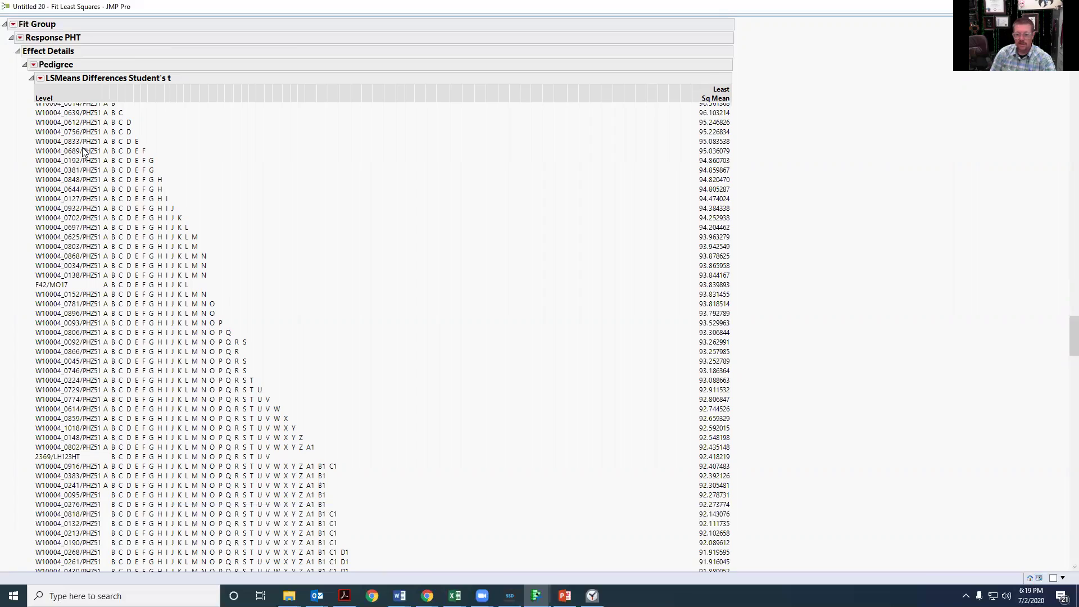
scroll(674, 196, up, 5)
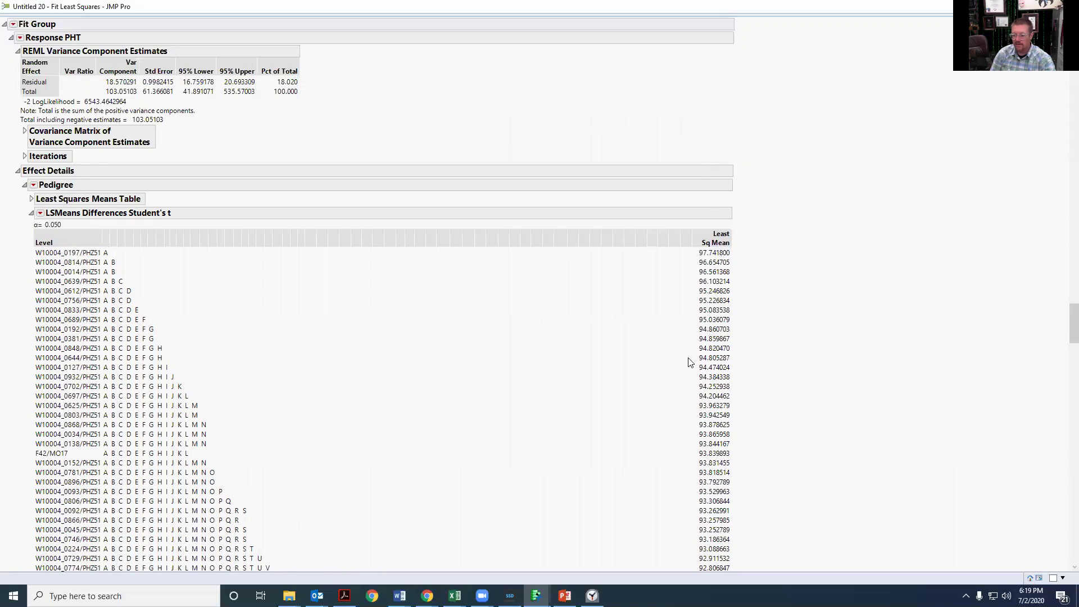
scroll(641, 392, down, 15)
scroll(583, 437, down, 20)
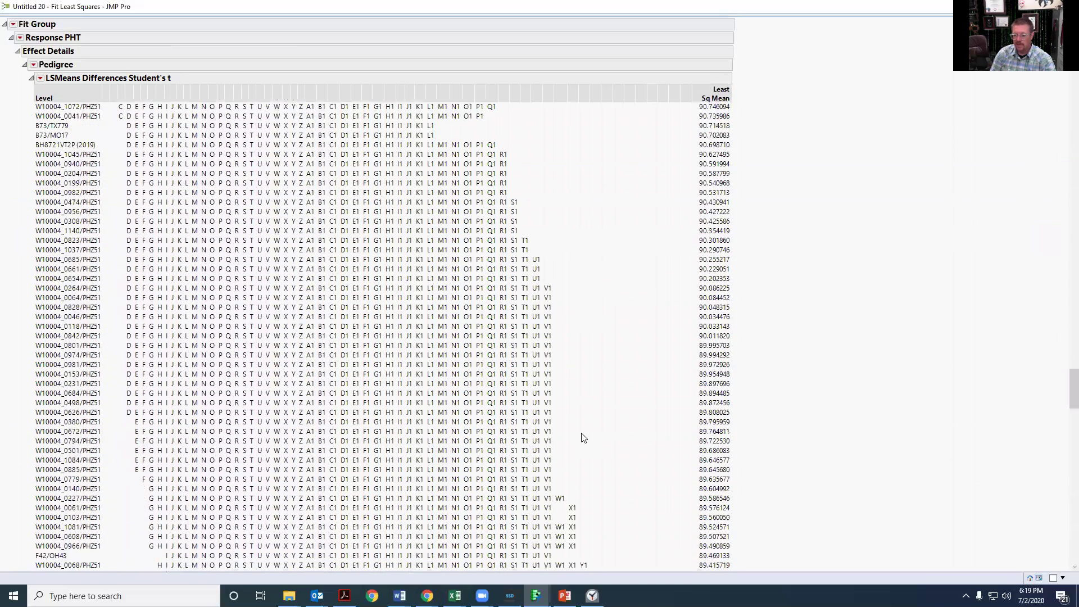
scroll(583, 444, down, 10)
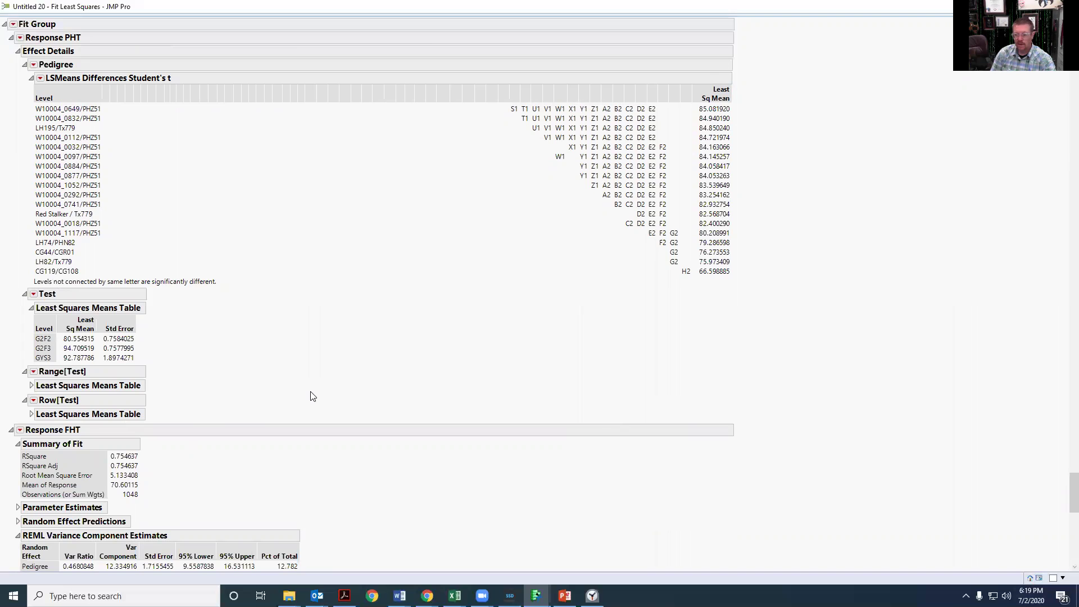
scroll(474, 483, up, 10)
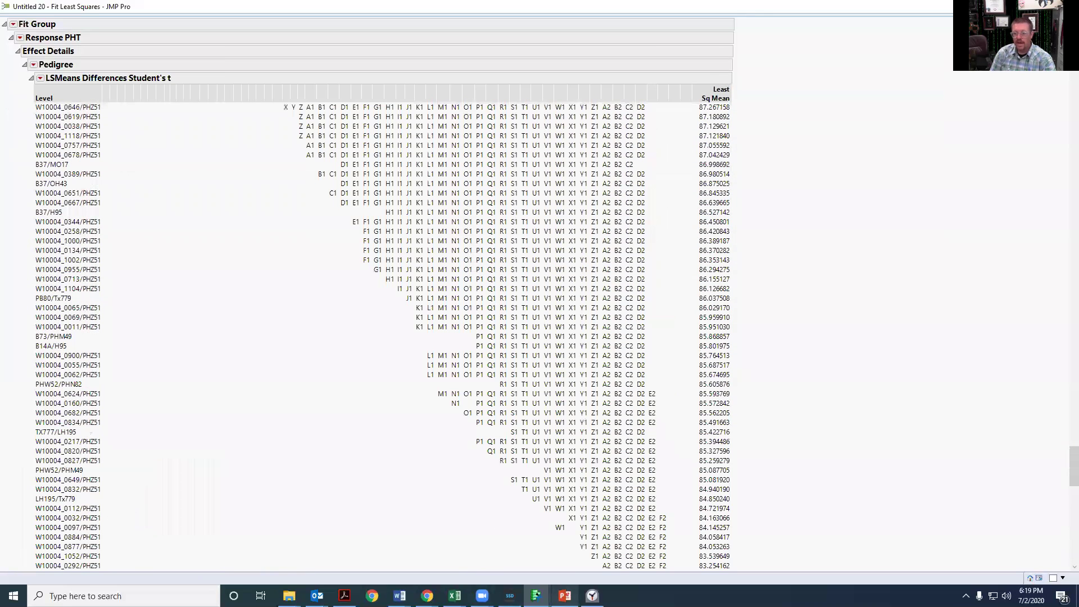
scroll(572, 581, up, 2)
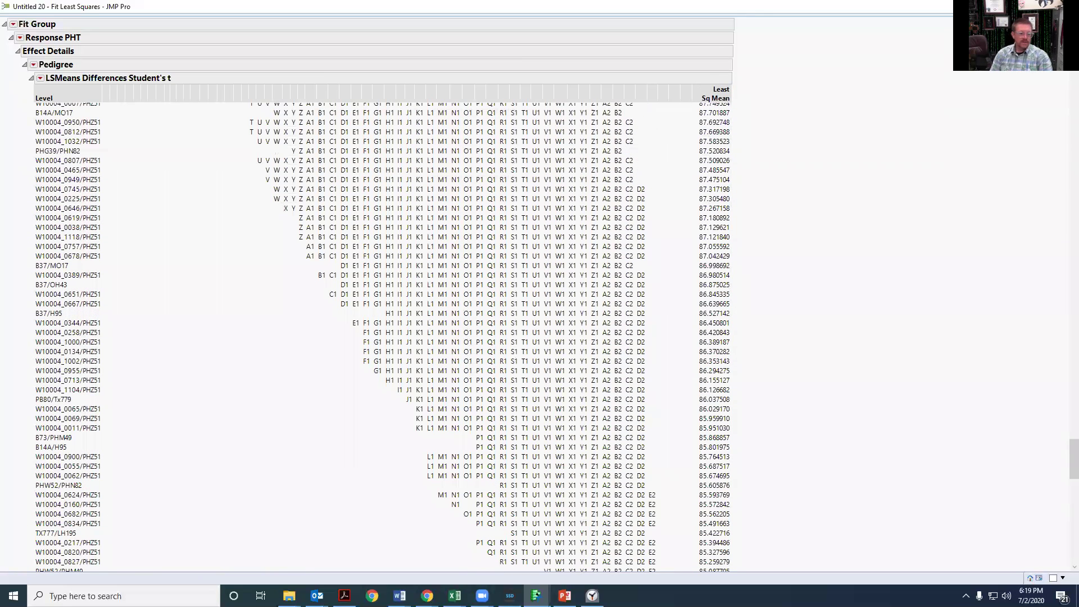